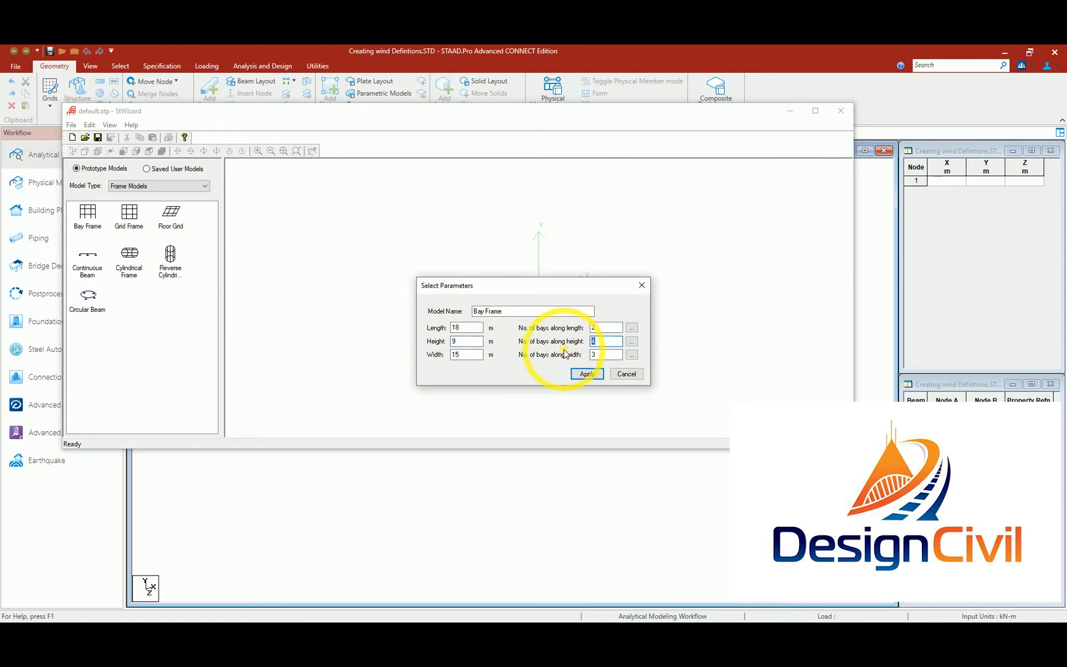
Generate the bay frame with a width of 21 m and 2 bays along the height, and merge it into the model at zero X, Y and Z offset.
{"action": "left_click_drag", "start_coordinate": [463, 358], "coordinate": [422, 361]}
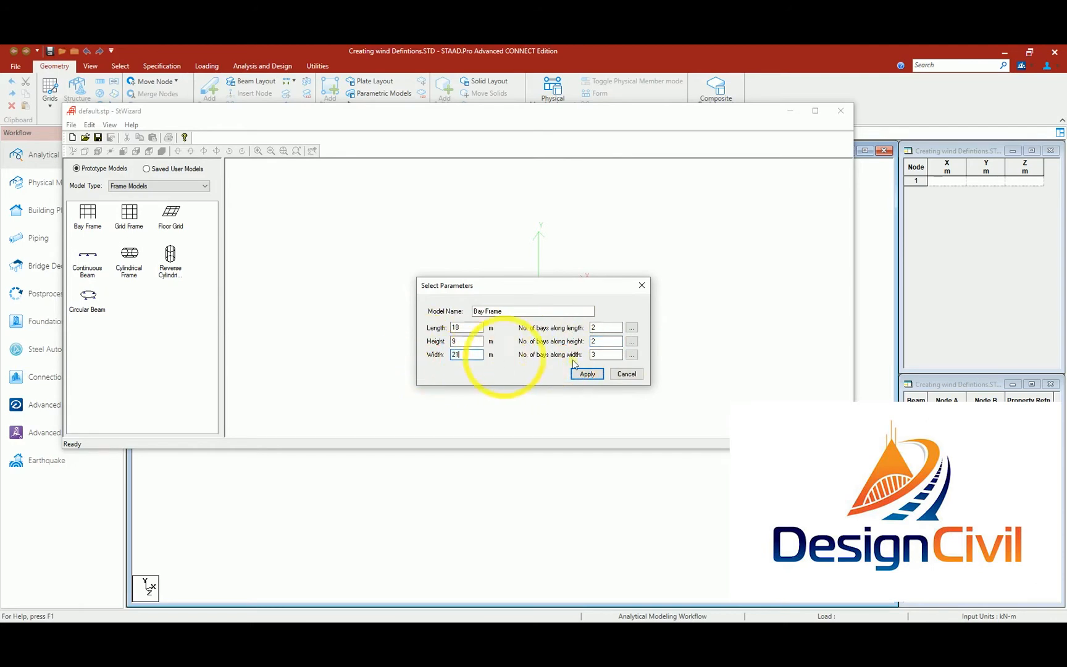
{"action": "left_click", "coordinate": [587, 374]}
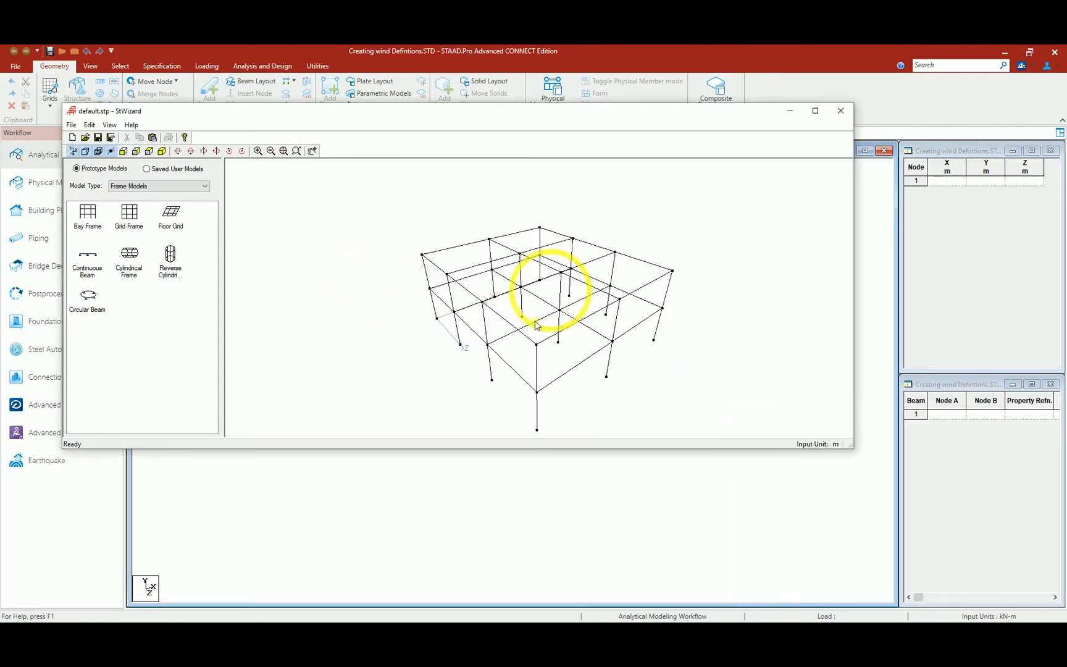
{"action": "left_click", "coordinate": [71, 125]}
{"action": "left_click", "coordinate": [111, 202]}
{"action": "left_click", "coordinate": [560, 363]}
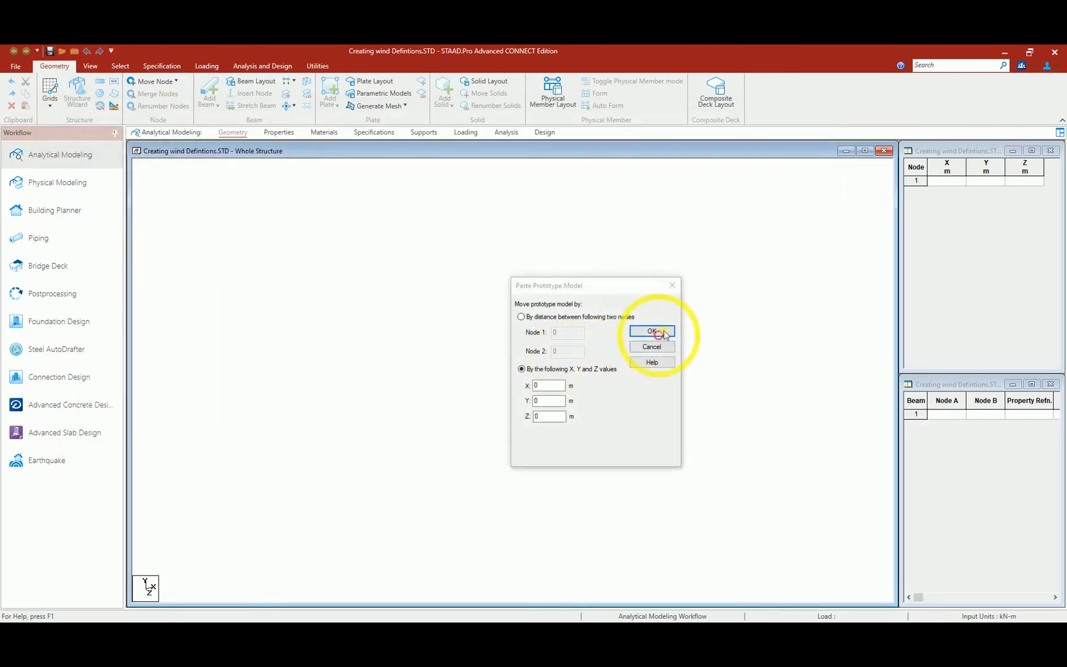
{"action": "left_click", "coordinate": [653, 331]}
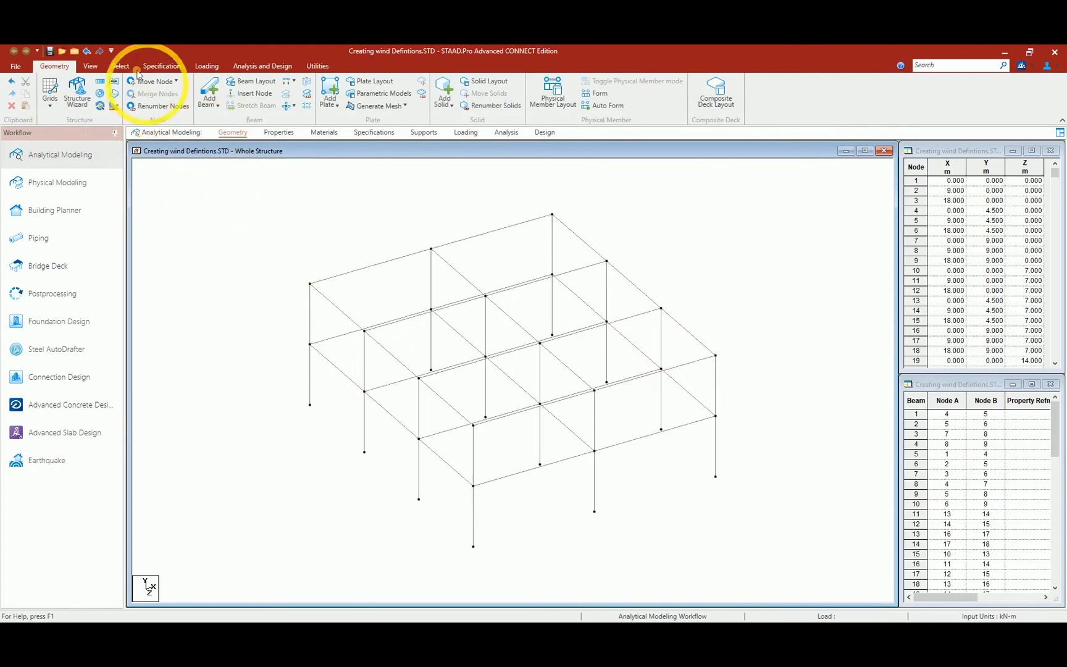
Show the frame in front elevation and window-select the roof nodes at X = 18 m with the node cursor.
{"action": "left_click", "coordinate": [90, 66]}
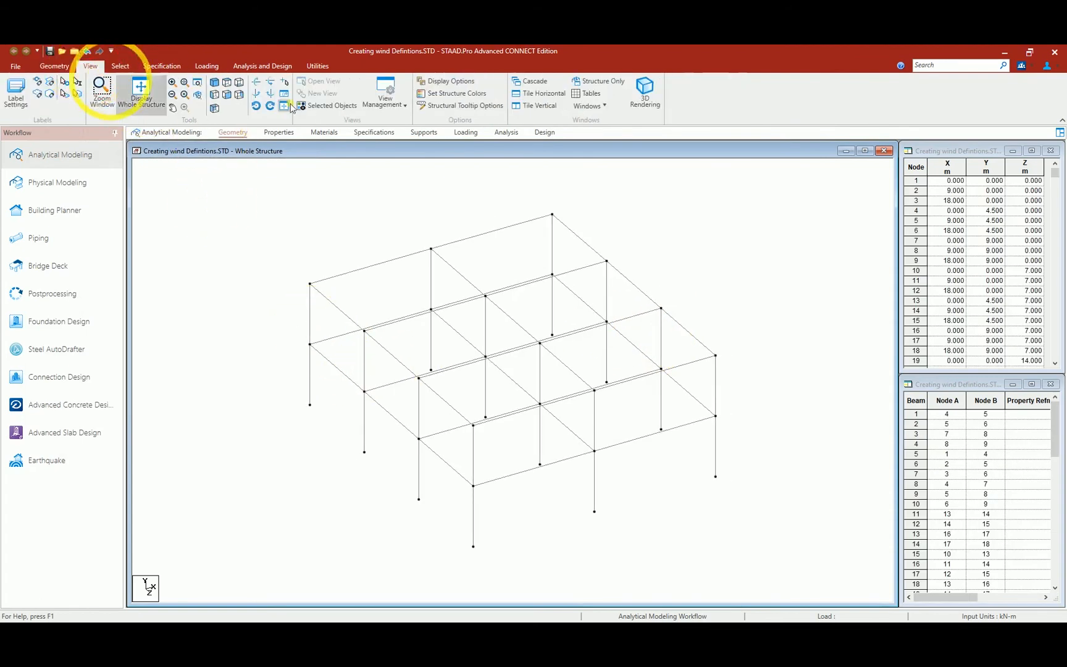
{"action": "left_click", "coordinate": [228, 97]}
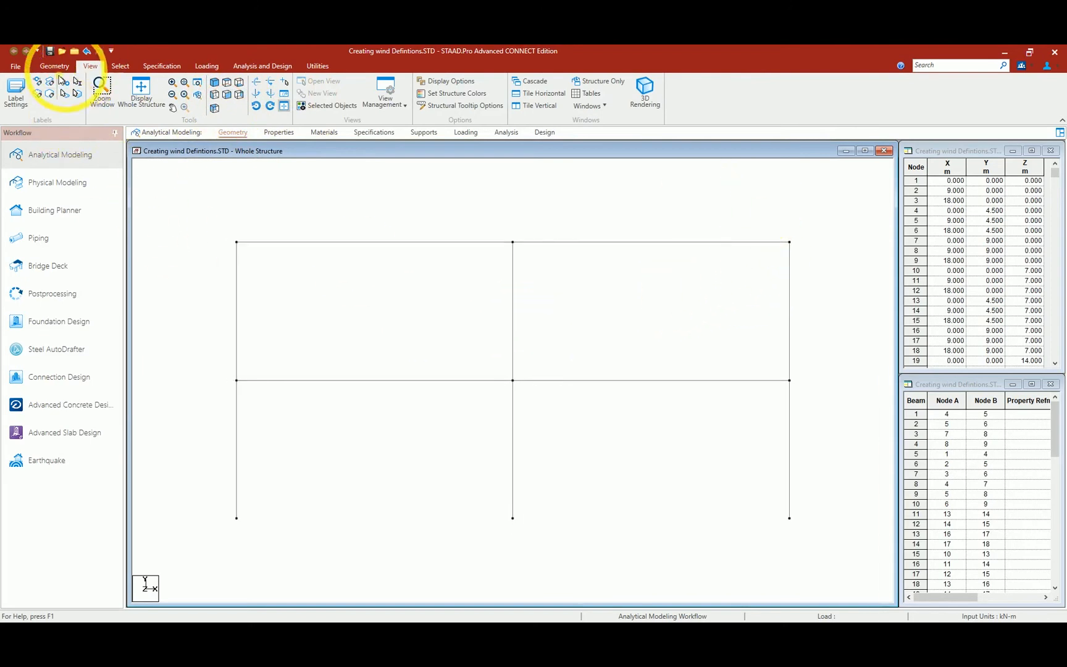
{"action": "left_click", "coordinate": [120, 66]}
{"action": "left_click", "coordinate": [14, 93]}
{"action": "left_click_drag", "start_coordinate": [759, 216], "coordinate": [800, 277]}
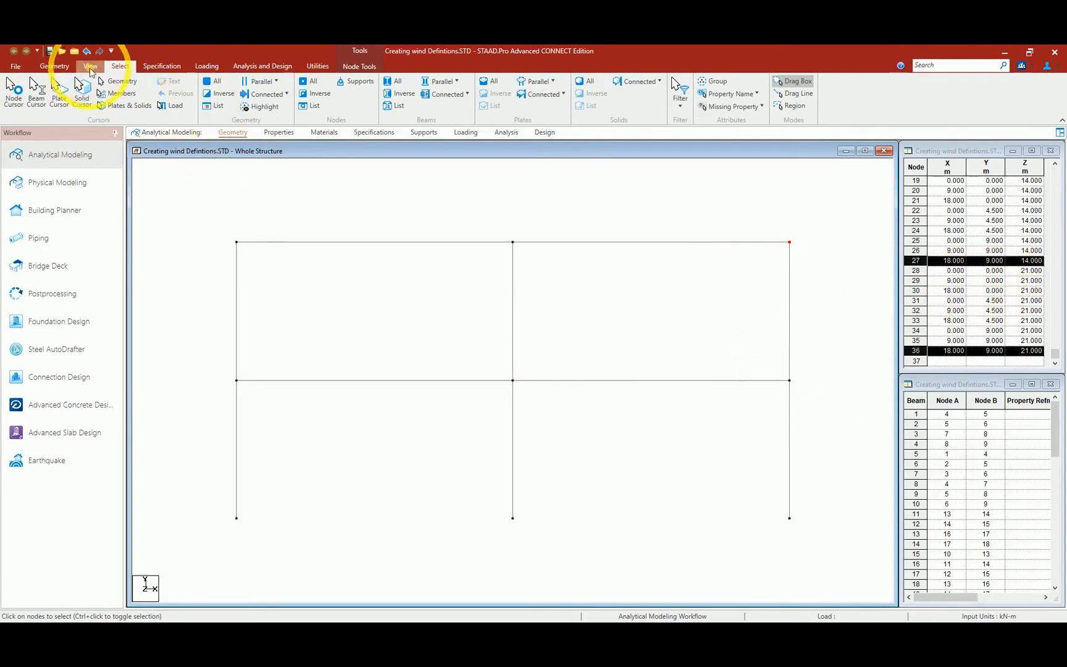
{"action": "left_click", "coordinate": [790, 380]}
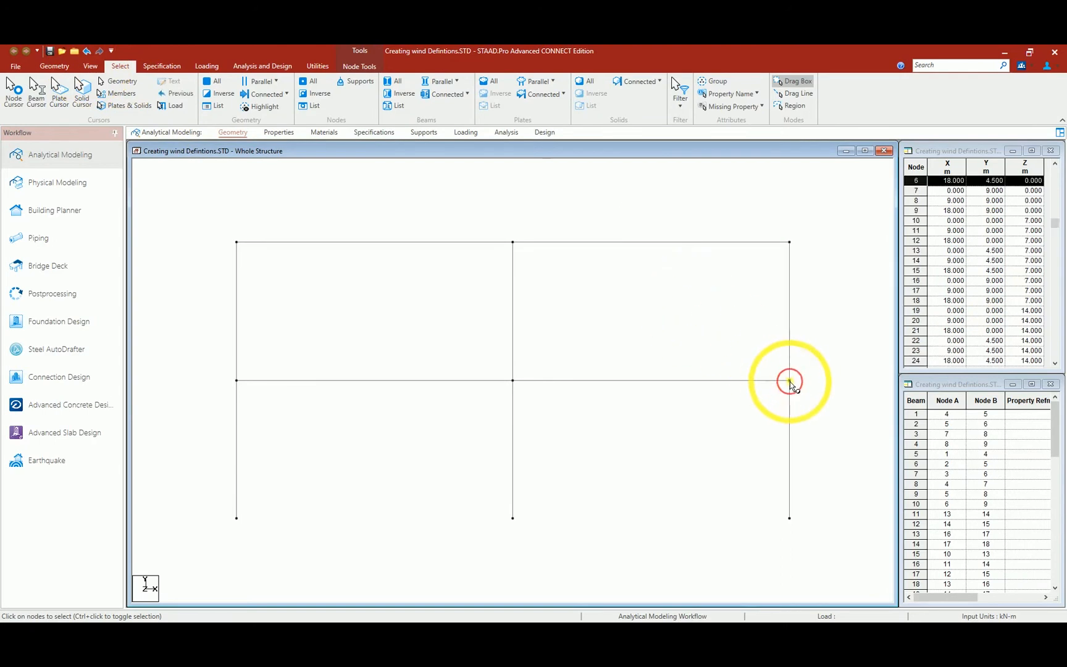
{"action": "left_click", "coordinate": [790, 420]}
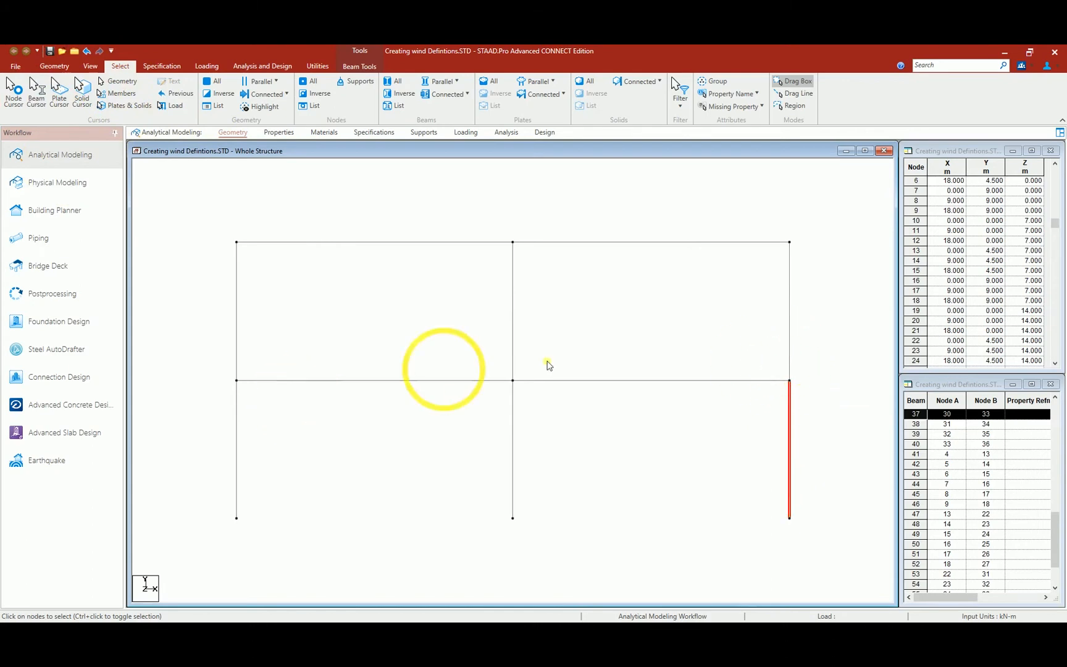
{"action": "left_click", "coordinate": [790, 307]}
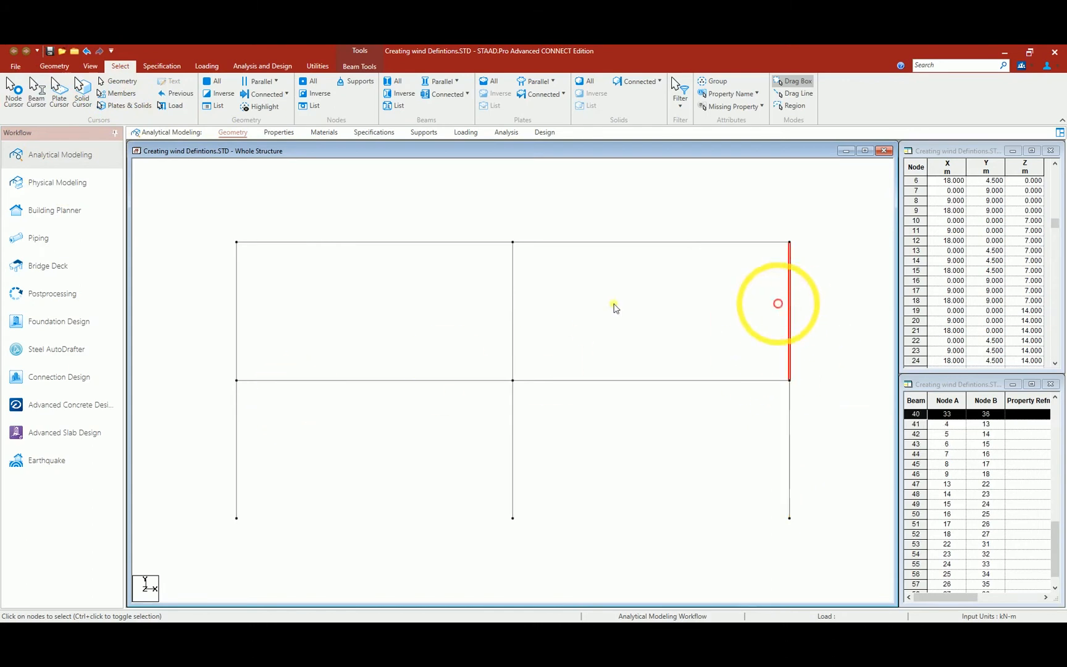
{"action": "left_click", "coordinate": [513, 295]}
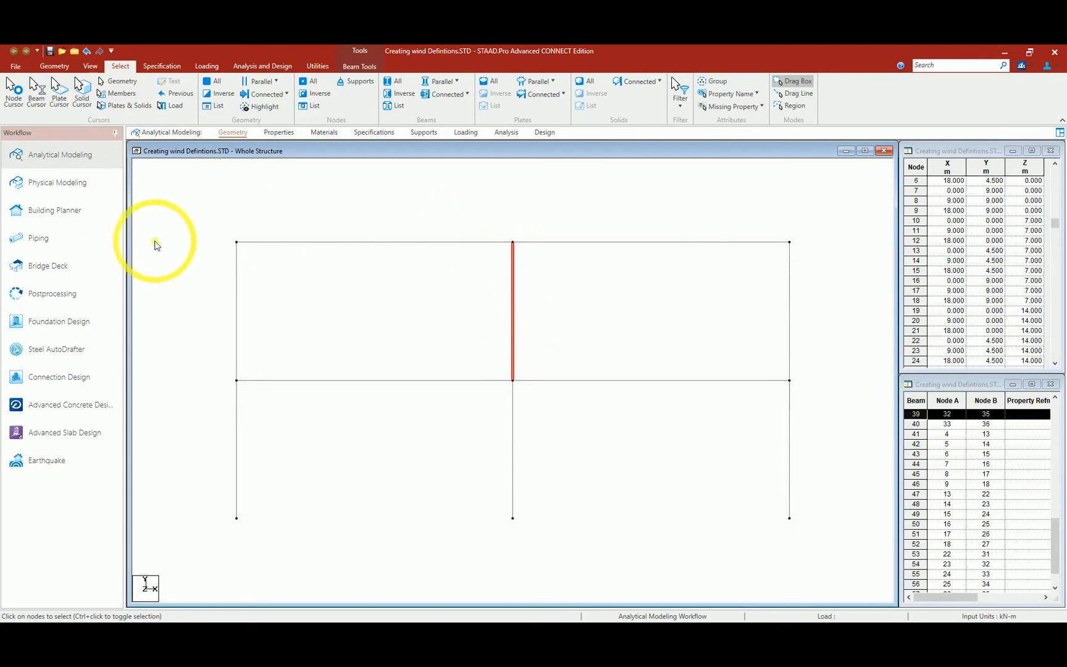
{"action": "left_click", "coordinate": [19, 89]}
{"action": "left_click", "coordinate": [805, 269]}
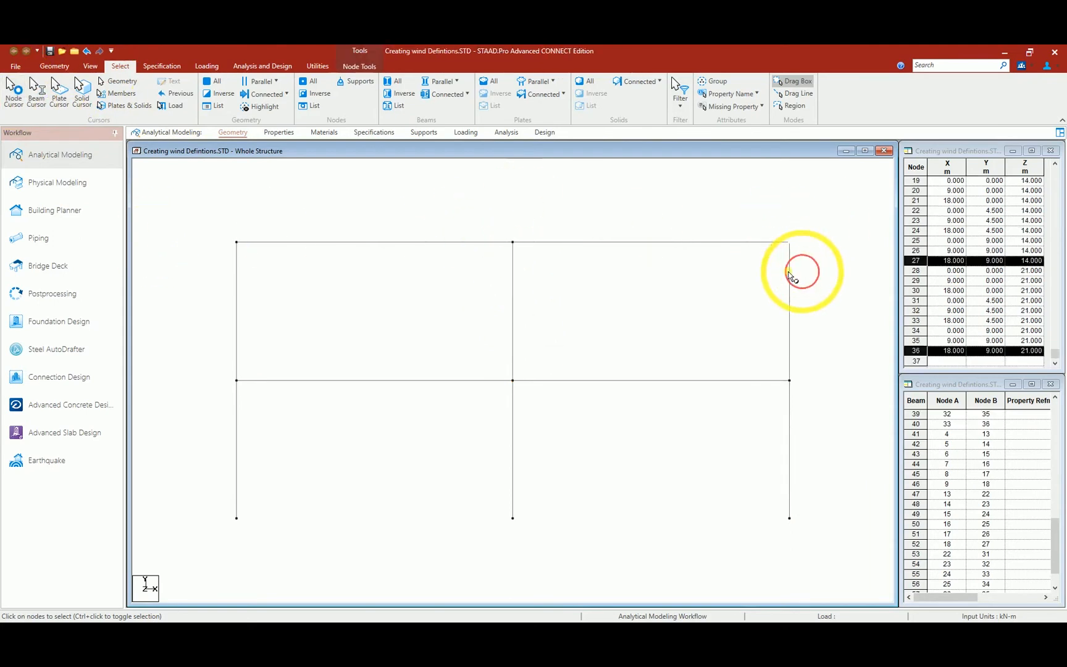
{"action": "left_click", "coordinate": [532, 279]}
Try to set the Y coordinate of roof node 27 to 12 m in the node table.
{"action": "left_click_drag", "start_coordinate": [765, 208], "coordinate": [805, 279]}
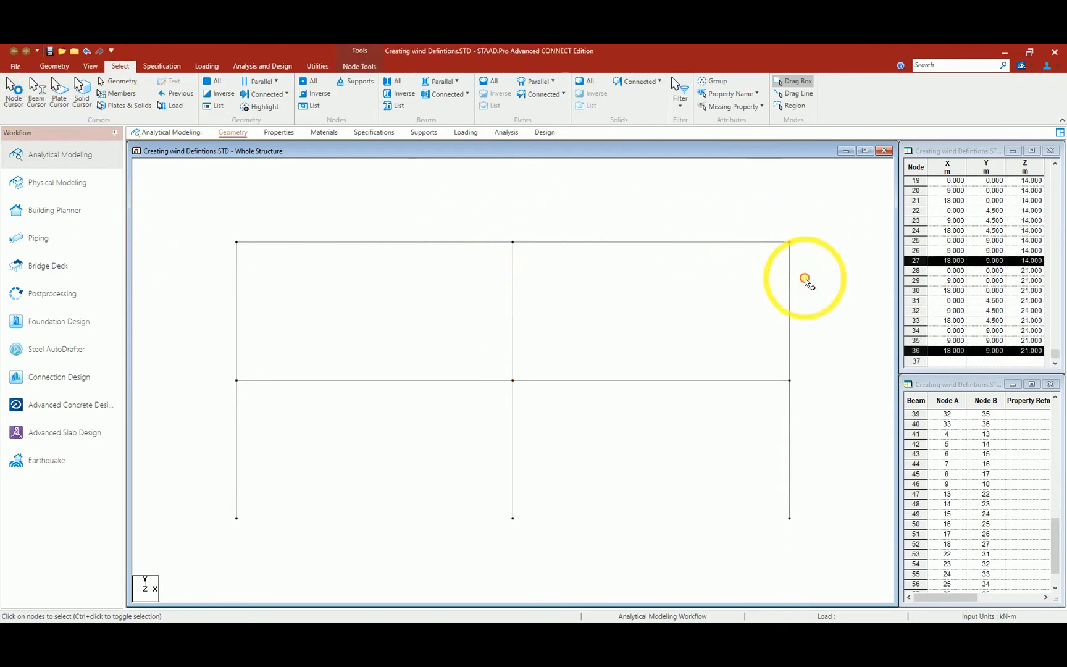
{"action": "left_click", "coordinate": [983, 265]}
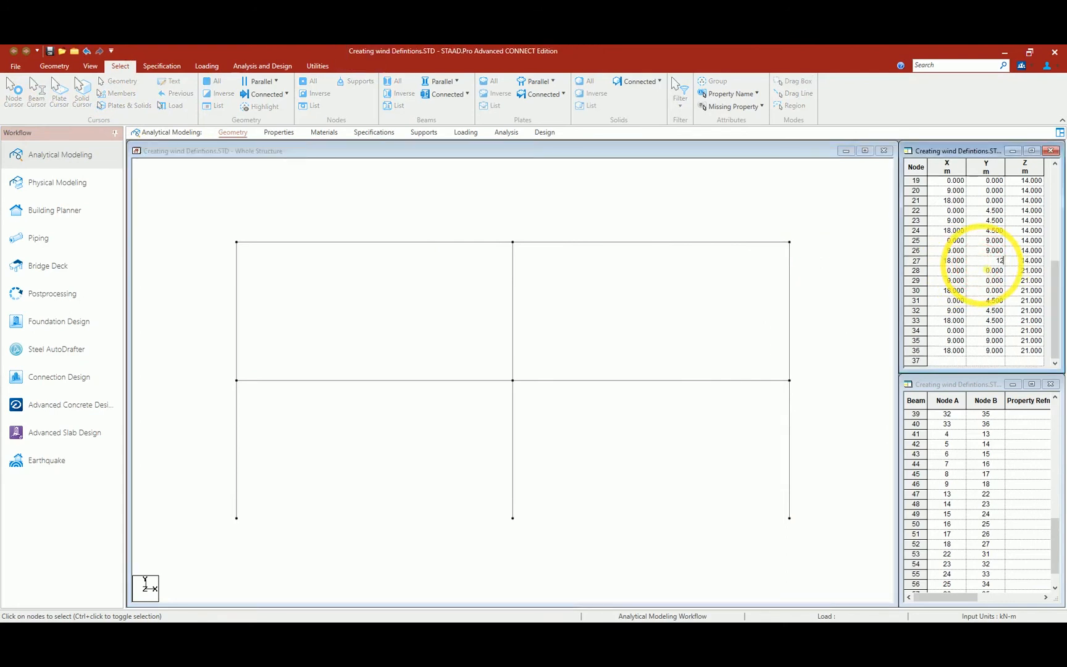
{"action": "left_click_drag", "start_coordinate": [768, 217], "coordinate": [802, 285]}
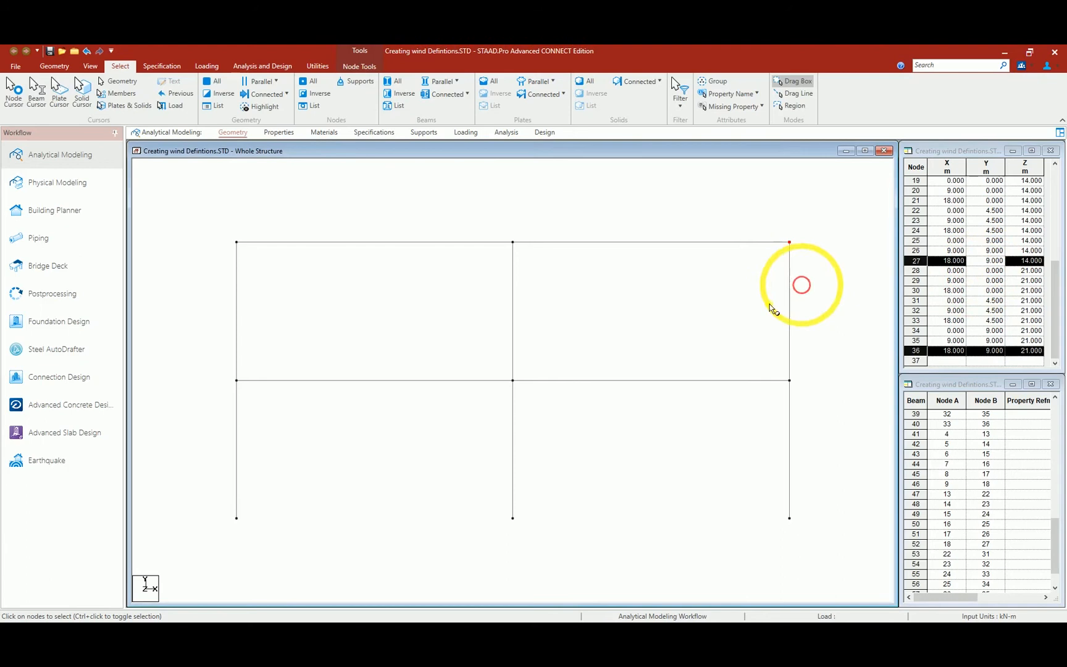
{"action": "left_click", "coordinate": [988, 350]}
{"action": "left_click_drag", "start_coordinate": [707, 309], "coordinate": [826, 410]}
{"action": "scroll", "coordinate": [693, 311], "scroll_direction": "down", "scroll_amount": 1}
{"action": "left_click", "coordinate": [986, 320]}
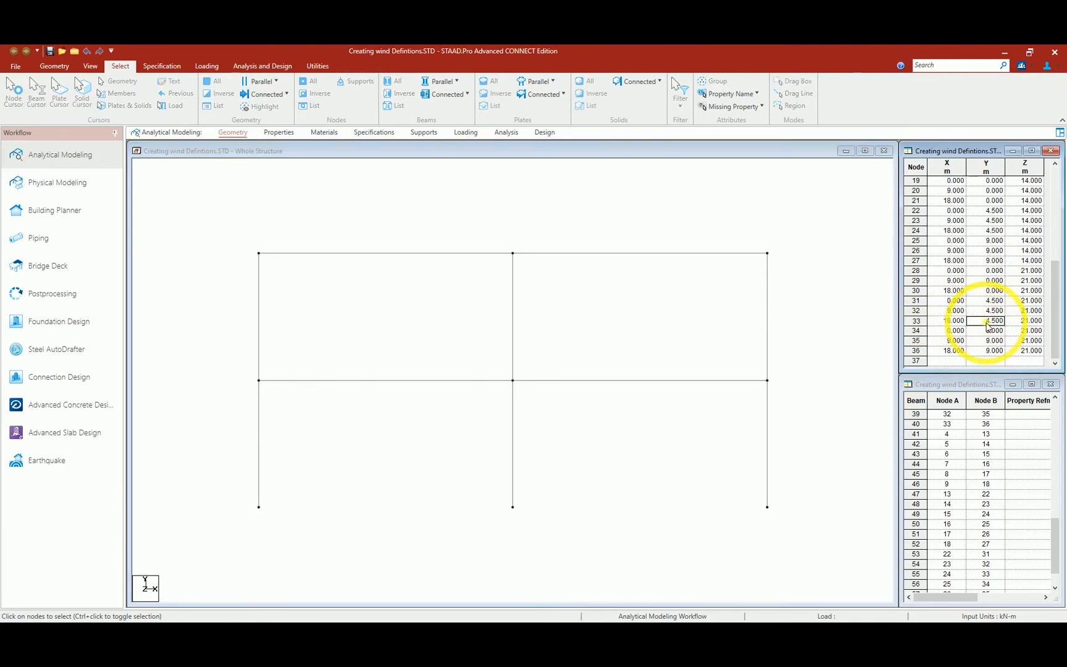
{"action": "left_click", "coordinate": [742, 328]}
{"action": "scroll", "coordinate": [716, 296], "scroll_direction": "down", "scroll_amount": 1}
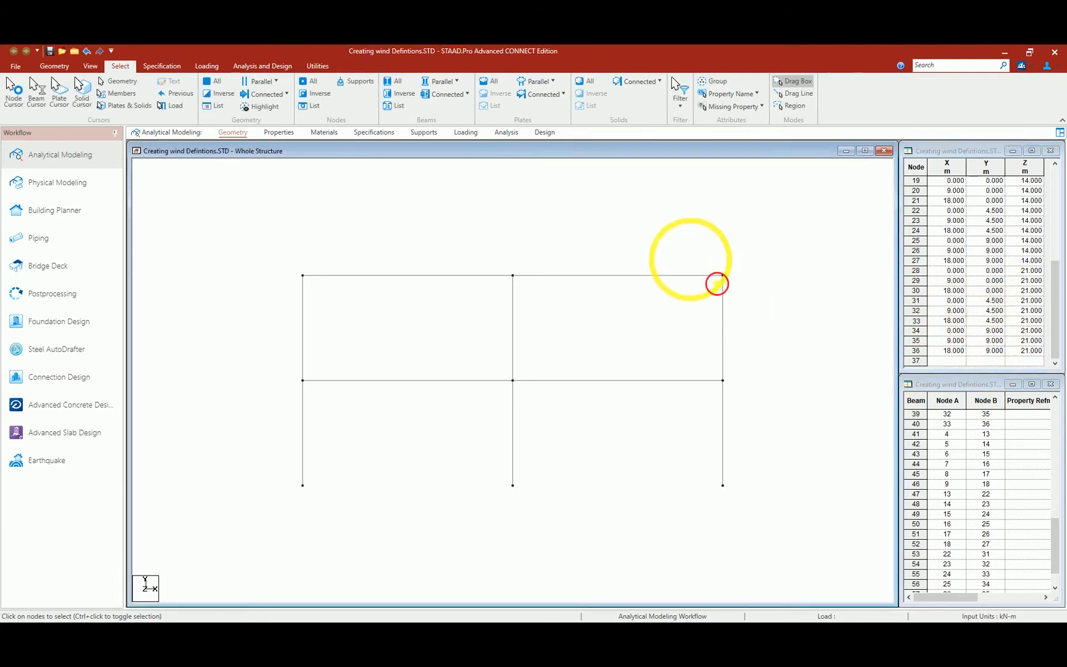
Set the Y coordinates of roof nodes 27 and 36 at X = 18 m to 12 m in the node table.
{"action": "left_click_drag", "start_coordinate": [690, 259], "coordinate": [750, 326]}
{"action": "left_click", "coordinate": [986, 261]}
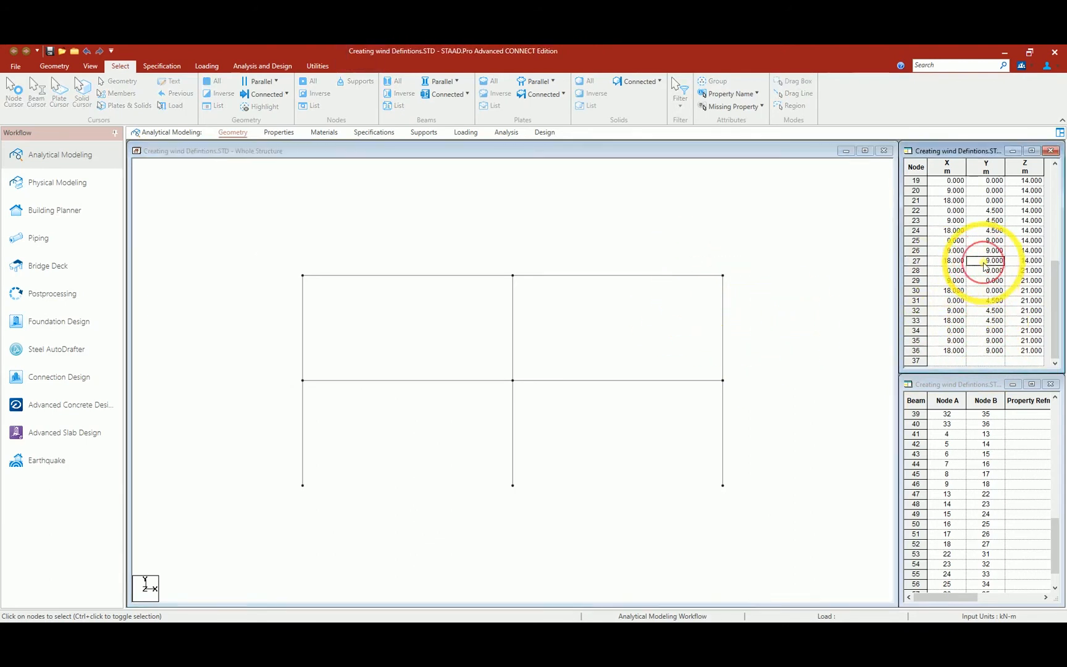
{"action": "type", "text": "12"}
{"action": "key", "text": "Return"}
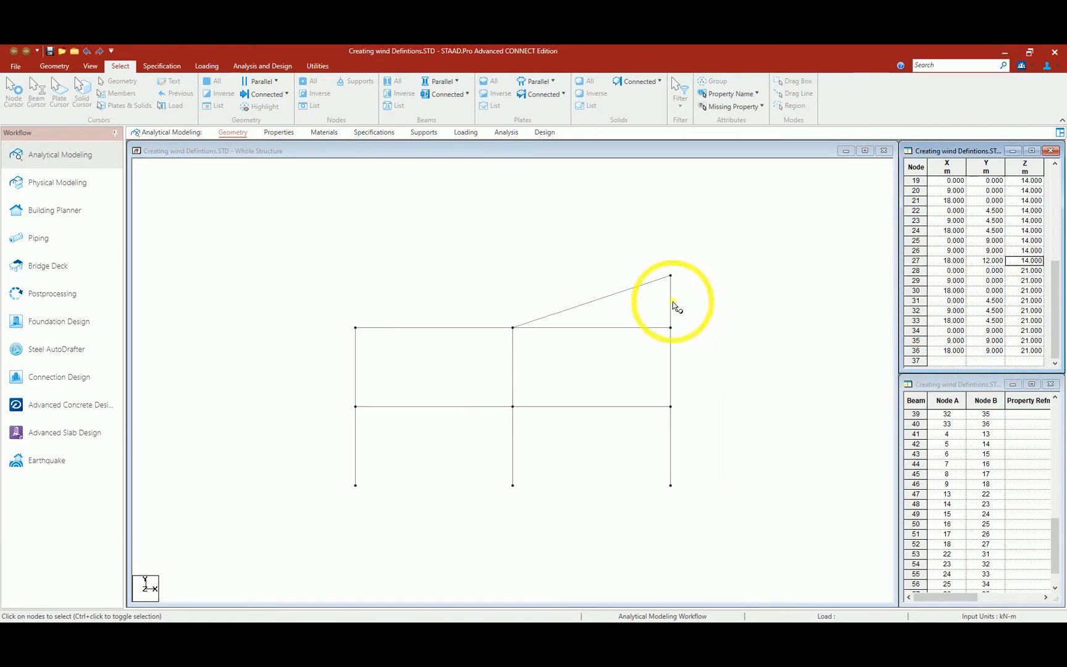
{"action": "left_click_drag", "start_coordinate": [655, 315], "coordinate": [681, 353]}
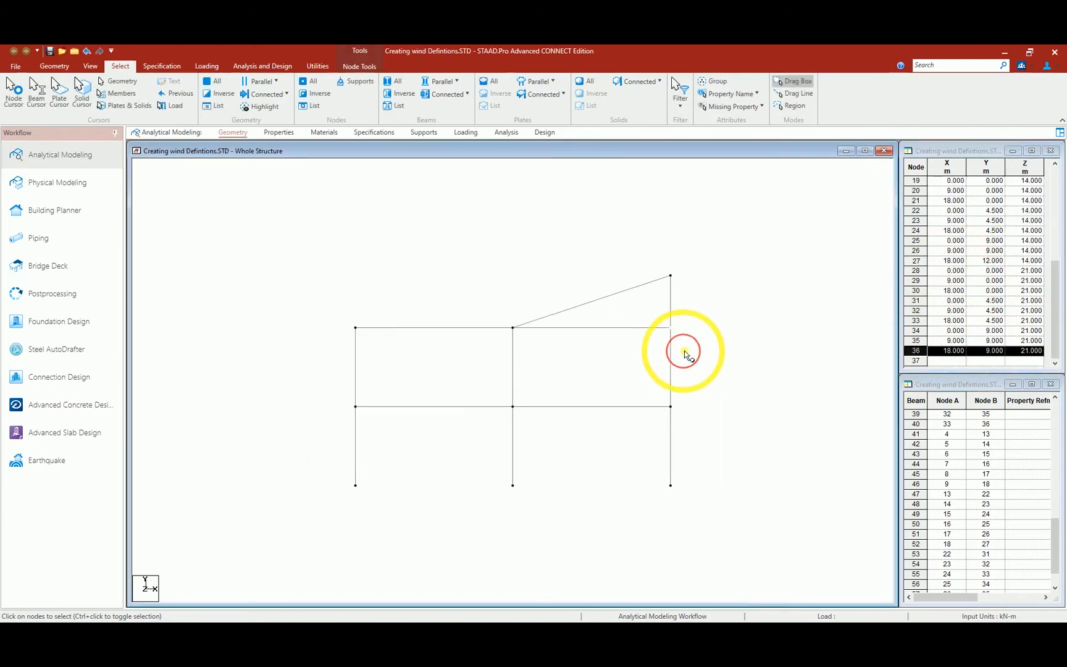
{"action": "left_click", "coordinate": [986, 351]}
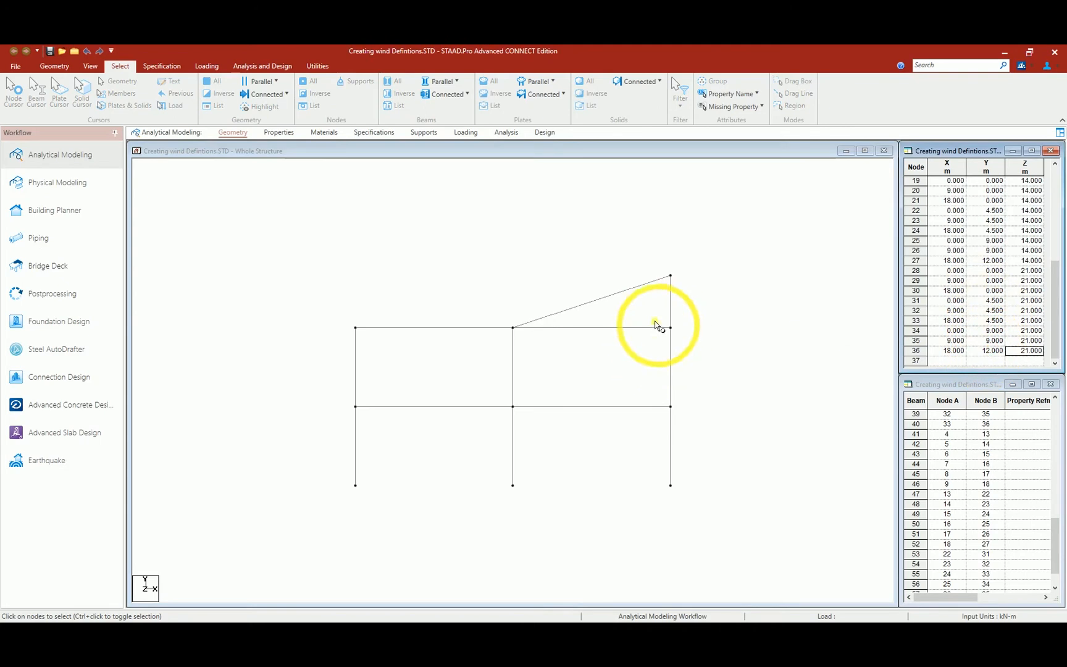
Set the Y coordinates of the remaining roof nodes 18 and 9 at X = 18 m to 12 m.
{"action": "left_click_drag", "start_coordinate": [663, 321], "coordinate": [680, 353]}
{"action": "left_click", "coordinate": [990, 184]}
{"action": "type", "text": "12"}
{"action": "key", "text": "Return"}
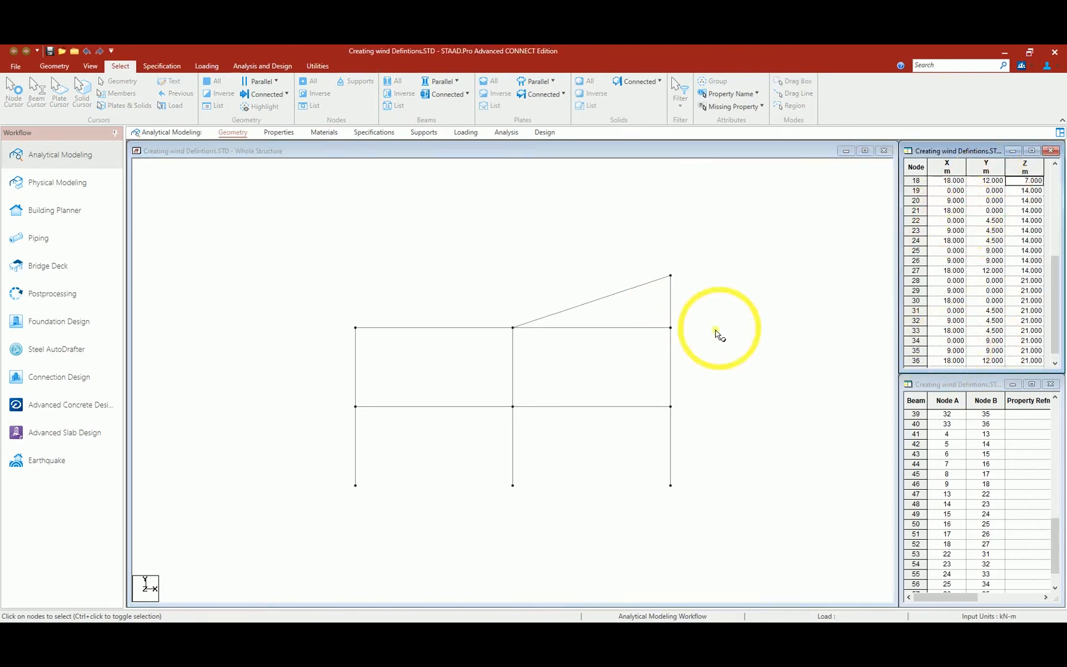
{"action": "left_click", "coordinate": [660, 324]}
{"action": "left_click", "coordinate": [998, 182]}
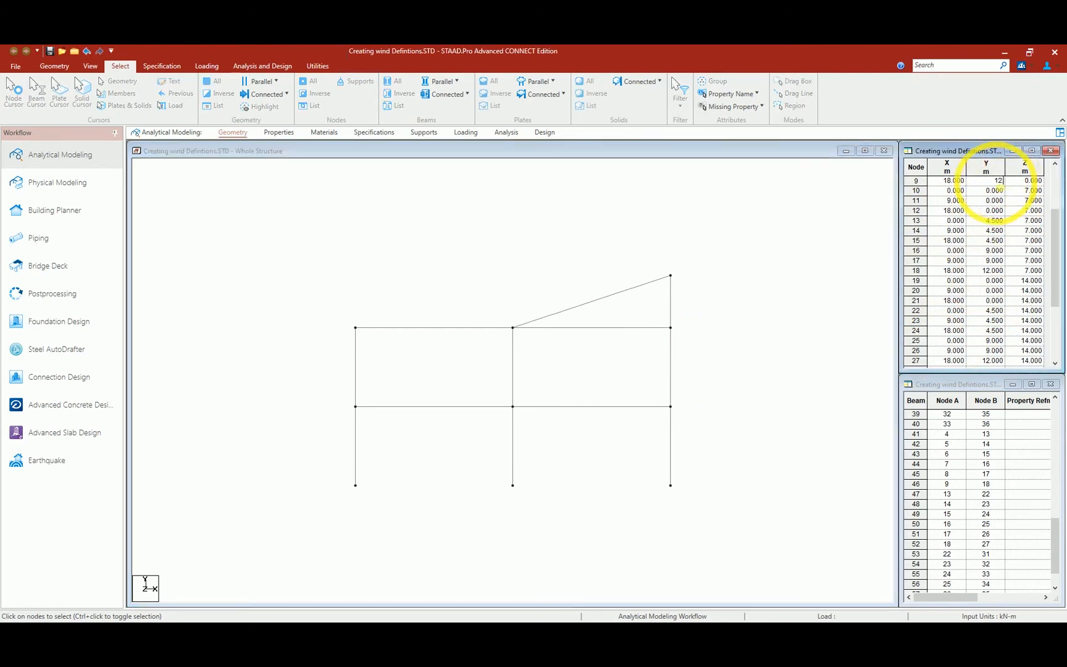
Select the middle roof nodes at X = 9 m and set the Y coordinate of node 26 to 10.5 m.
{"action": "left_click_drag", "start_coordinate": [479, 315], "coordinate": [558, 369]}
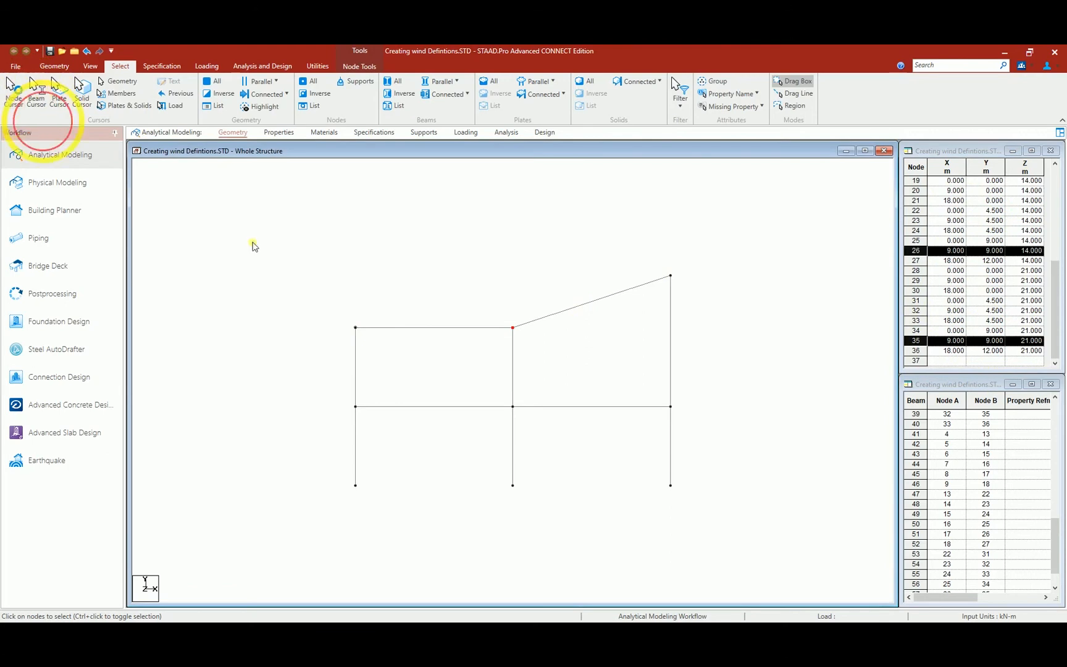
{"action": "left_click", "coordinate": [355, 328]}
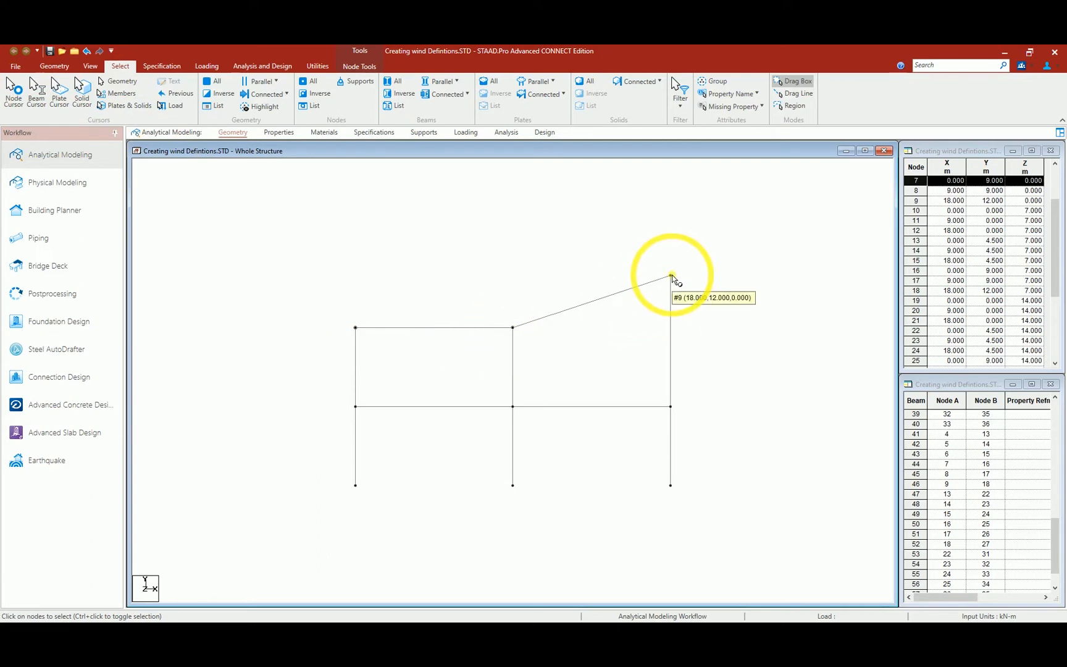
{"action": "left_click", "coordinate": [513, 328]}
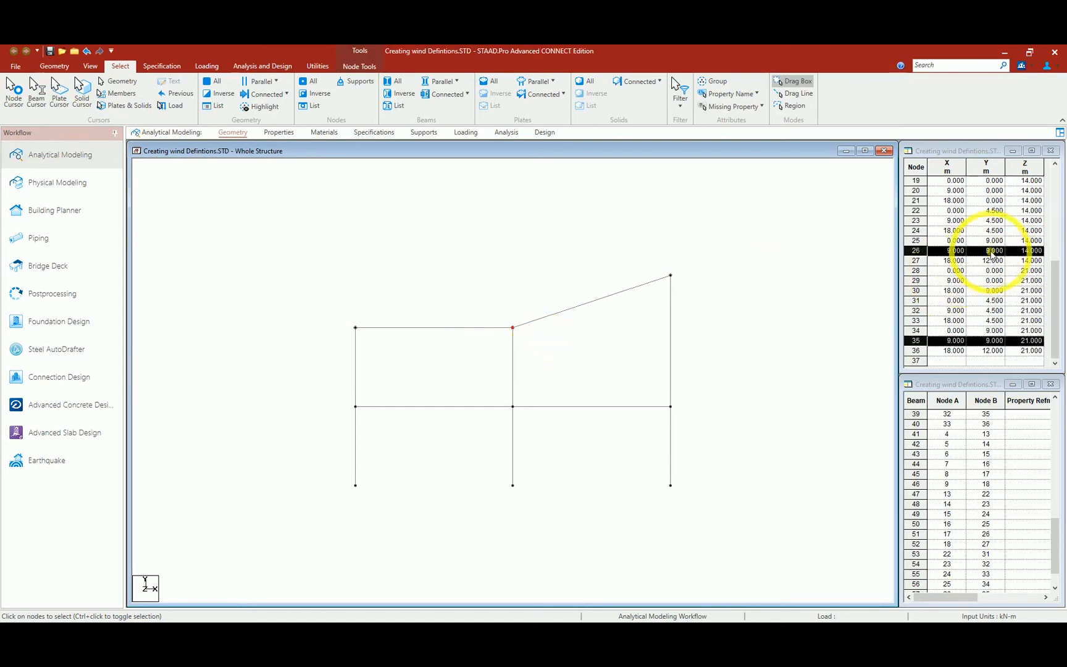
{"action": "left_click", "coordinate": [990, 251]}
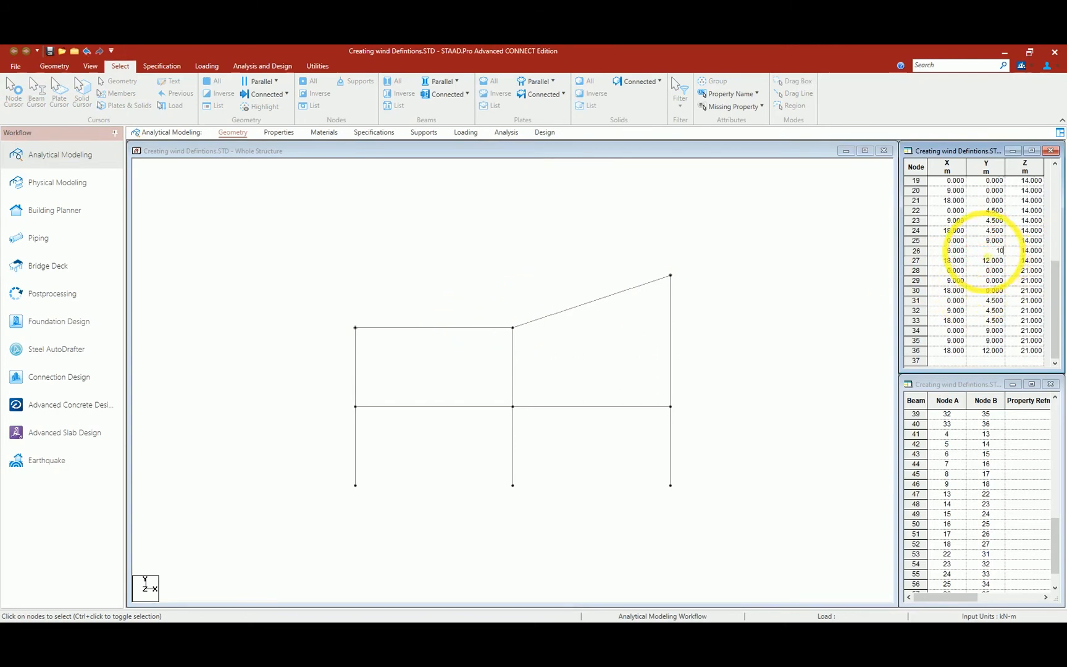
{"action": "type", "text": "10.5"}
{"action": "key", "text": "Return"}
Set the Y coordinate of middle roof node 35 to 10.5 m in the node table.
{"action": "left_click", "coordinate": [512, 327]}
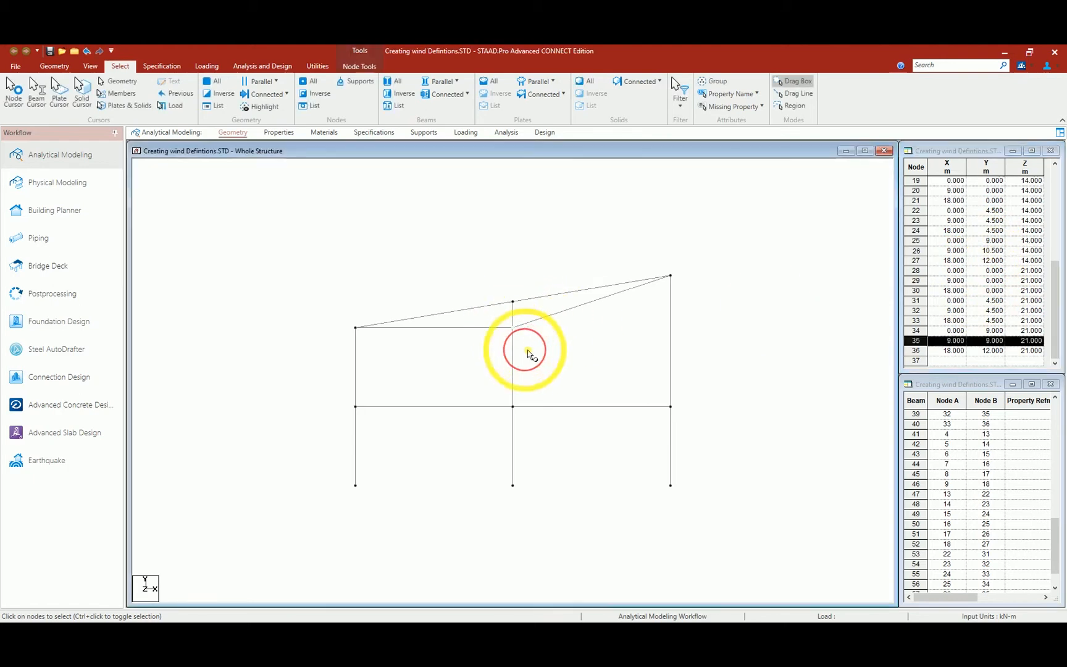
{"action": "left_click", "coordinate": [991, 340]}
{"action": "type", "text": "10."}
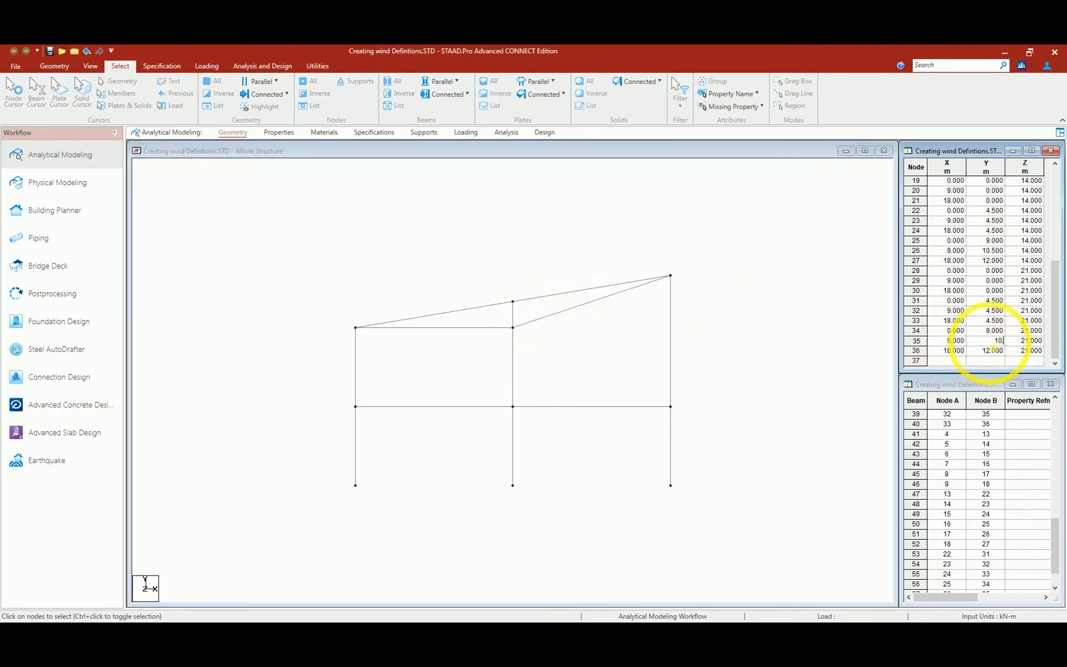
{"action": "type", "text": "5"}
{"action": "left_click", "coordinate": [557, 378]}
{"action": "left_click", "coordinate": [512, 327]}
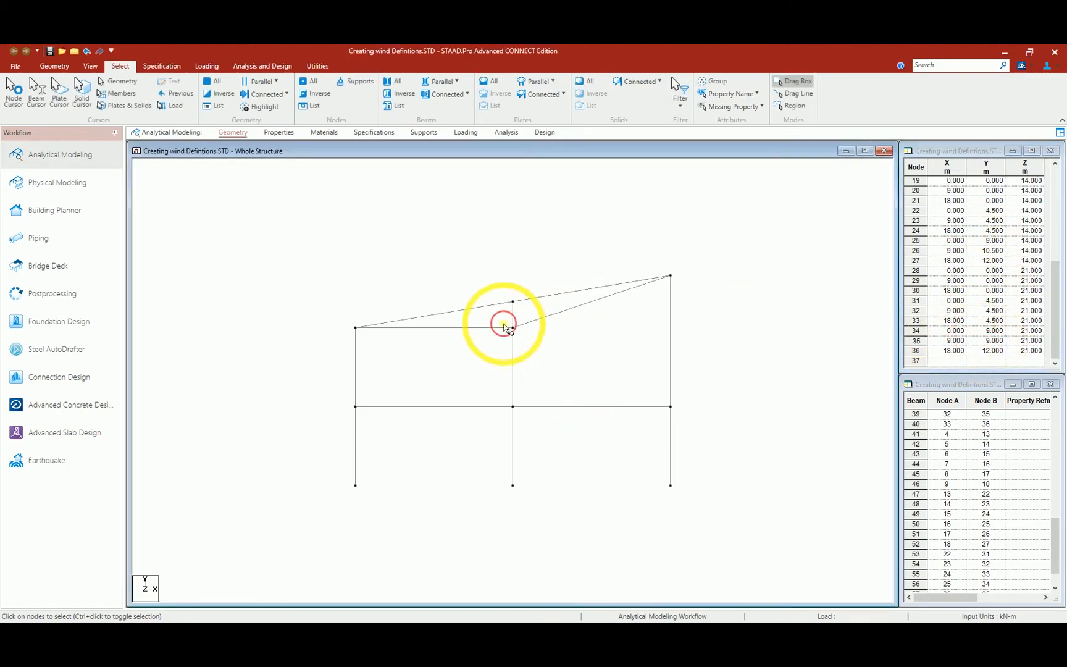
{"action": "left_click", "coordinate": [983, 340]}
{"action": "type", "text": "10.5"}
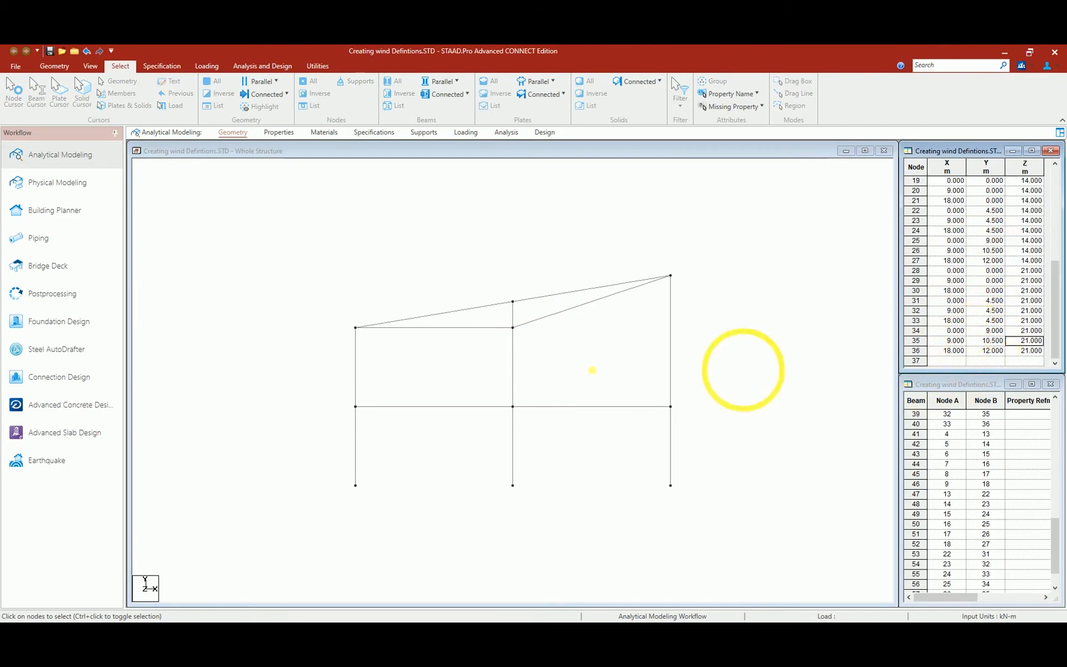
Set the Y coordinates of the remaining middle roof nodes 17 and 8 to 10.5 m.
{"action": "left_click", "coordinate": [511, 328]}
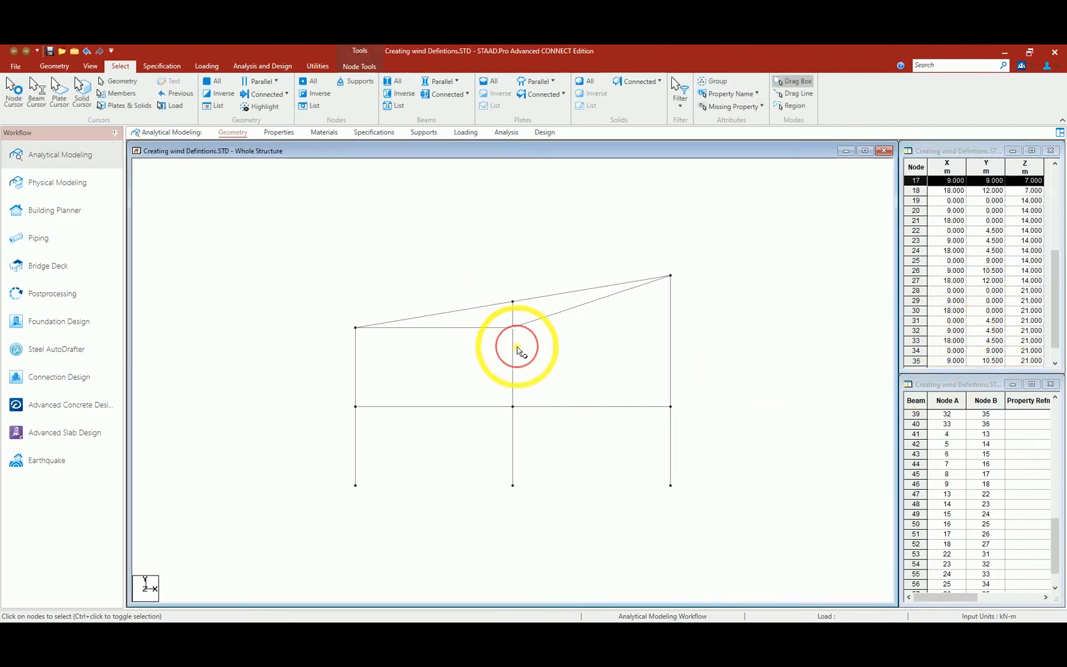
{"action": "left_click", "coordinate": [983, 182]}
{"action": "type", "text": "10.5"}
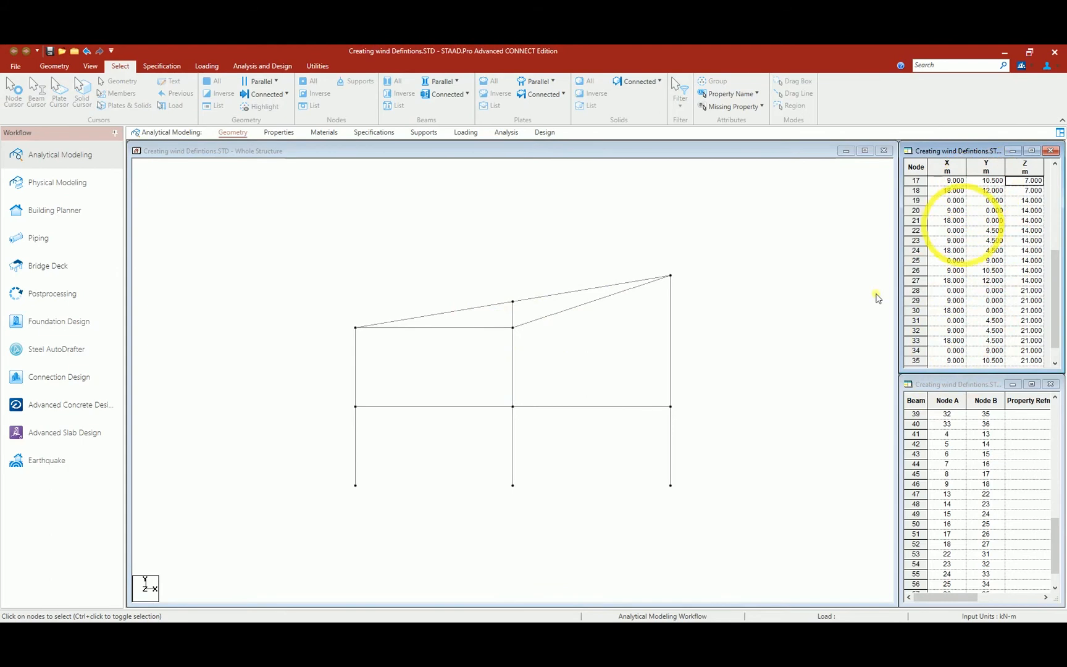
{"action": "left_click", "coordinate": [512, 328]}
{"action": "left_click", "coordinate": [998, 180]}
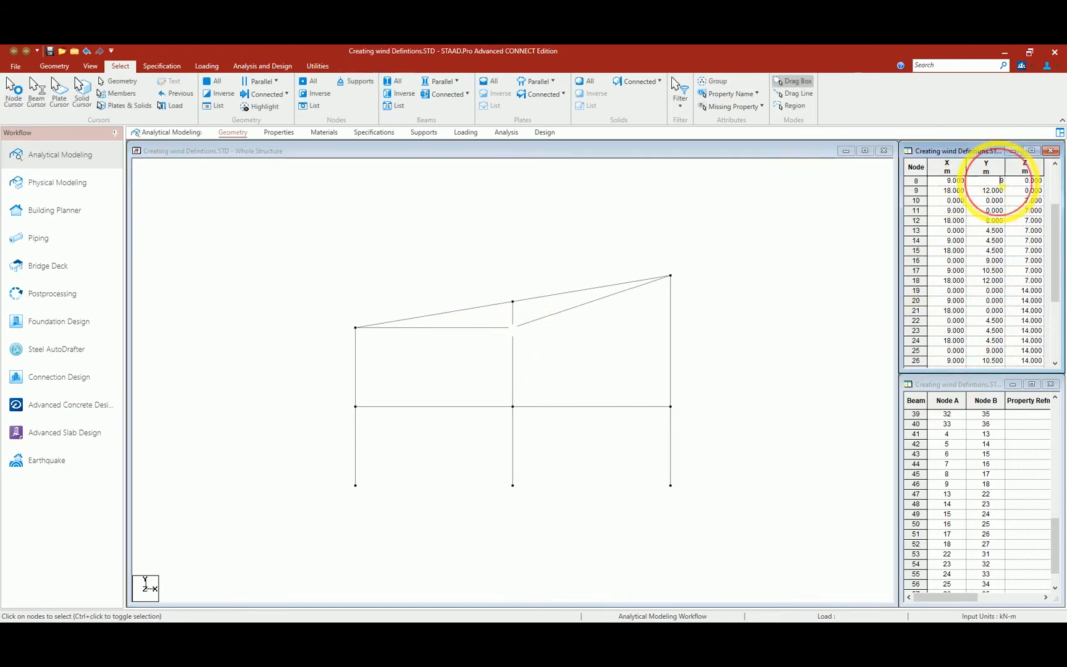
{"action": "type", "text": "10.5"}
{"action": "key", "text": "Tab"}
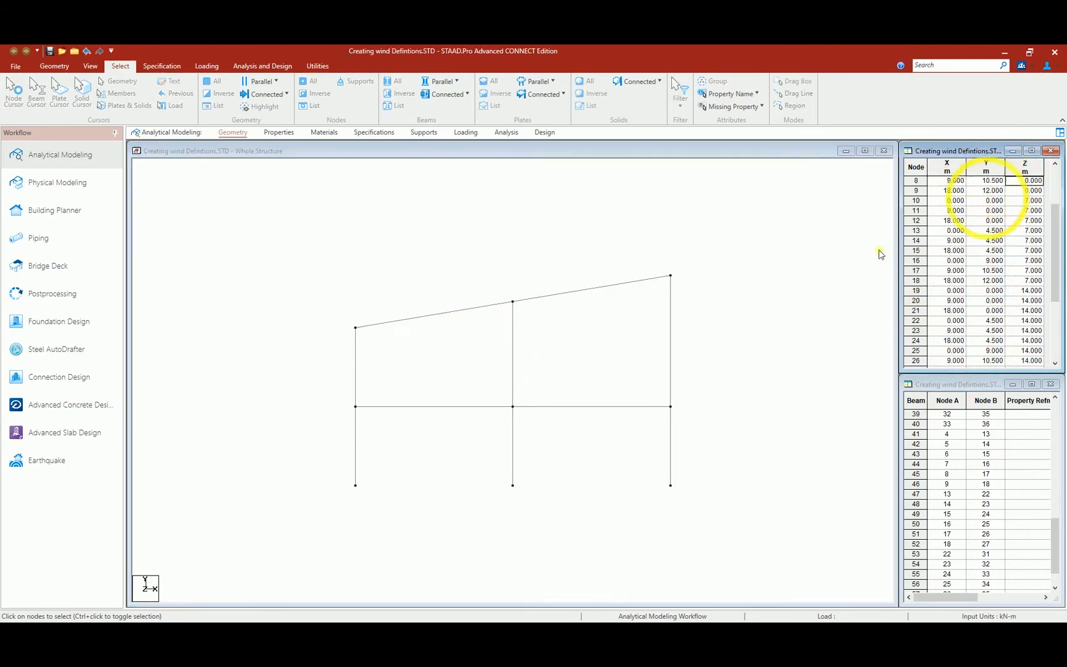
Create a fixed support definition for the frame.
{"action": "left_click", "coordinate": [55, 66]}
{"action": "left_click", "coordinate": [90, 66]}
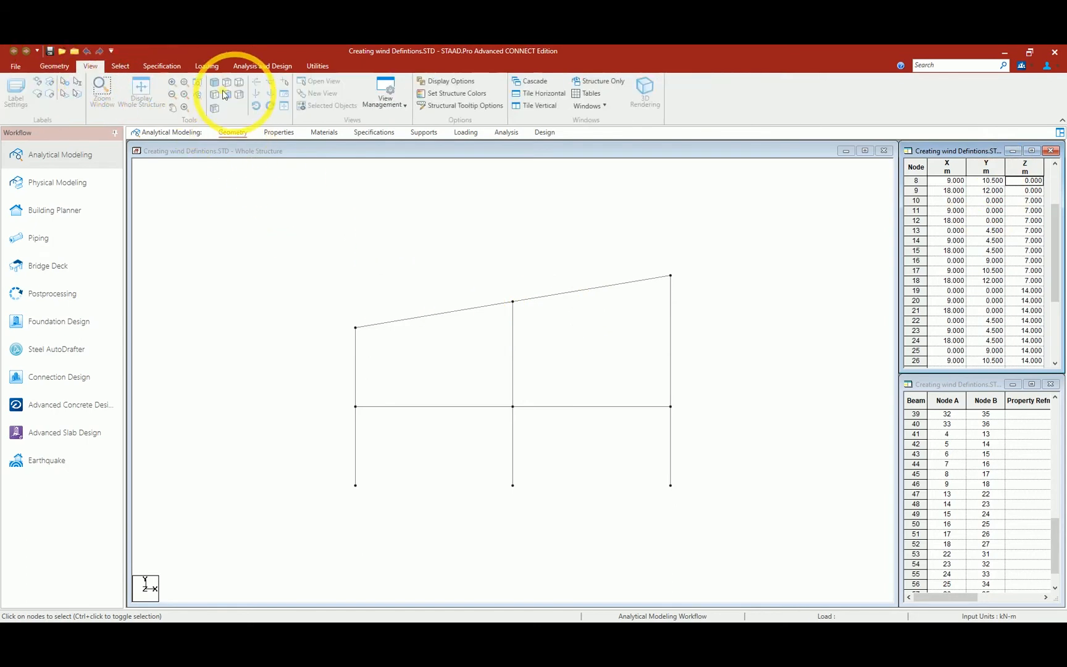
{"action": "left_click", "coordinate": [244, 207]}
{"action": "left_click", "coordinate": [228, 94]}
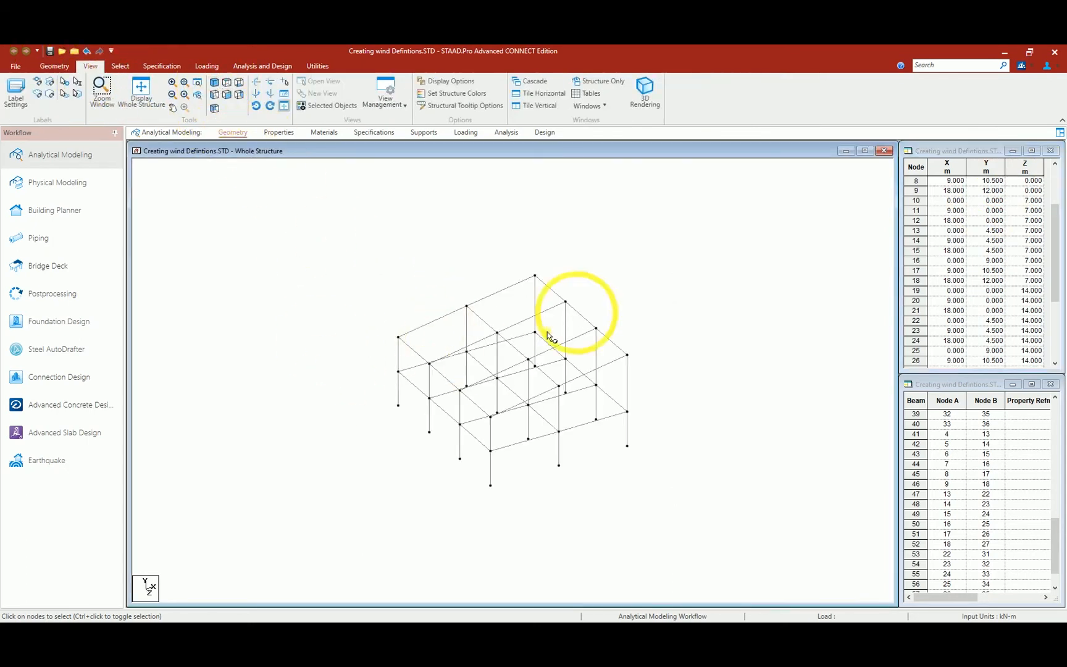
{"action": "left_click", "coordinate": [227, 95]}
{"action": "left_click", "coordinate": [538, 441]}
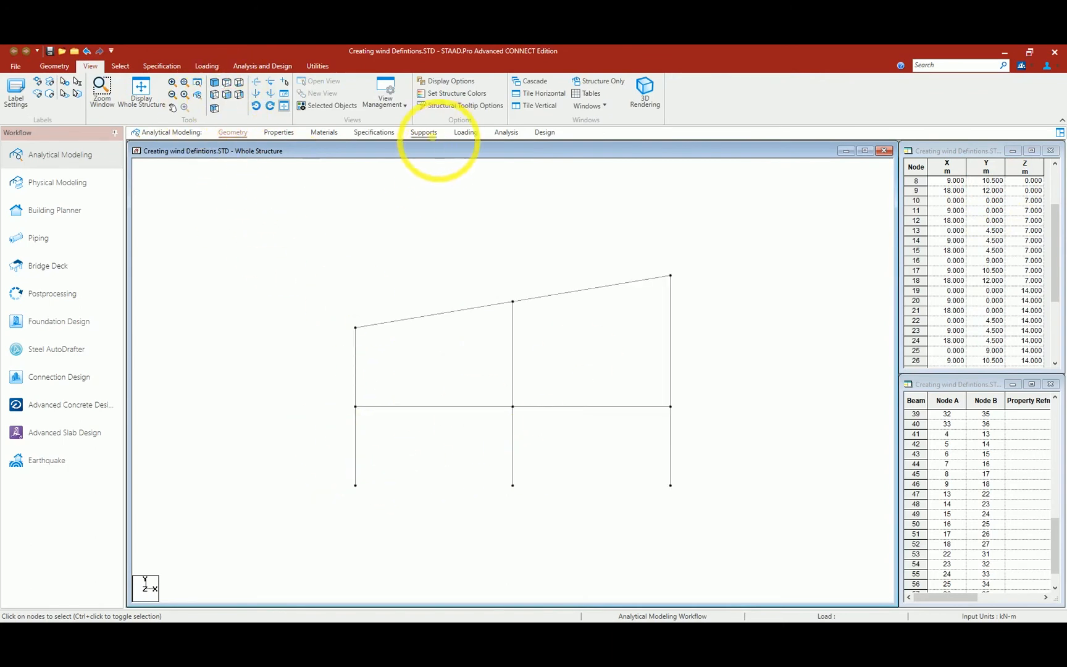
{"action": "left_click", "coordinate": [426, 133]}
{"action": "left_click", "coordinate": [976, 508]}
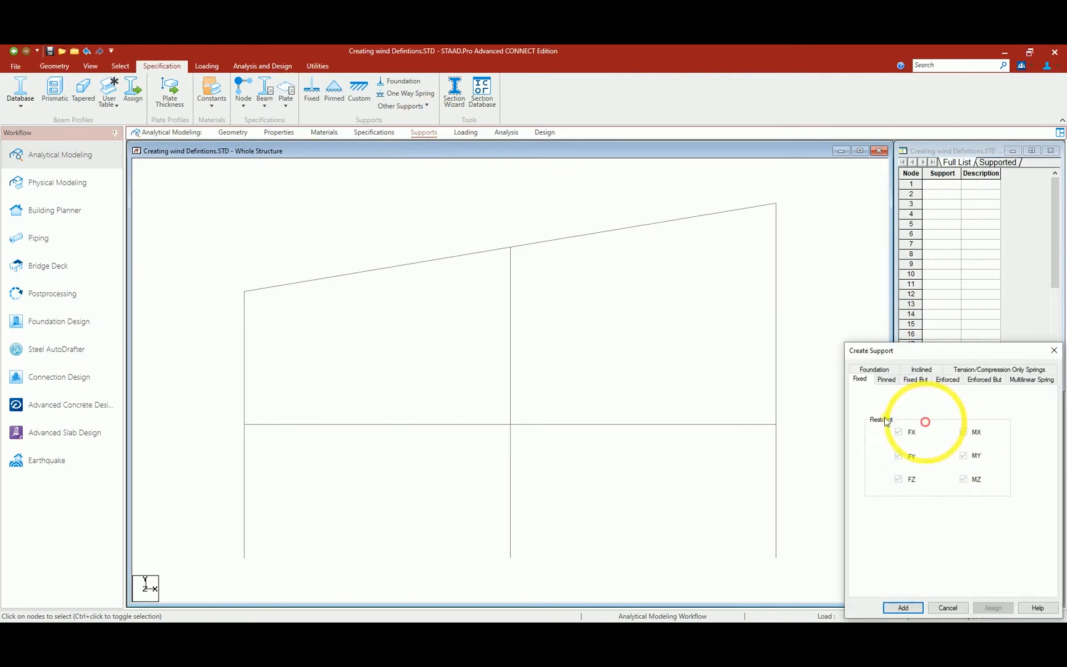
{"action": "left_click", "coordinate": [899, 607]}
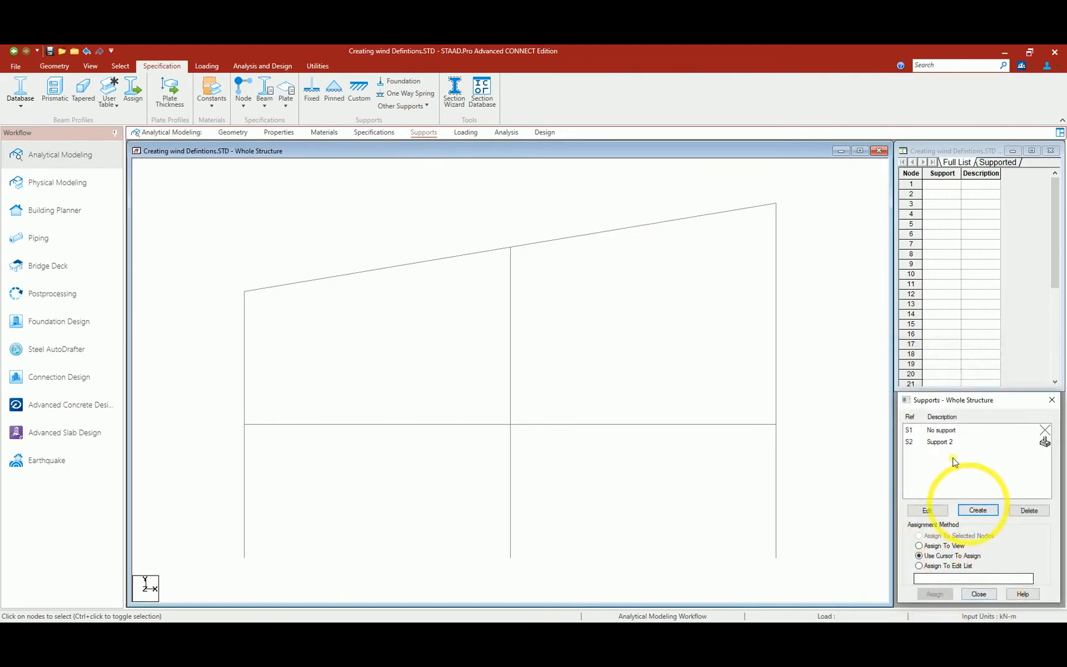
Select all column base nodes and assign the fixed support S2 to them as selected nodes.
{"action": "left_click", "coordinate": [940, 442]}
{"action": "left_click", "coordinate": [664, 574]}
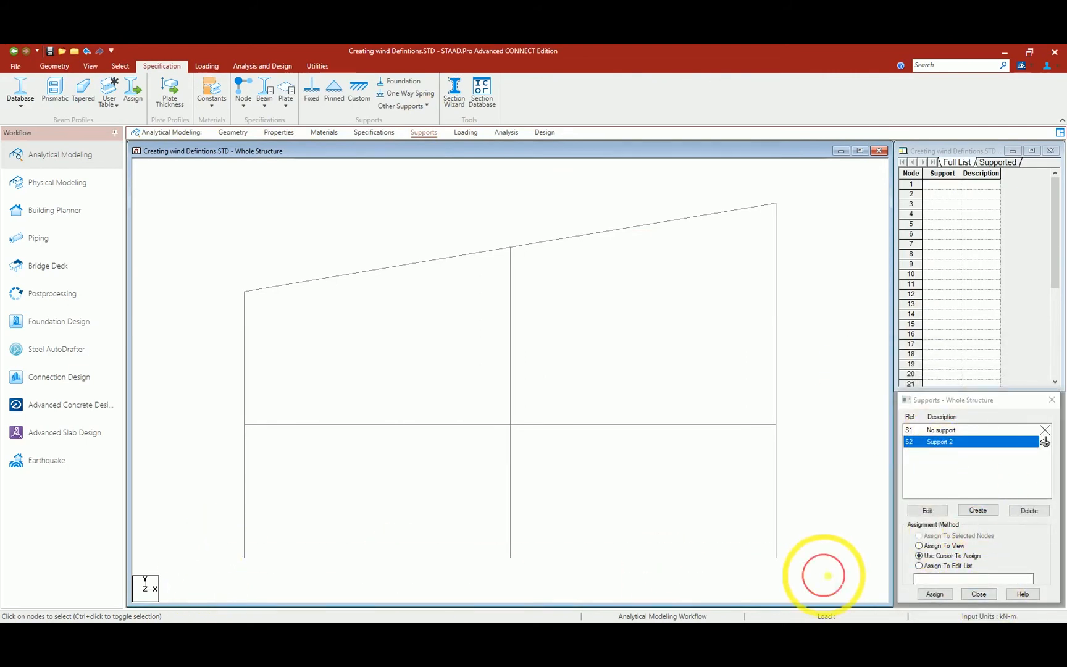
{"action": "left_click_drag", "start_coordinate": [663, 574], "coordinate": [829, 579]}
{"action": "left_click", "coordinate": [935, 592]}
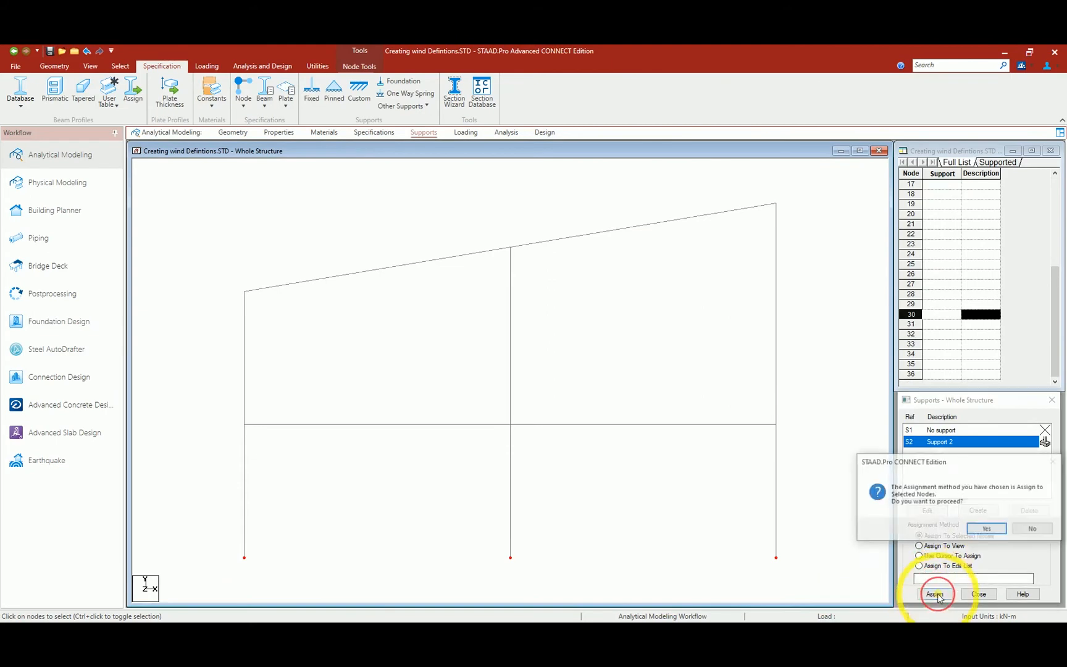
{"action": "left_click", "coordinate": [980, 527]}
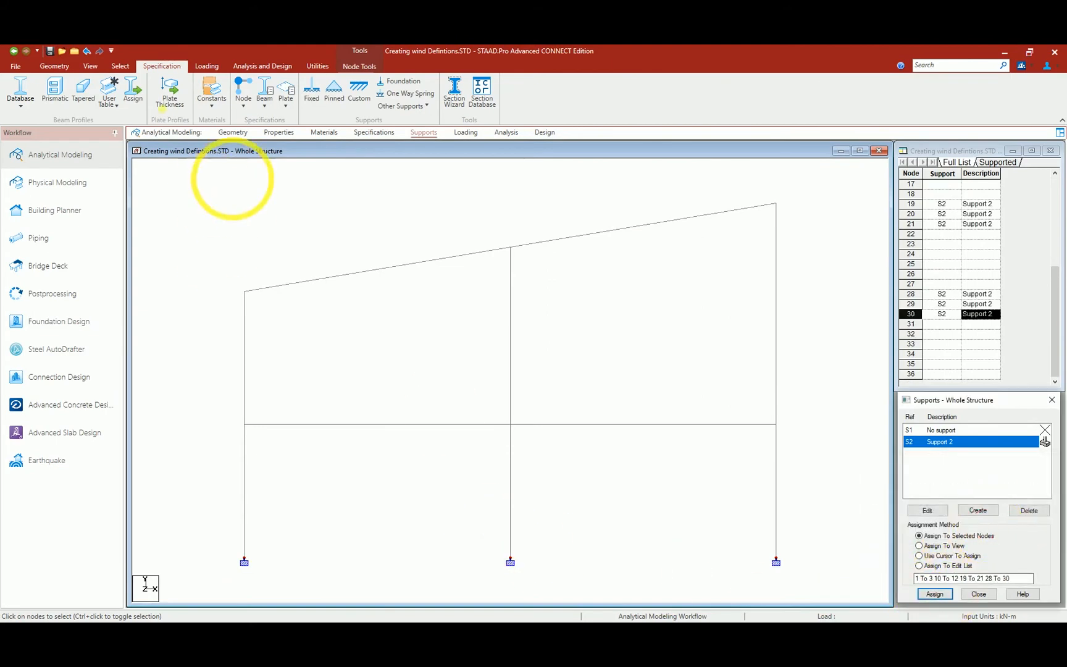
Show the supported frame in isometric view and expand the Definitions group of the load definitions.
{"action": "left_click", "coordinate": [90, 66]}
{"action": "left_click", "coordinate": [214, 88]}
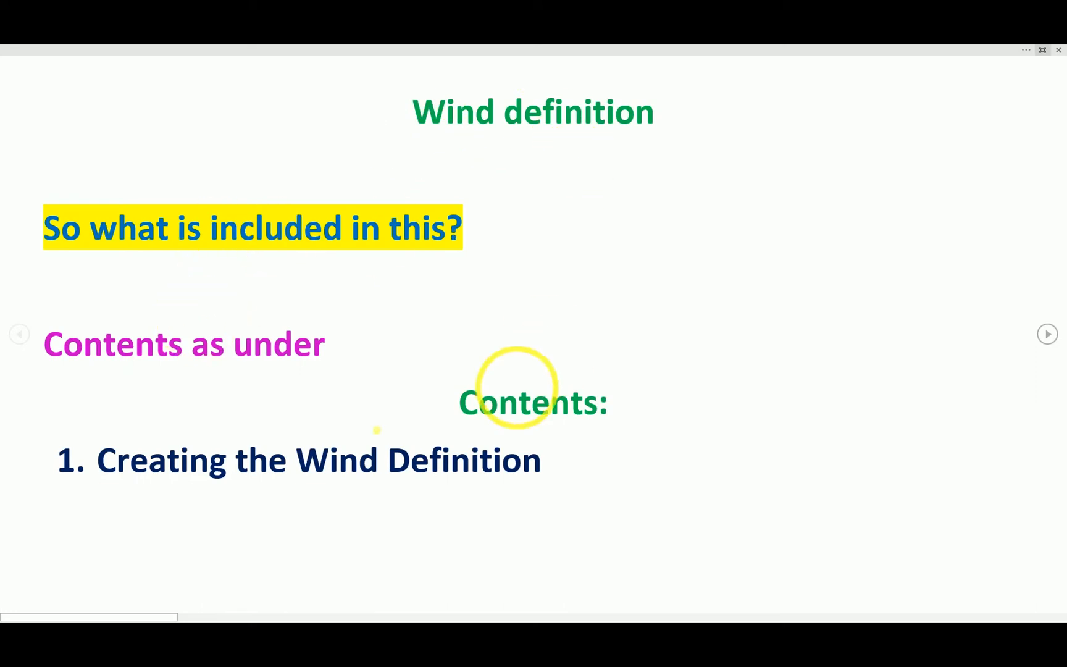
{"action": "key", "text": "alt+Tab"}
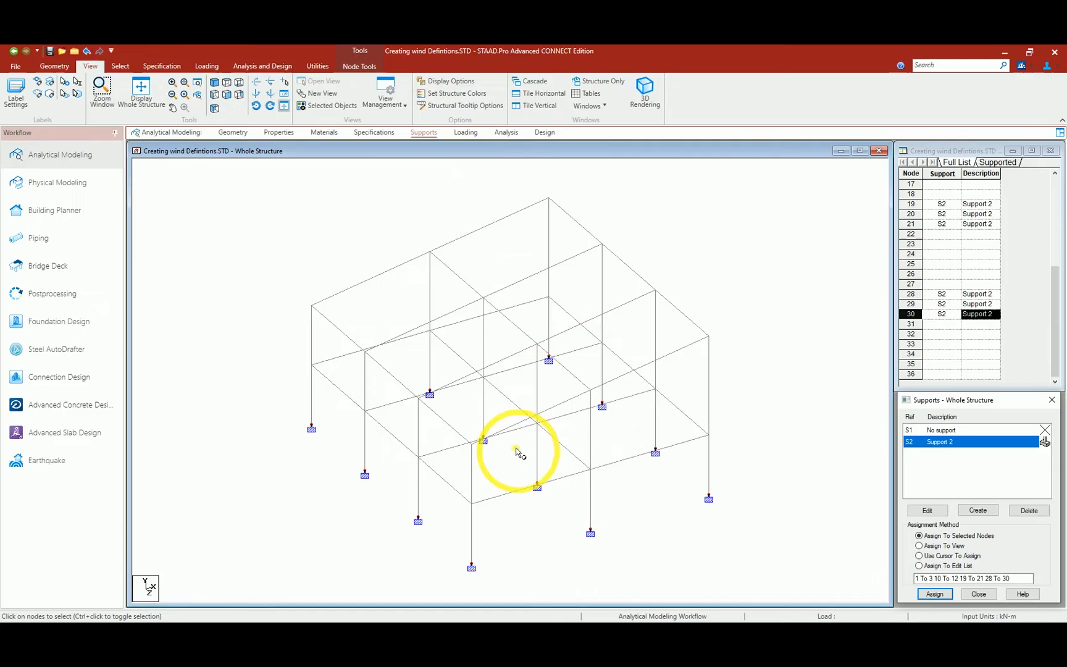
{"action": "left_click", "coordinate": [466, 134]}
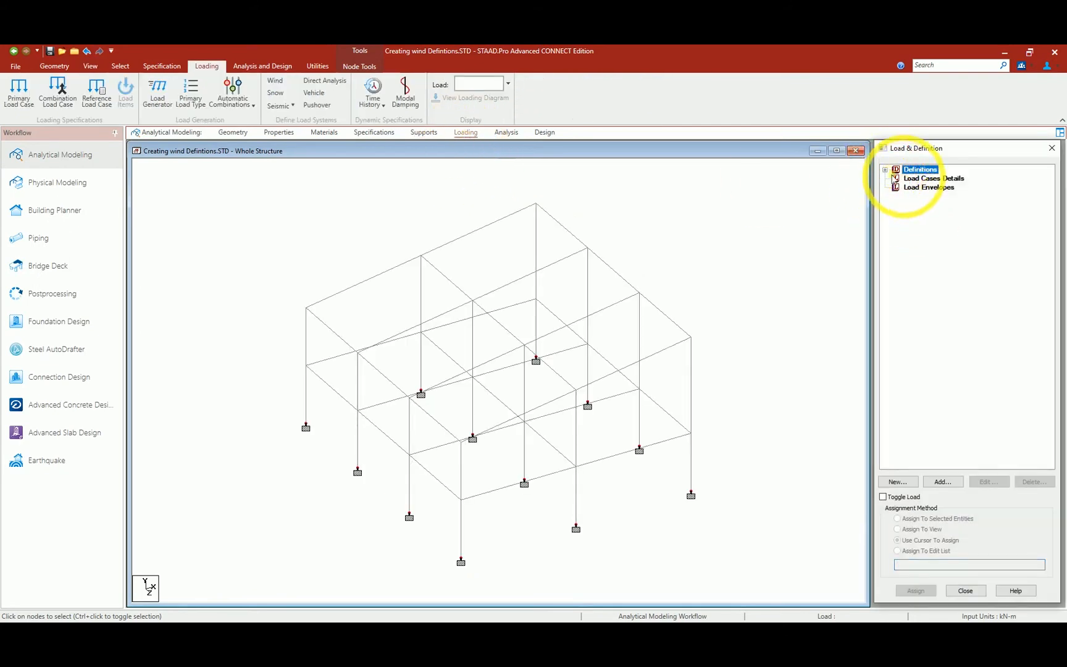
{"action": "left_click", "coordinate": [886, 170]}
Switch to the Word document and review the table of type number, wind direction and pressure.
{"action": "key", "text": "alt+Tab"}
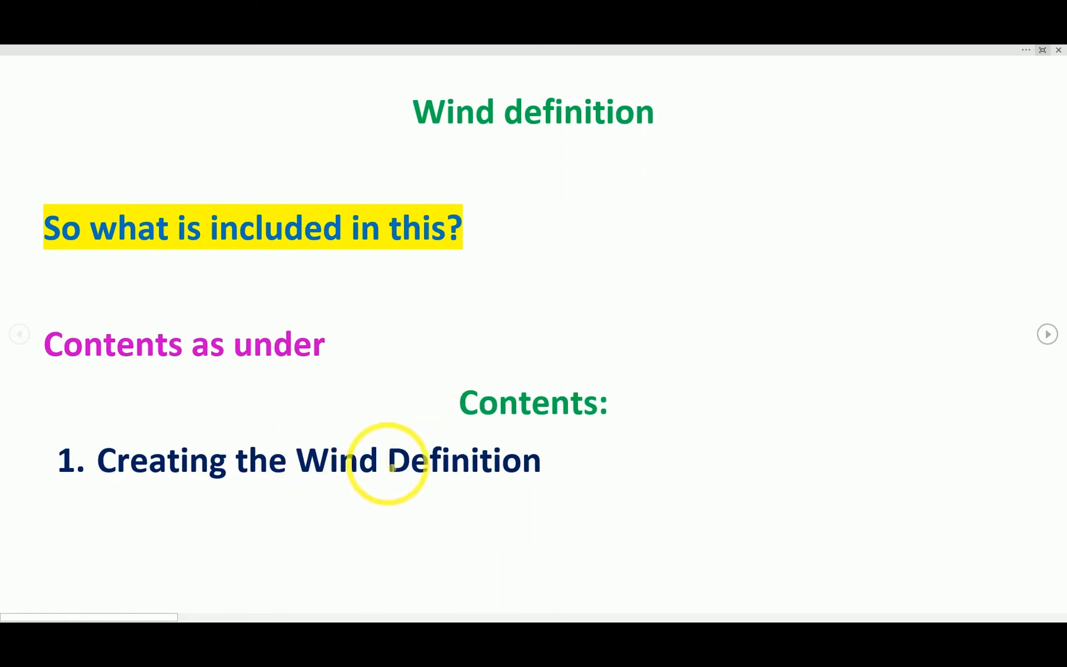
{"action": "scroll", "coordinate": [392, 466], "scroll_direction": "down", "scroll_amount": 1}
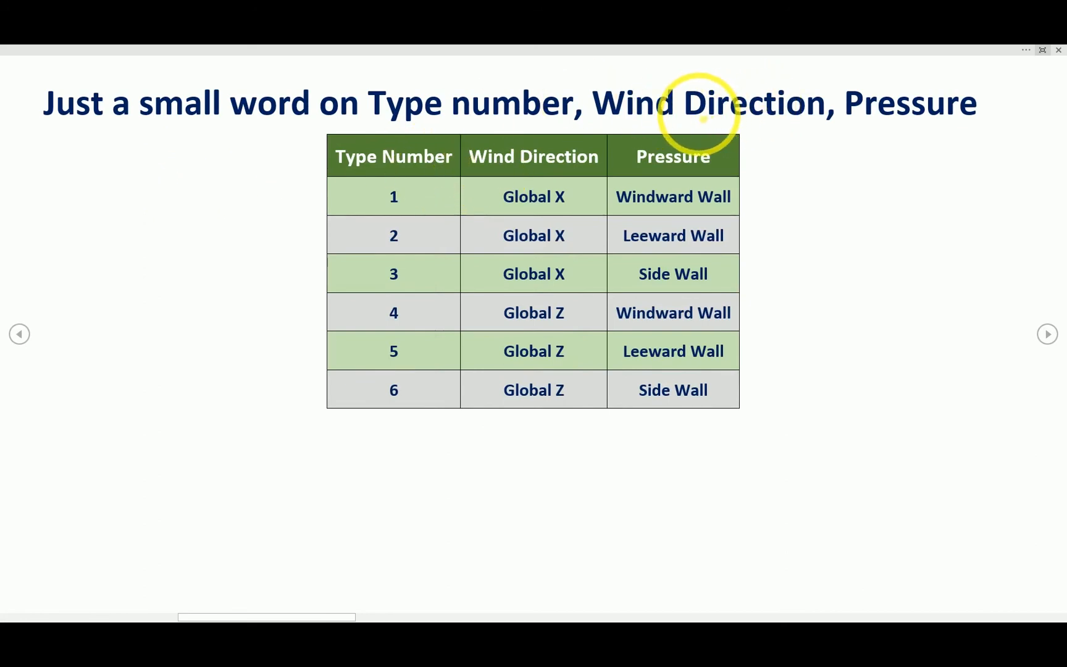
{"action": "key", "text": "F12"}
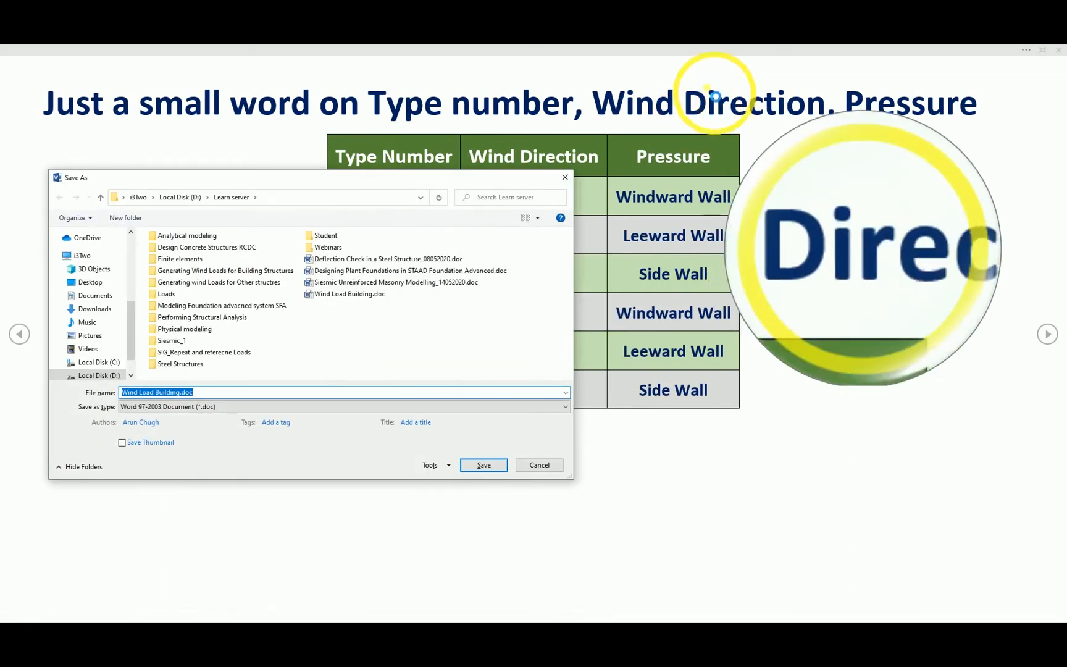
{"action": "key", "text": "Escape"}
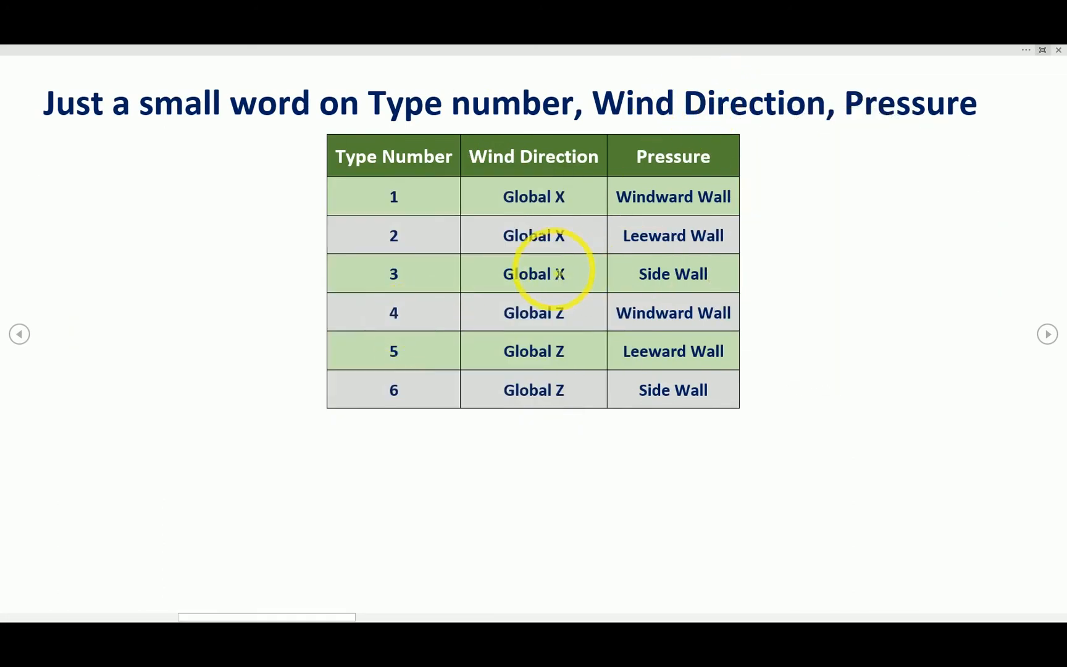
Switch back to STAAD.Pro and select all members of the low-side wall to examine it in the isometric view.
{"action": "key", "text": "alt+Tab"}
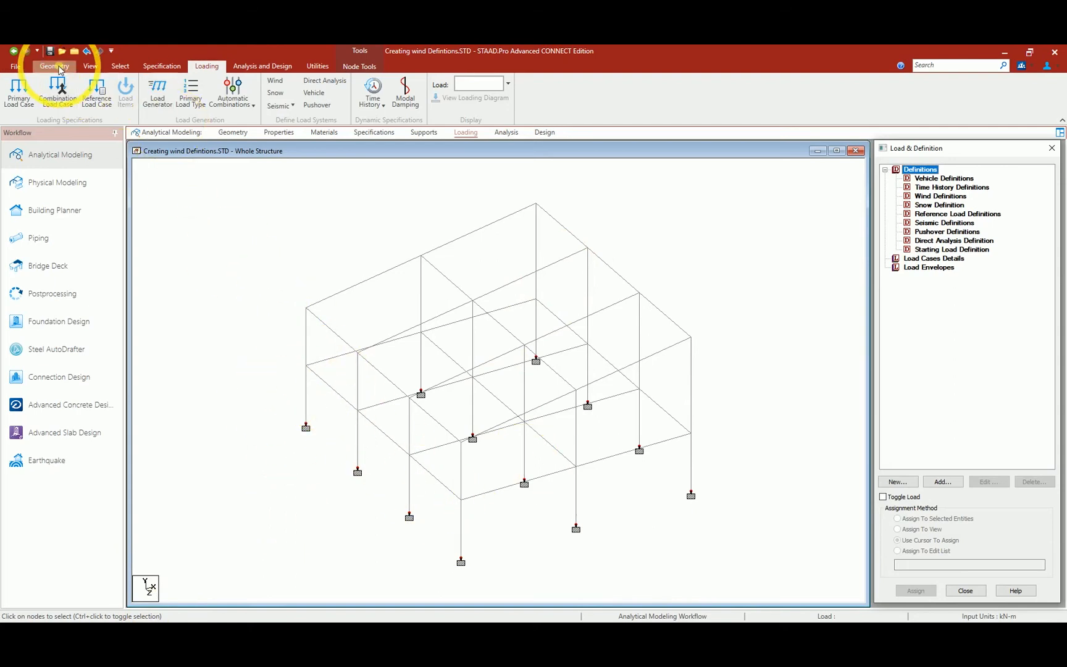
{"action": "left_click", "coordinate": [90, 66]}
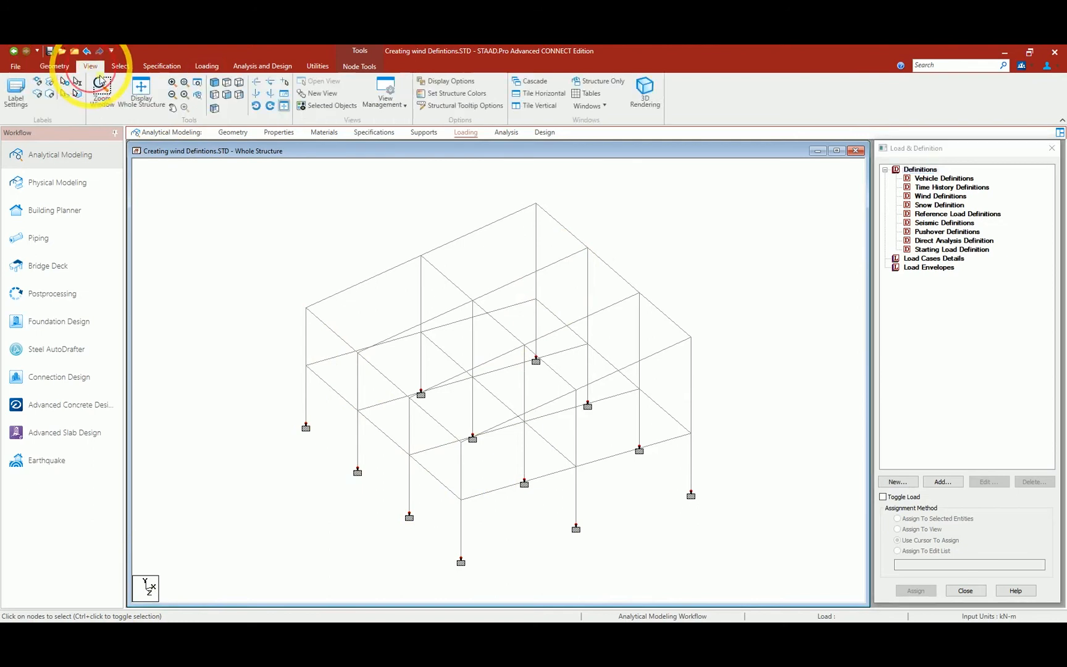
{"action": "left_click", "coordinate": [227, 96]}
{"action": "left_click_drag", "start_coordinate": [210, 250], "coordinate": [245, 584]}
{"action": "left_click", "coordinate": [215, 82]}
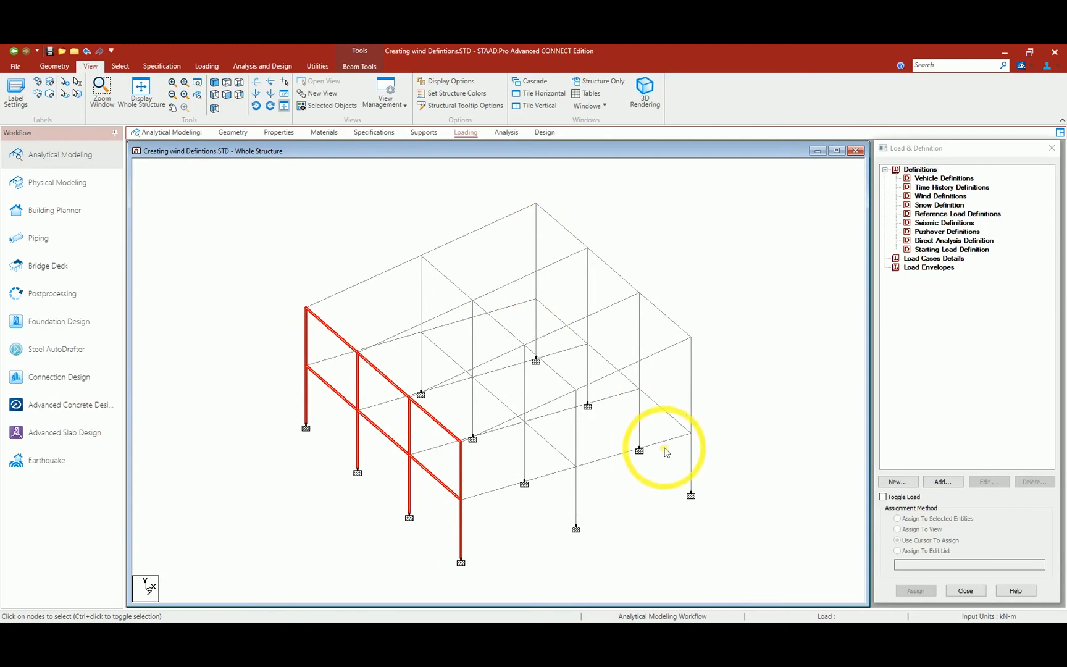
Select all members of the sloped end frame and examine it in the front, side and isometric views.
{"action": "left_click", "coordinate": [215, 95]}
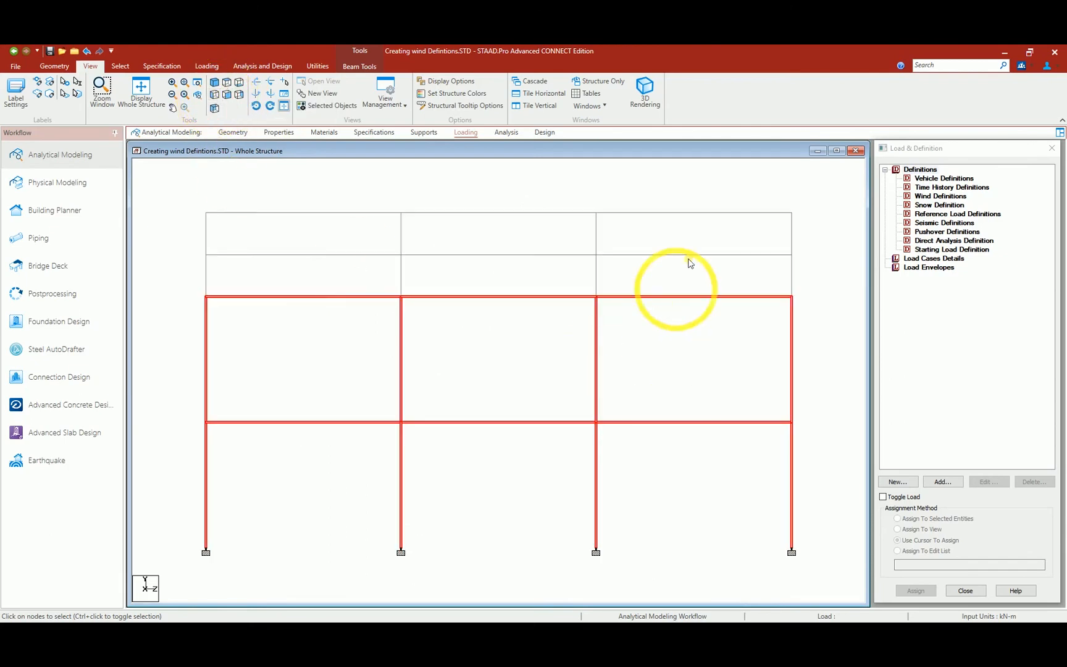
{"action": "left_click_drag", "start_coordinate": [767, 185], "coordinate": [821, 563]}
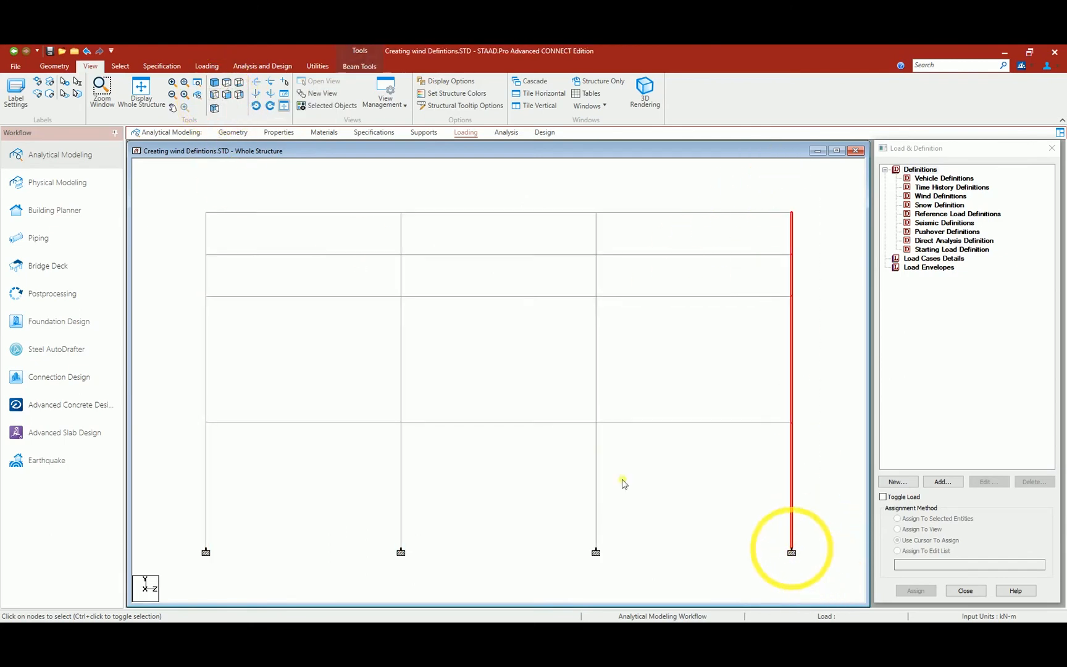
{"action": "left_click", "coordinate": [228, 97]}
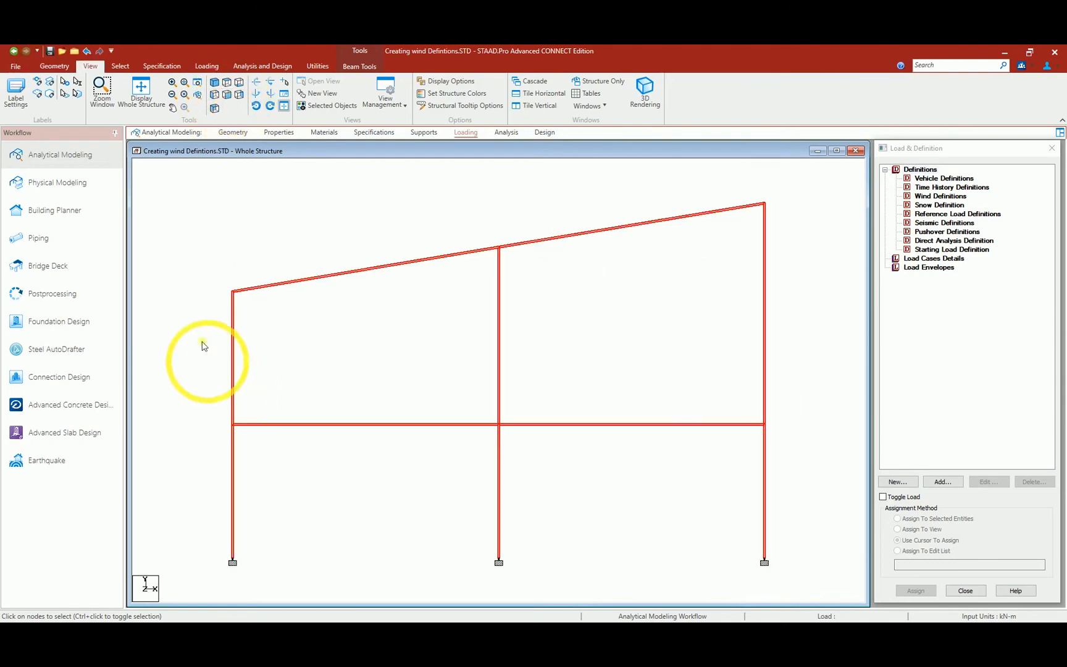
{"action": "left_click", "coordinate": [214, 82]}
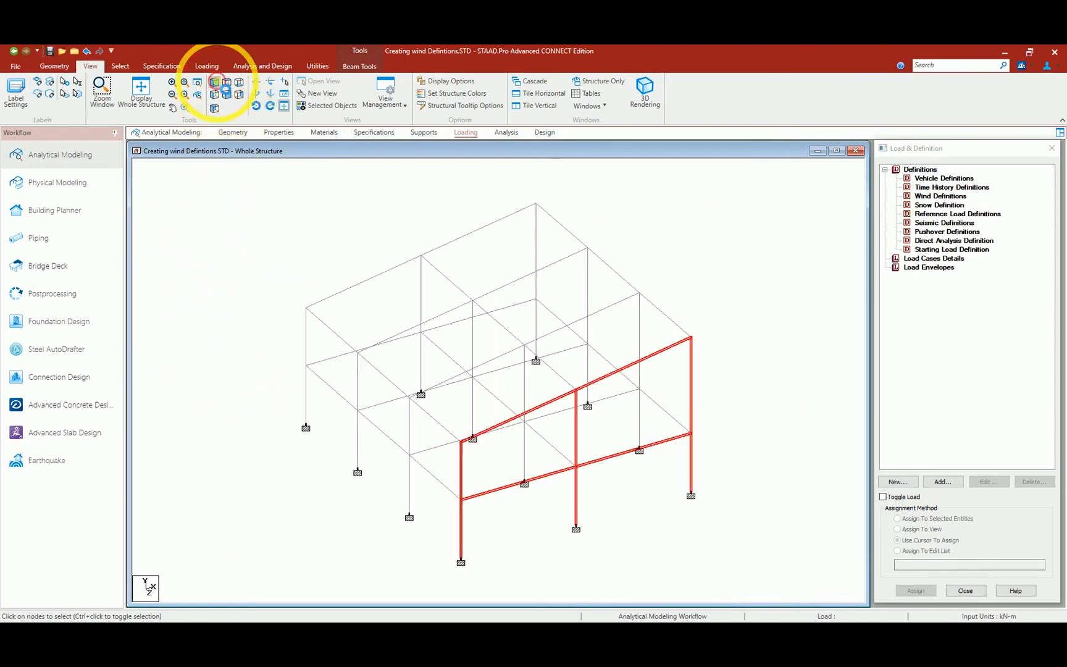
{"action": "left_click", "coordinate": [227, 95]}
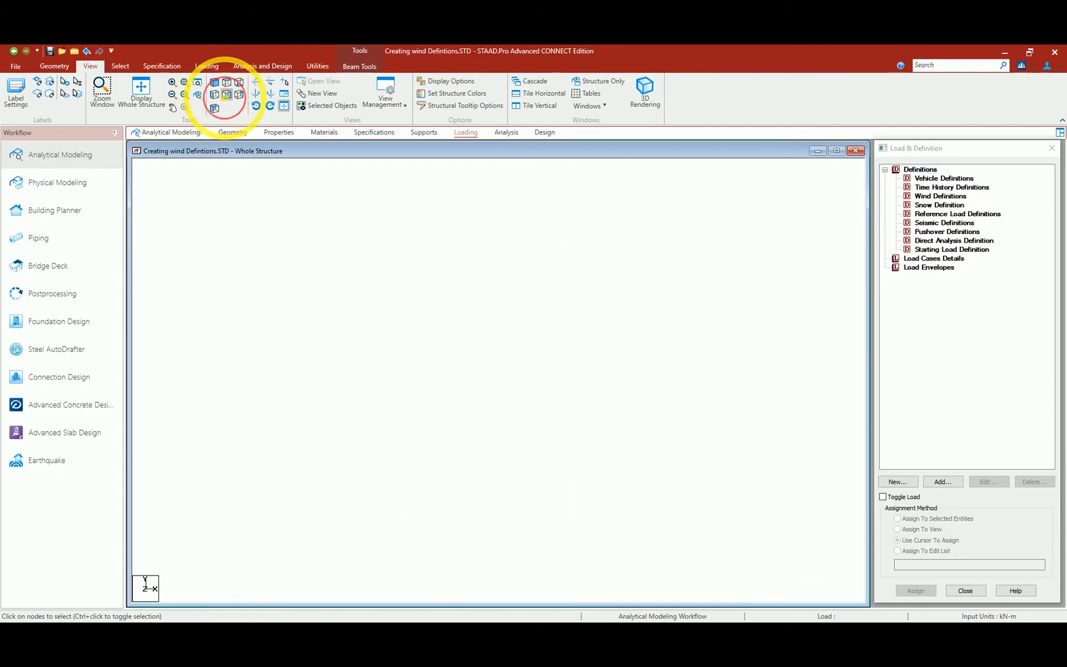
{"action": "left_click", "coordinate": [213, 96]}
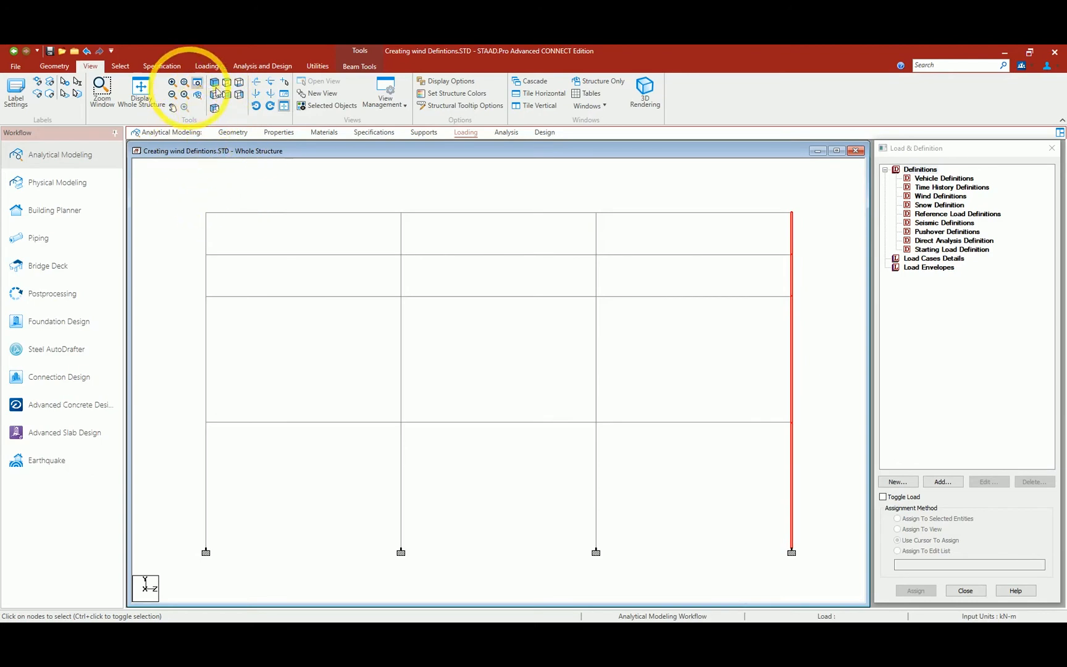
{"action": "left_click", "coordinate": [214, 108]}
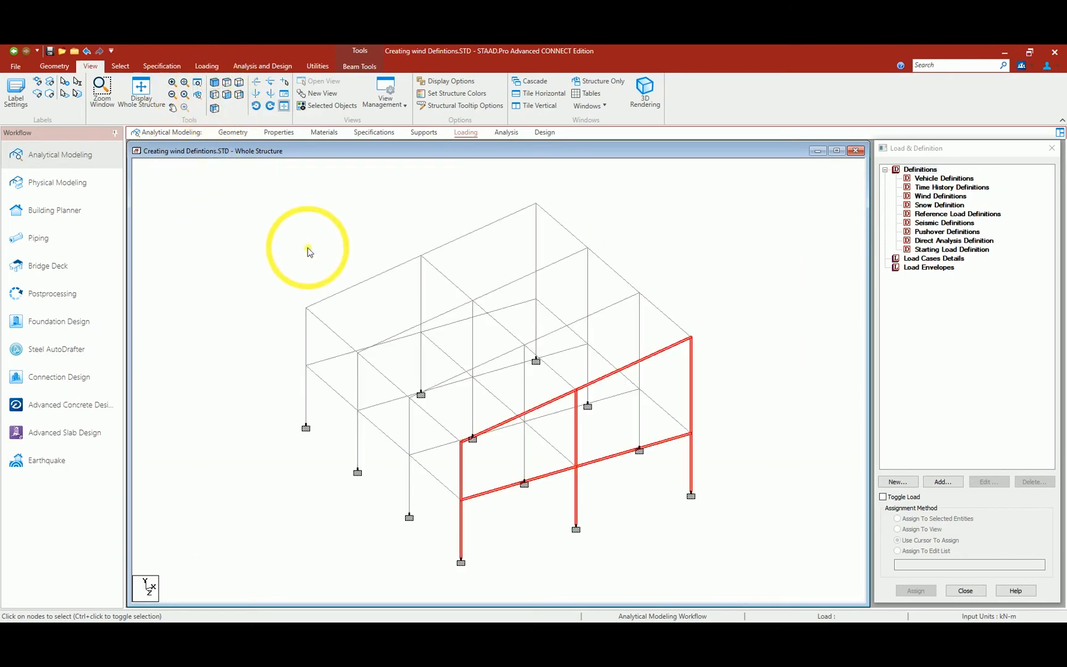
Switch to the Word document and outline the Global X rows 1 to 3 and the Global Z rows 4 to 6 with rectangles.
{"action": "key", "text": "alt+Tab"}
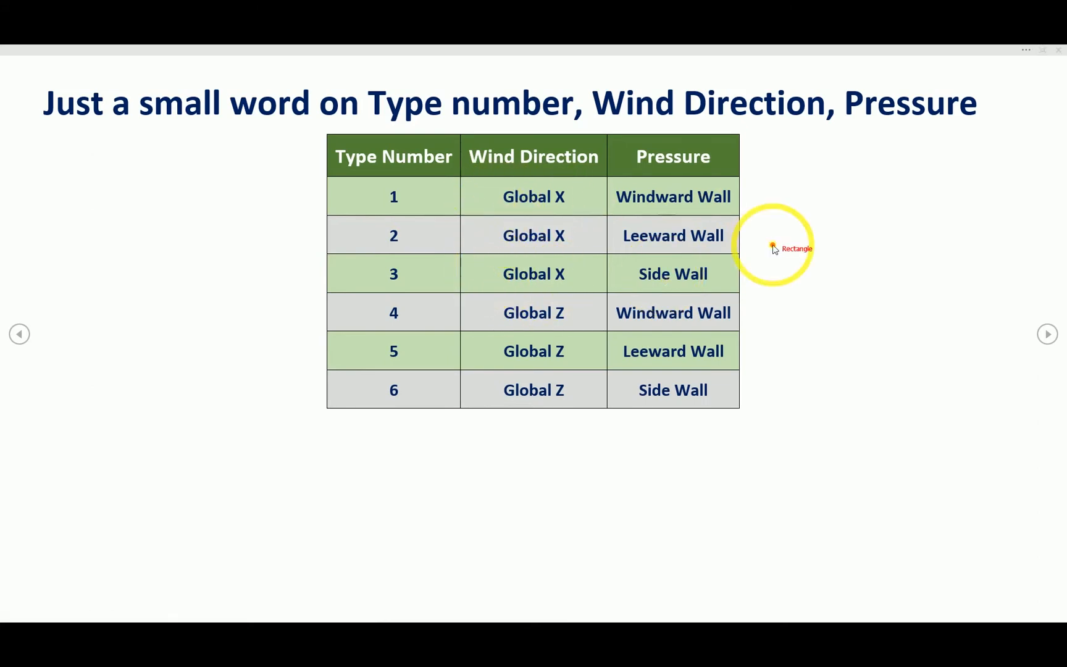
{"action": "left_click_drag", "start_coordinate": [309, 180], "coordinate": [770, 296]}
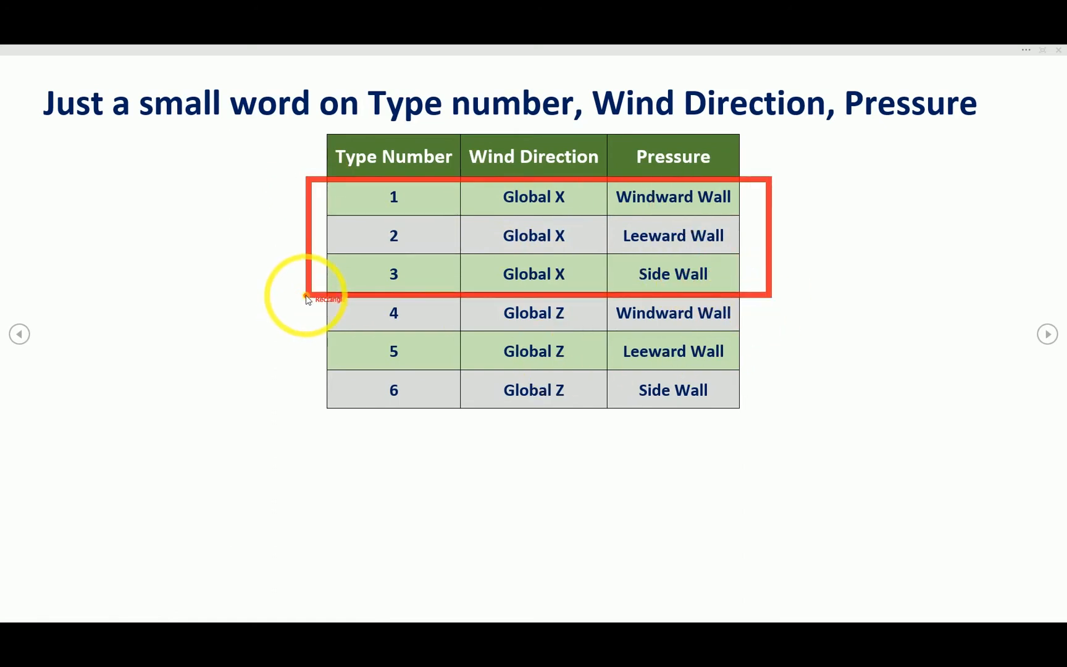
{"action": "mouse_move", "coordinate": [307, 298]}
{"action": "left_mouse_down"}
{"action": "mouse_move", "coordinate": [738, 400]}
{"action": "mouse_move", "coordinate": [771, 420]}
{"action": "left_mouse_up"}
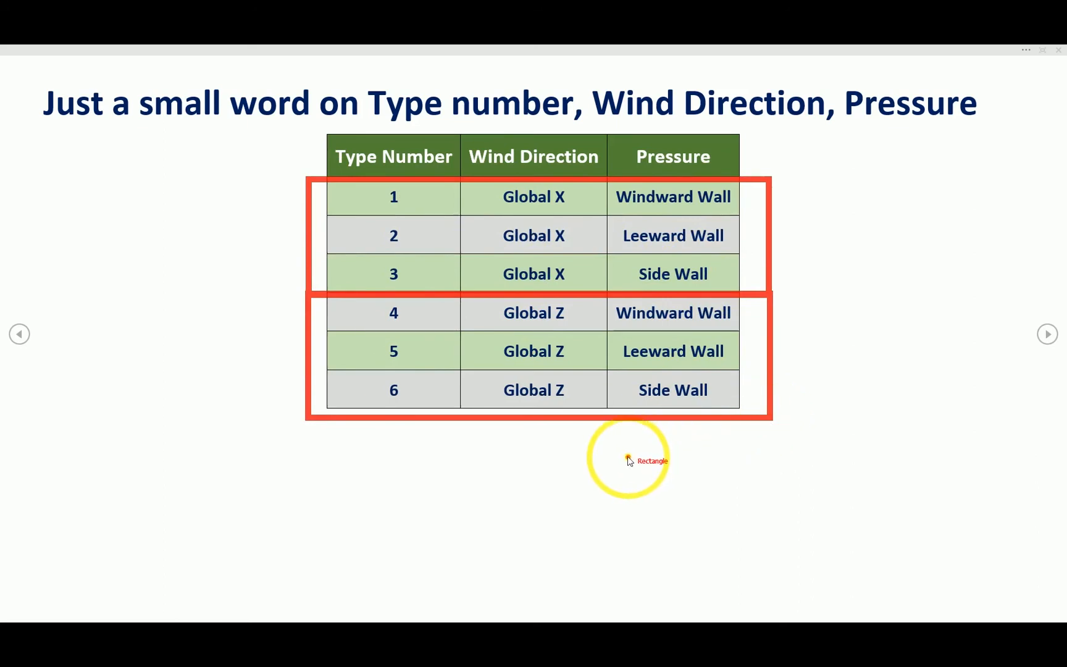
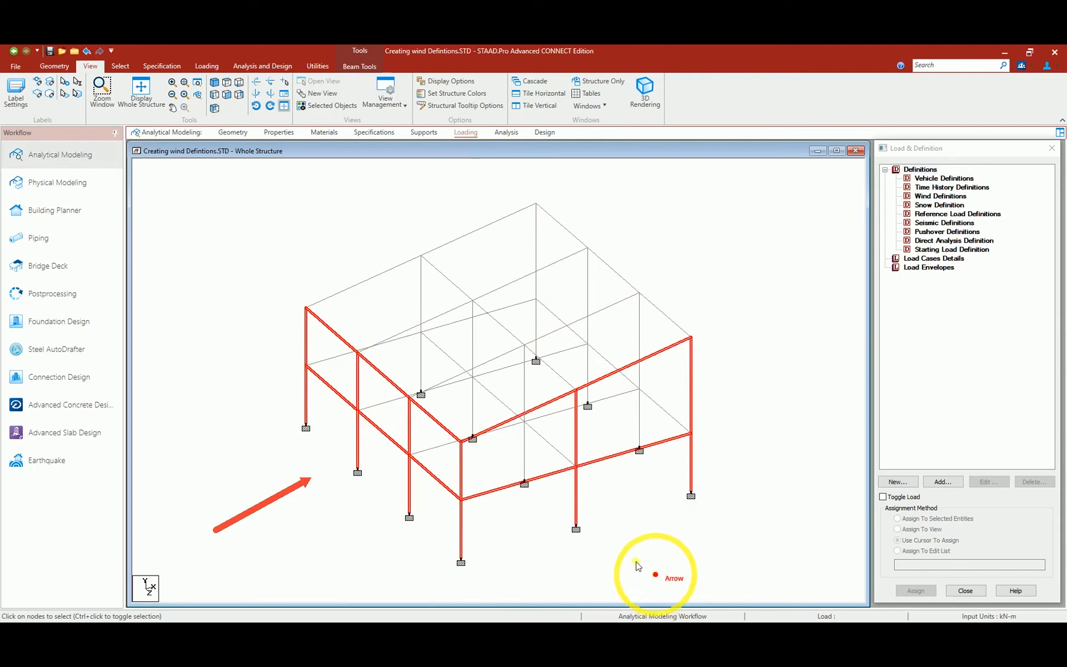
Mark the wind direction on the sloped end frame with an arrow and clear the member selection.
{"action": "left_click", "coordinate": [633, 563]}
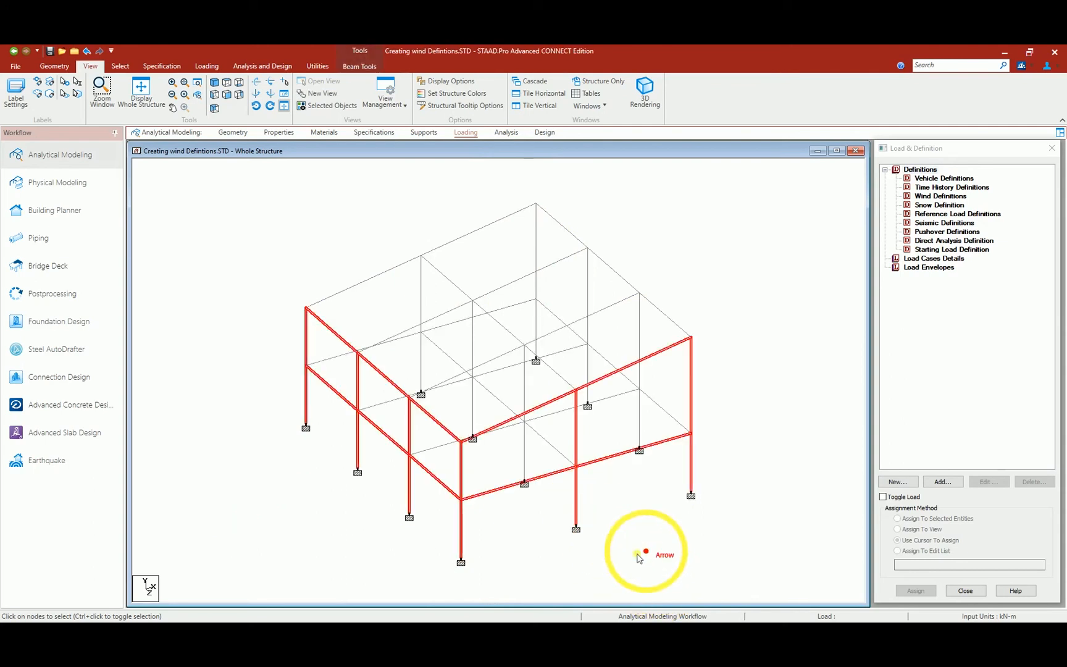
{"action": "left_click_drag", "start_coordinate": [651, 573], "coordinate": [605, 514]}
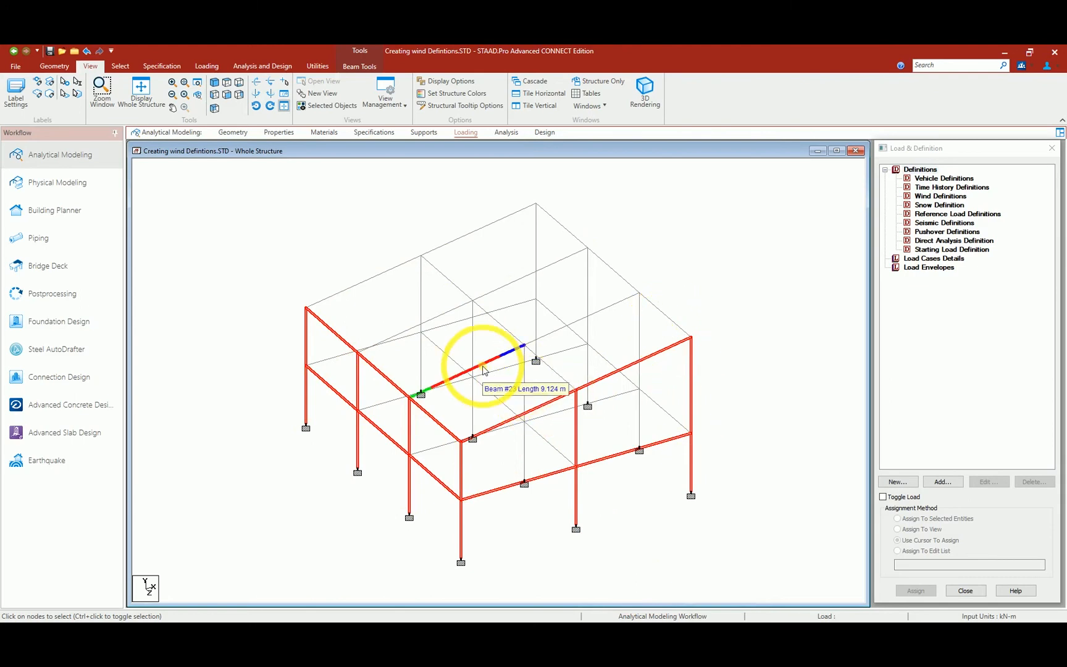
{"action": "left_click", "coordinate": [267, 425]}
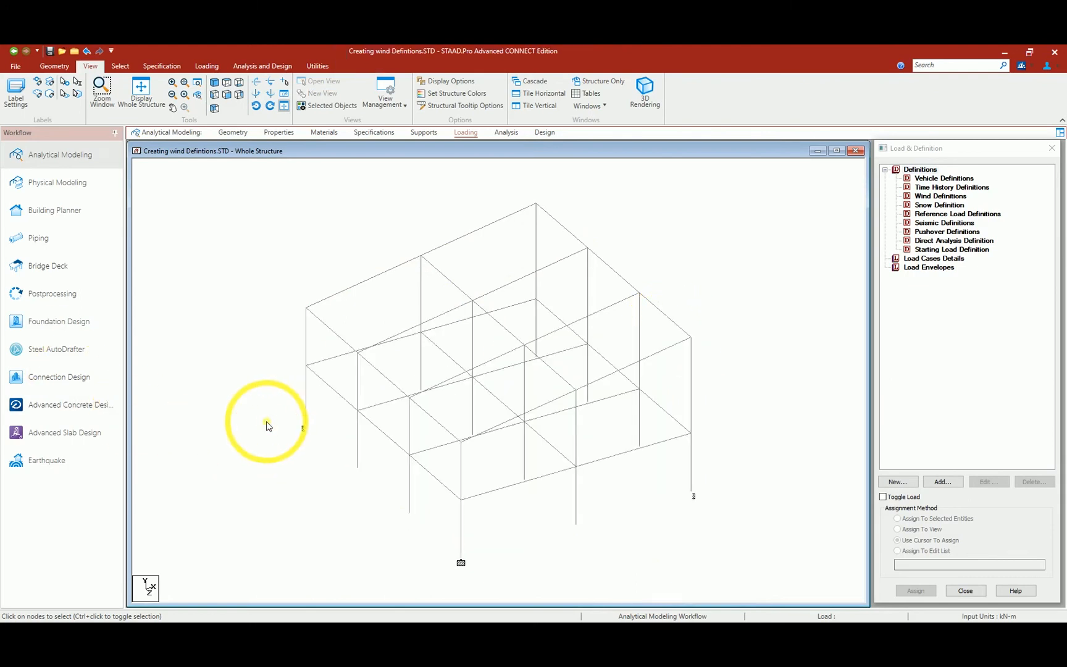
Reopen the load definitions, expand the Definitions group and select Load Cases Details.
{"action": "left_click", "coordinate": [226, 133]}
{"action": "left_click", "coordinate": [466, 132]}
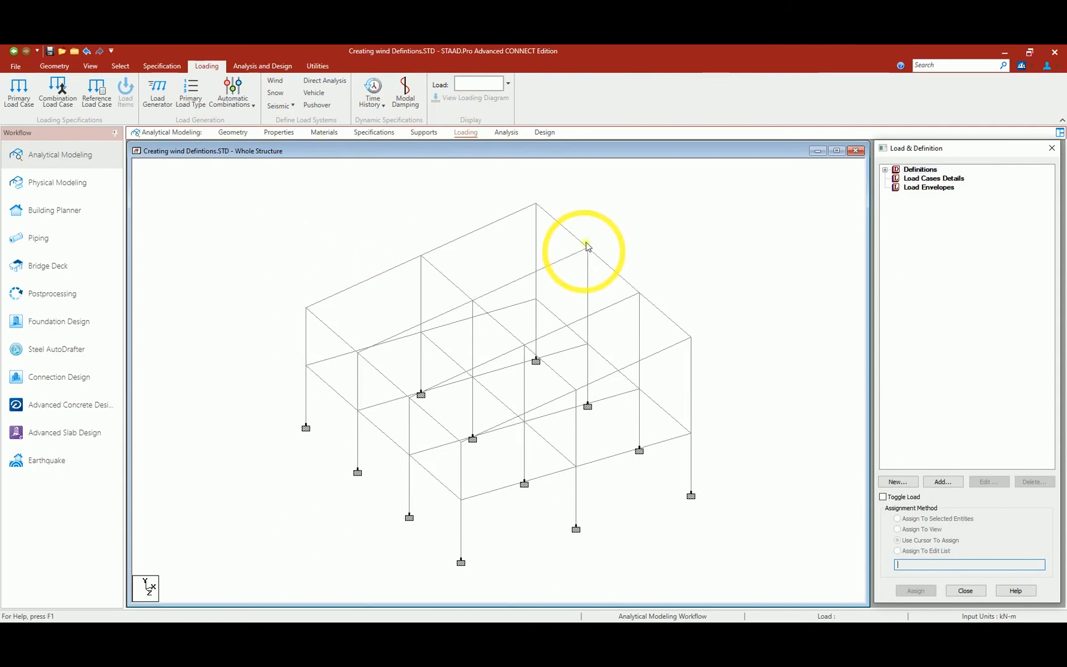
{"action": "left_click", "coordinate": [886, 170]}
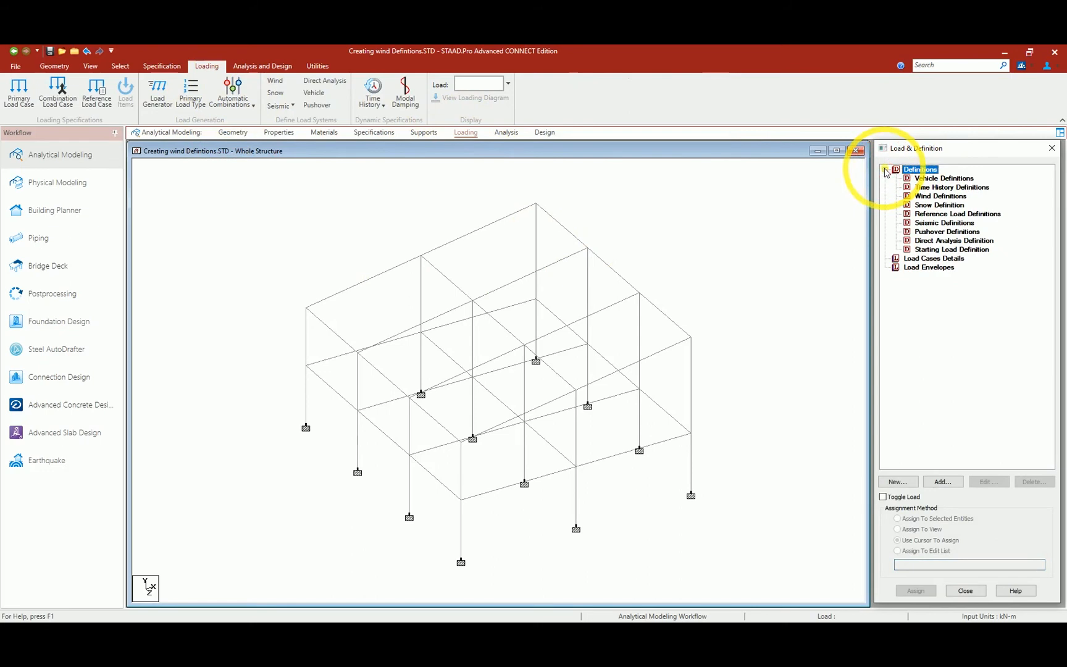
{"action": "left_click", "coordinate": [904, 259]}
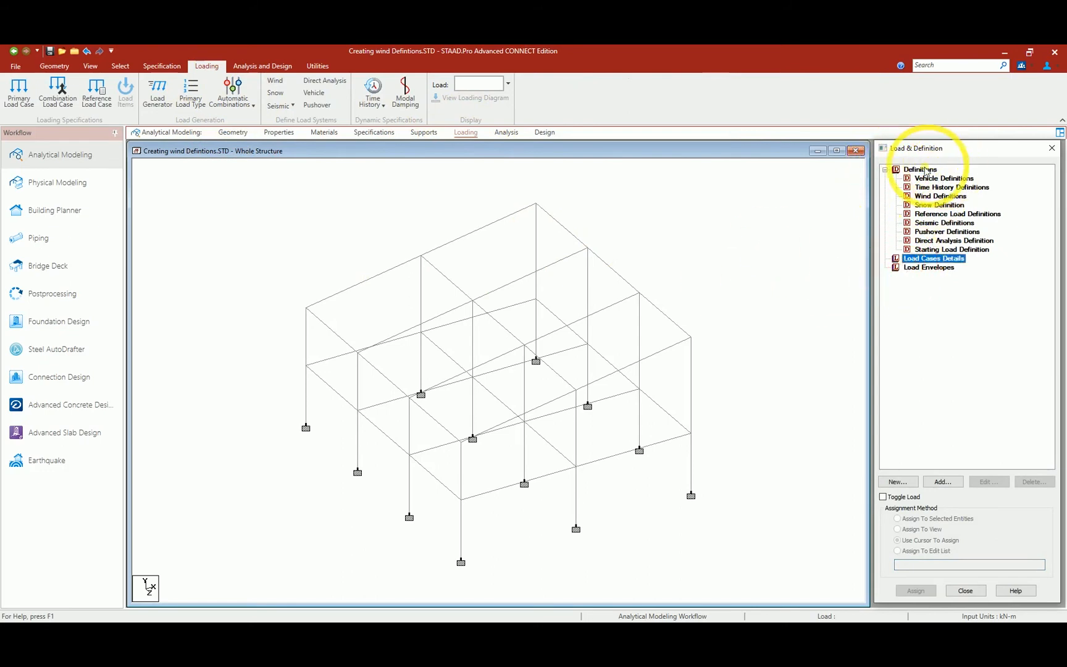
Select Wind Definitions and outline the Define Load Systems commands with a rectangle.
{"action": "left_click", "coordinate": [940, 195]}
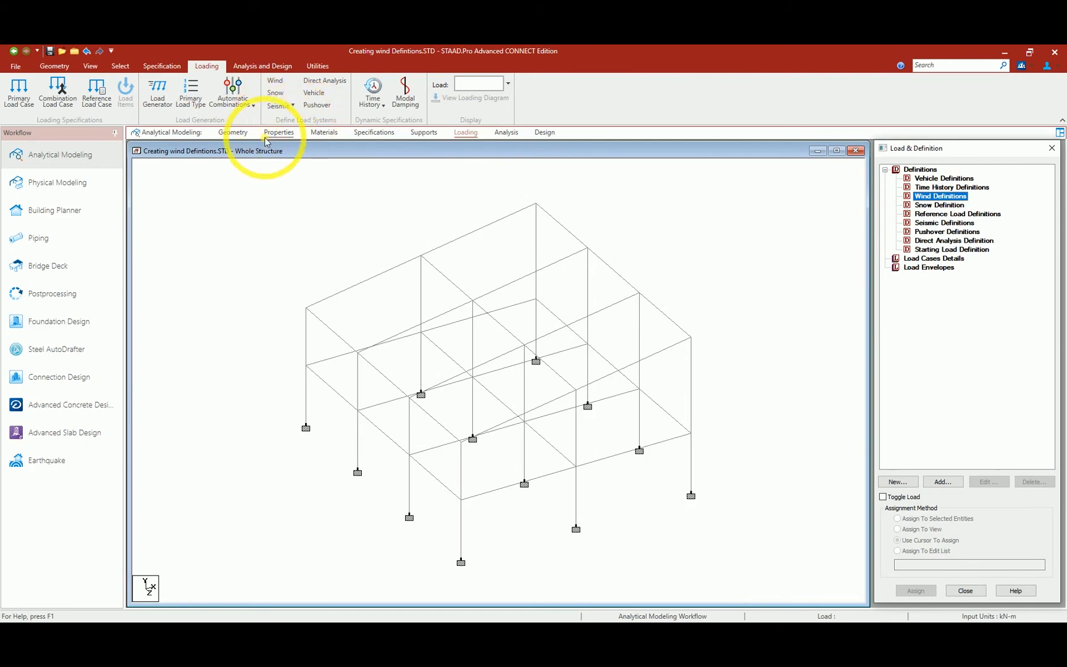
{"action": "left_click", "coordinate": [262, 74]}
{"action": "left_click_drag", "start_coordinate": [262, 76], "coordinate": [353, 132]}
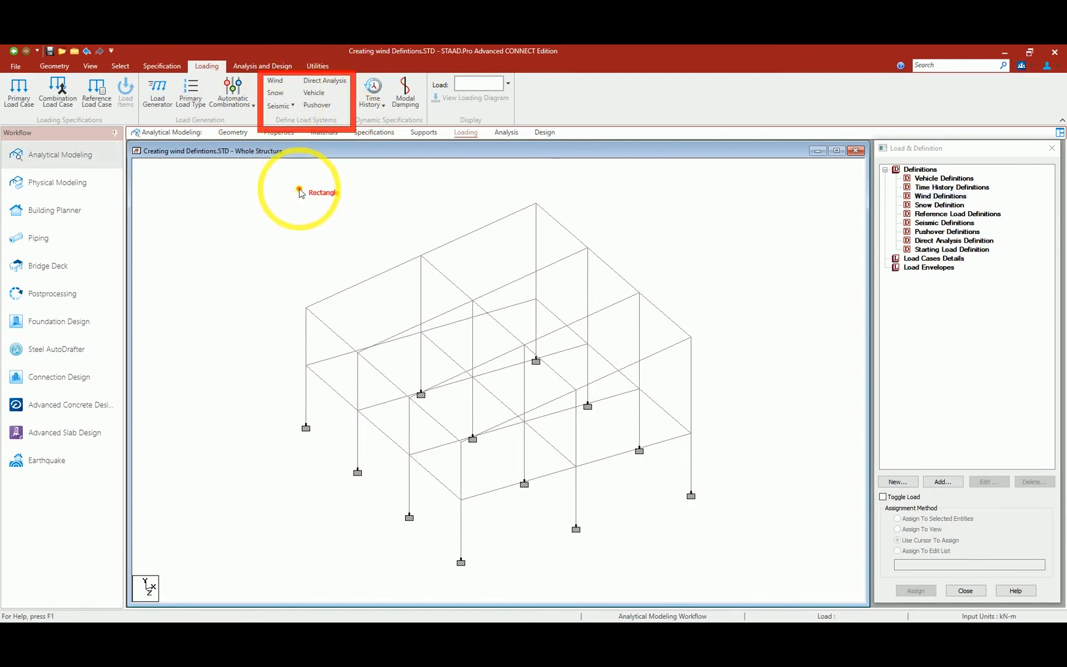
Add wind type definitions 1 to 3 with the comments Windward X, Leeward X and Sidewall X.
{"action": "left_click", "coordinate": [274, 81]}
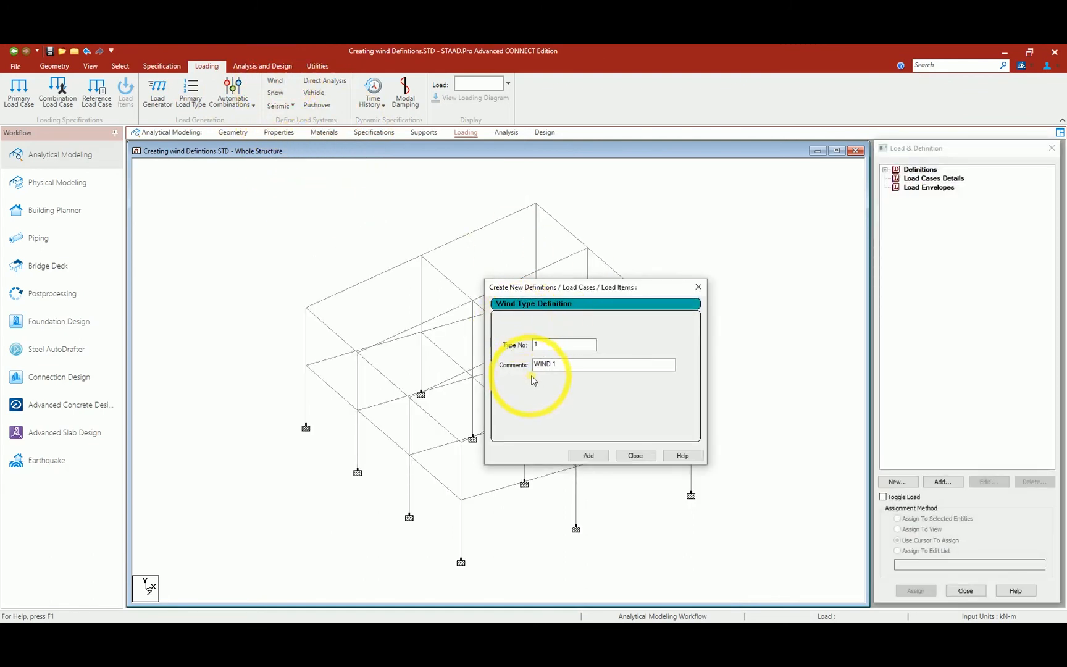
{"action": "left_click_drag", "start_coordinate": [570, 364], "coordinate": [506, 370]}
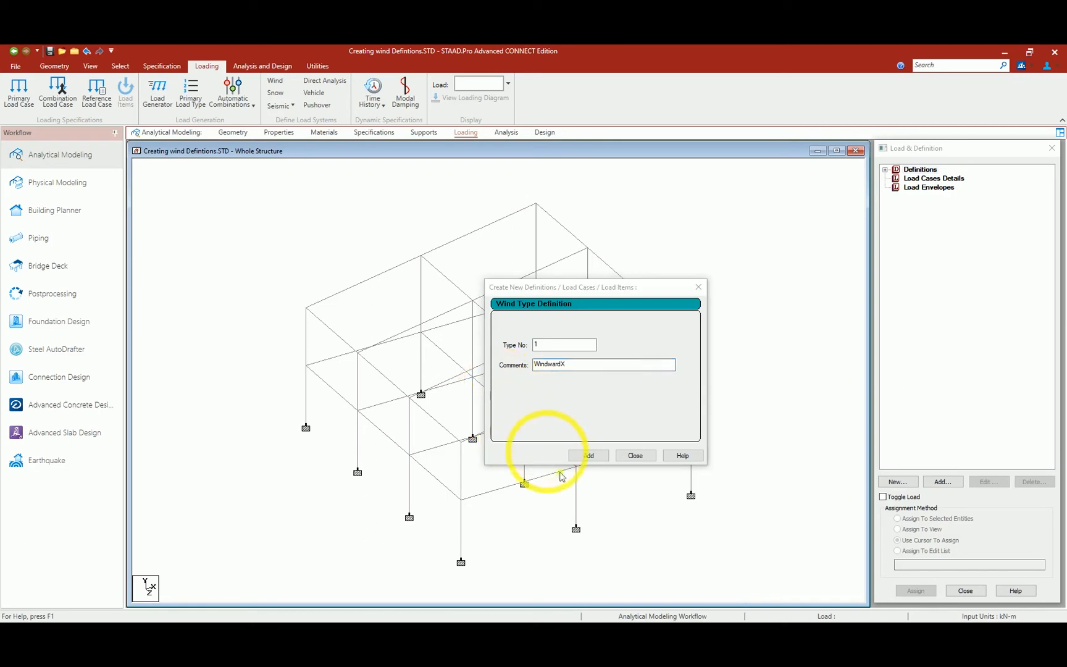
{"action": "left_click", "coordinate": [590, 456]}
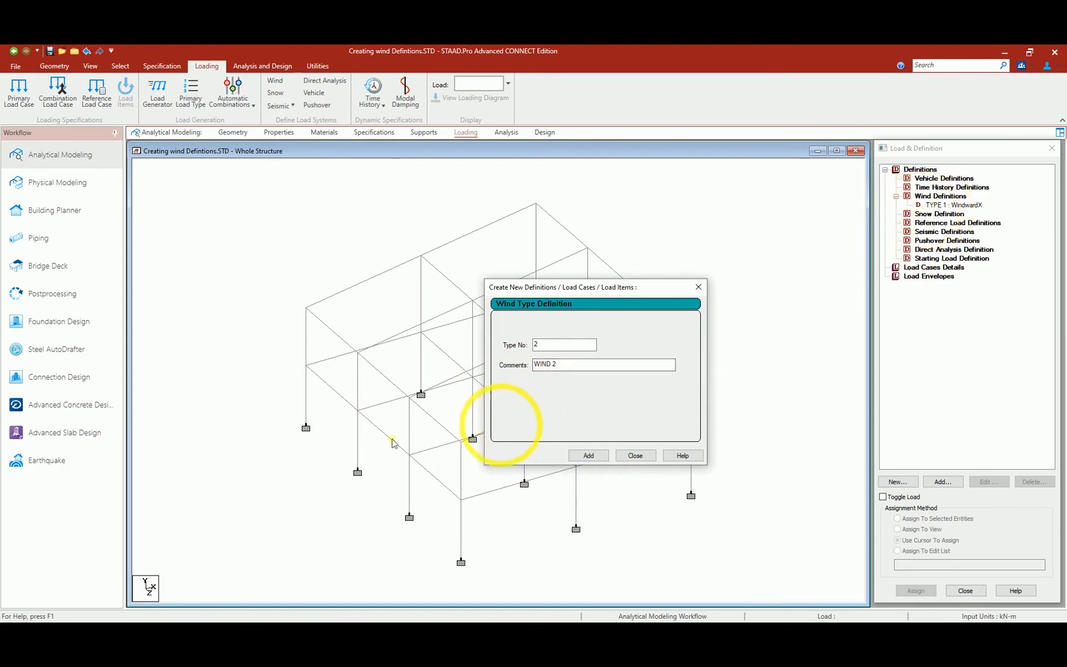
{"action": "double_click", "coordinate": [567, 363]}
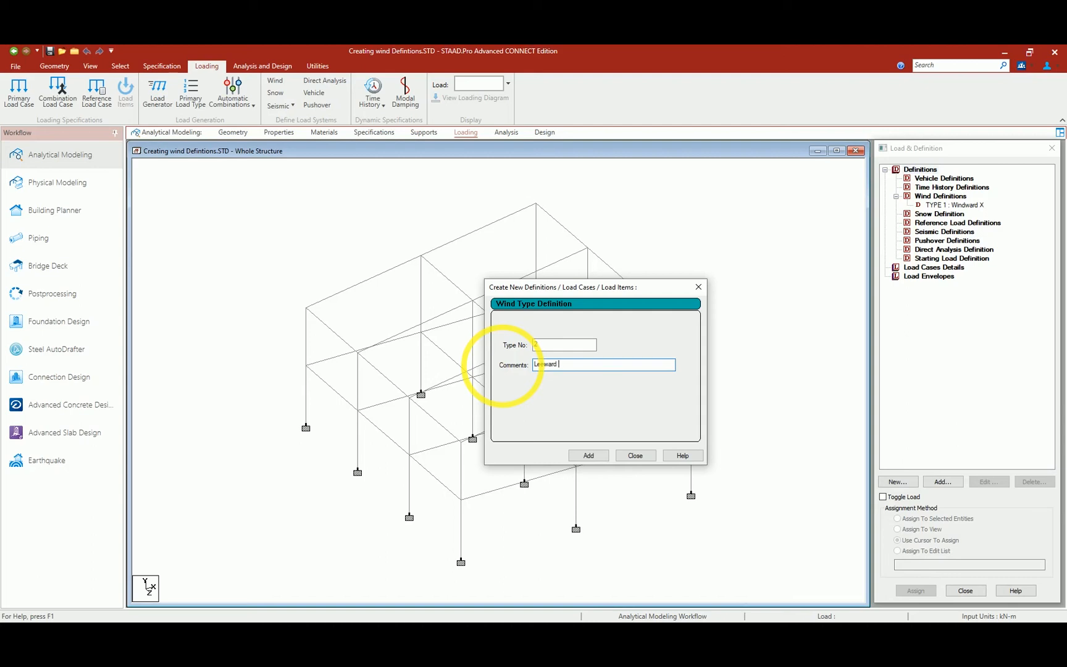
{"action": "left_click", "coordinate": [588, 455]}
{"action": "double_click", "coordinate": [574, 367]}
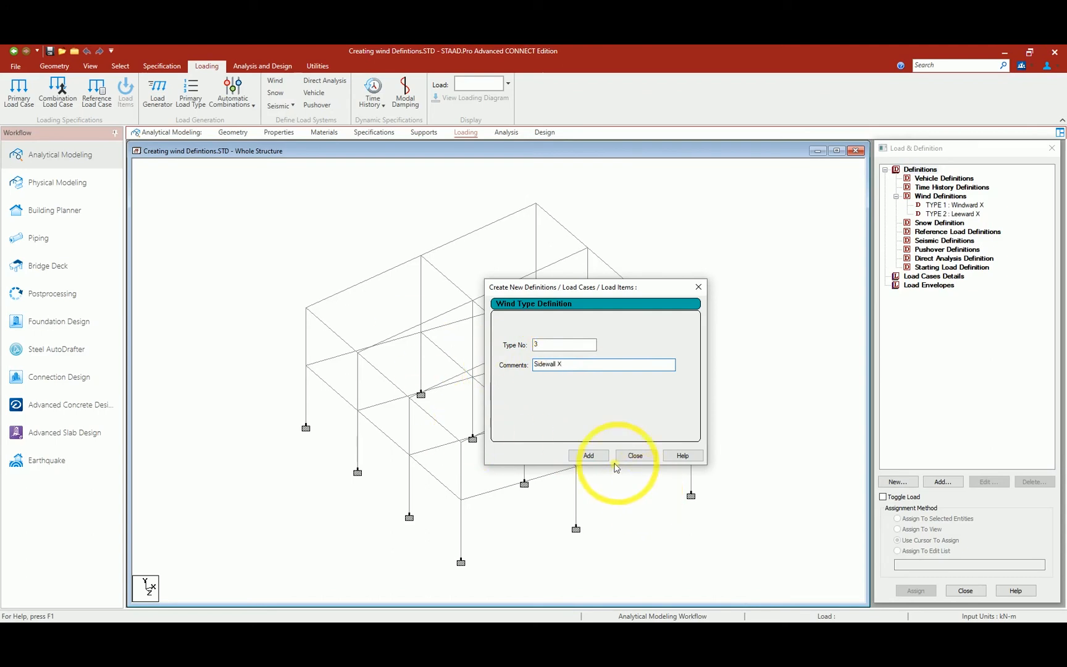
{"action": "left_click", "coordinate": [589, 455]}
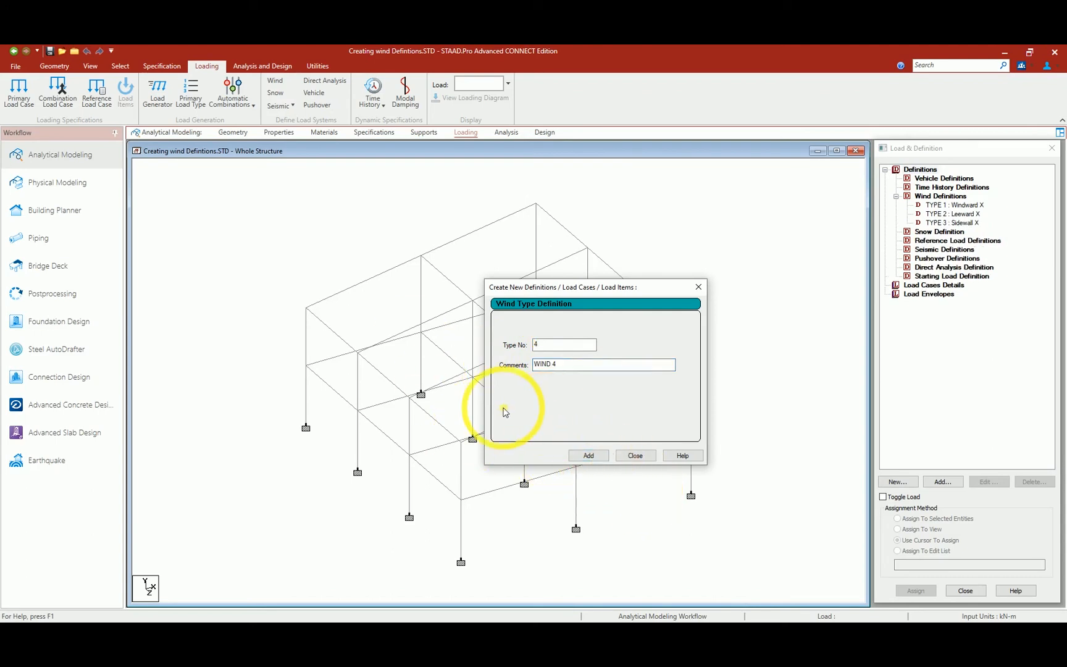
Add wind type definitions 4 to 6 with the comments Windward Z, Leeward Z and Sidewall Z, and finish adding types.
{"action": "left_click_drag", "start_coordinate": [573, 364], "coordinate": [462, 371]}
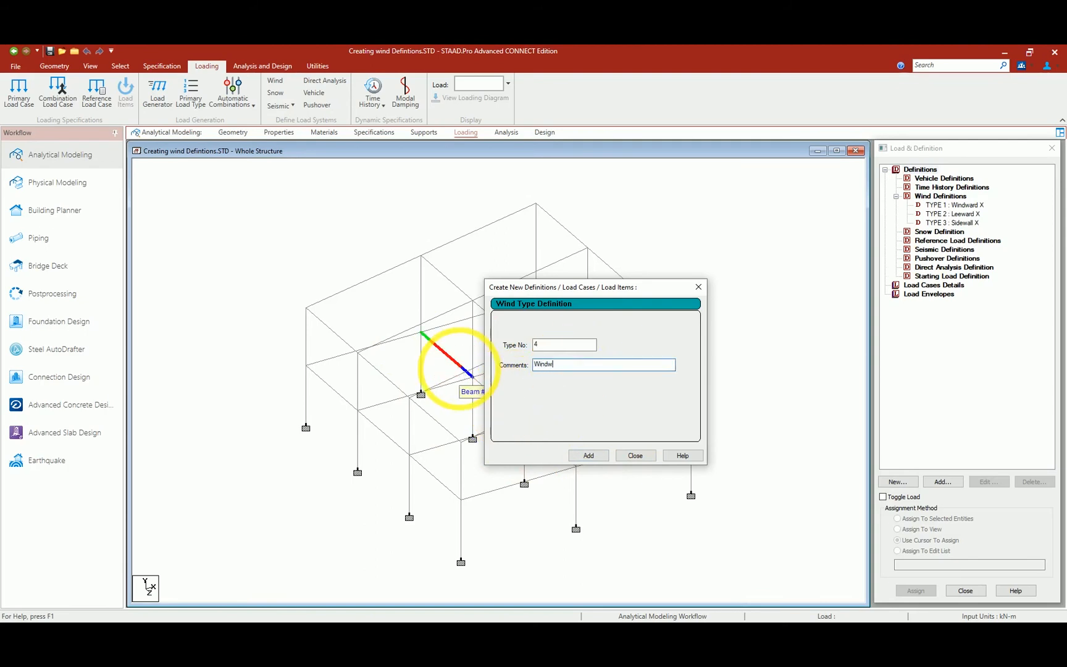
{"action": "type", "text": "Windward Z"}
{"action": "left_click", "coordinate": [589, 455]}
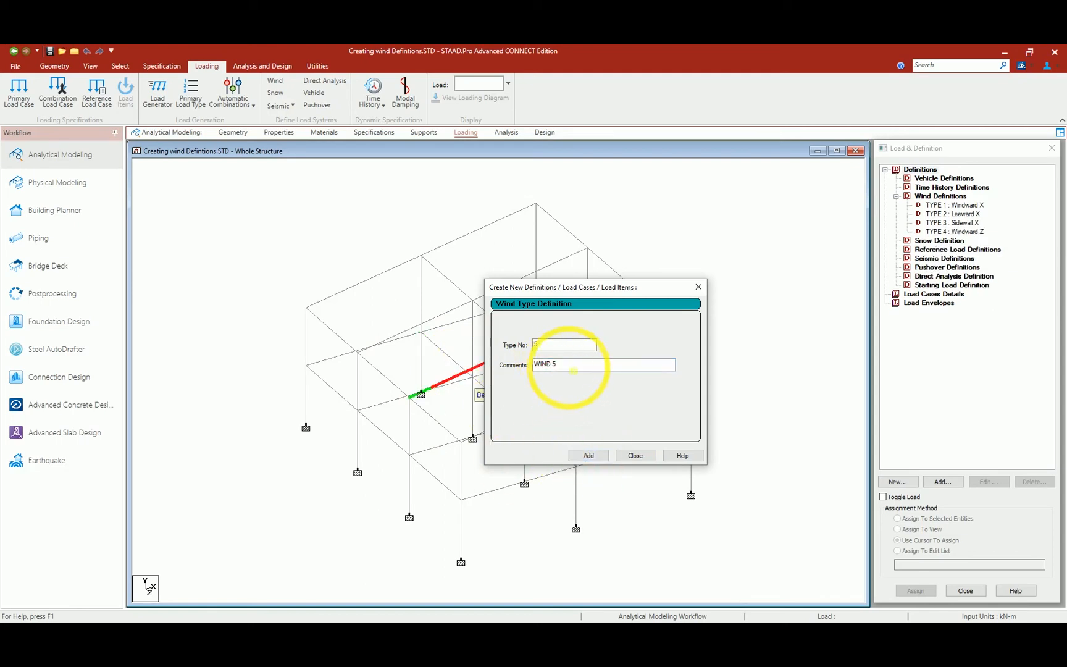
{"action": "left_click_drag", "start_coordinate": [573, 370], "coordinate": [468, 369]}
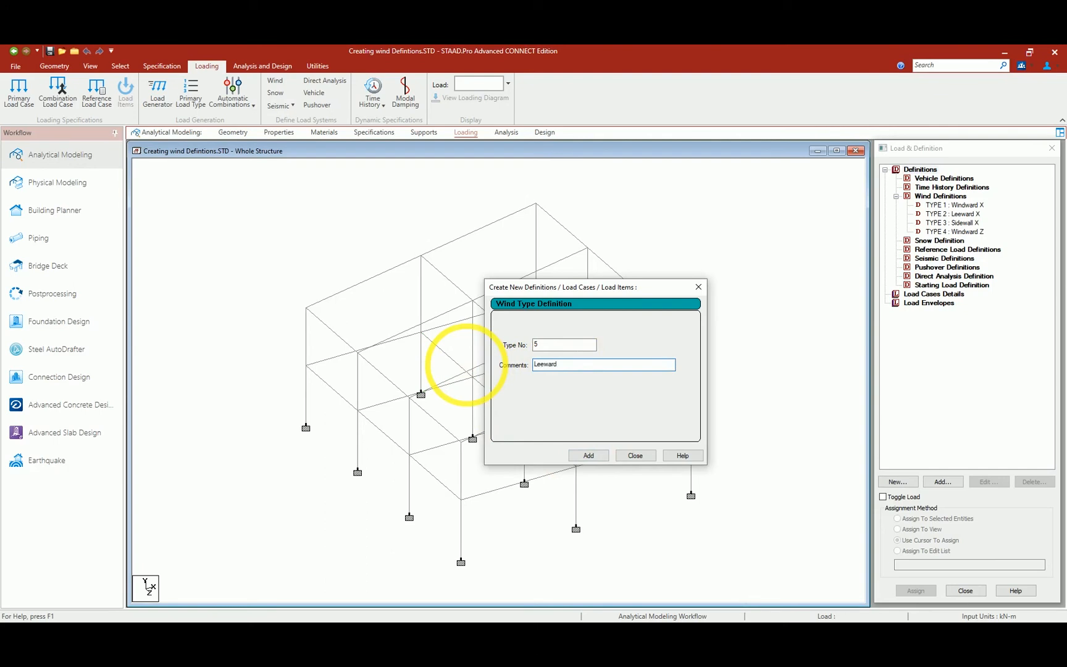
{"action": "left_click", "coordinate": [589, 456]}
{"action": "left_click_drag", "start_coordinate": [565, 369], "coordinate": [453, 367]}
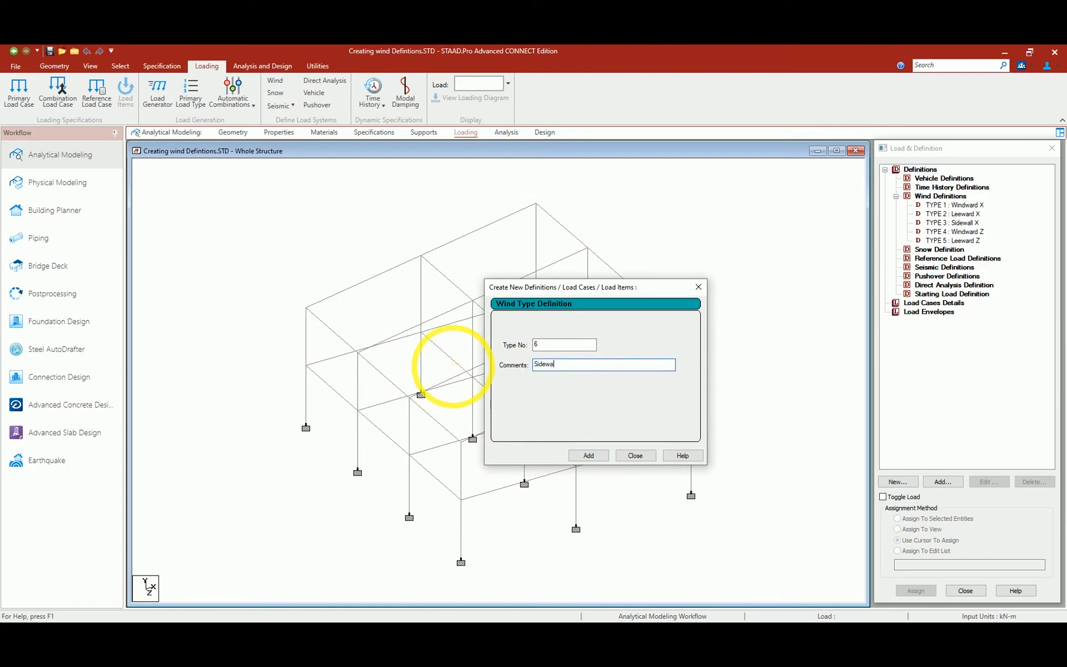
{"action": "type", "text": "SidewallZ"}
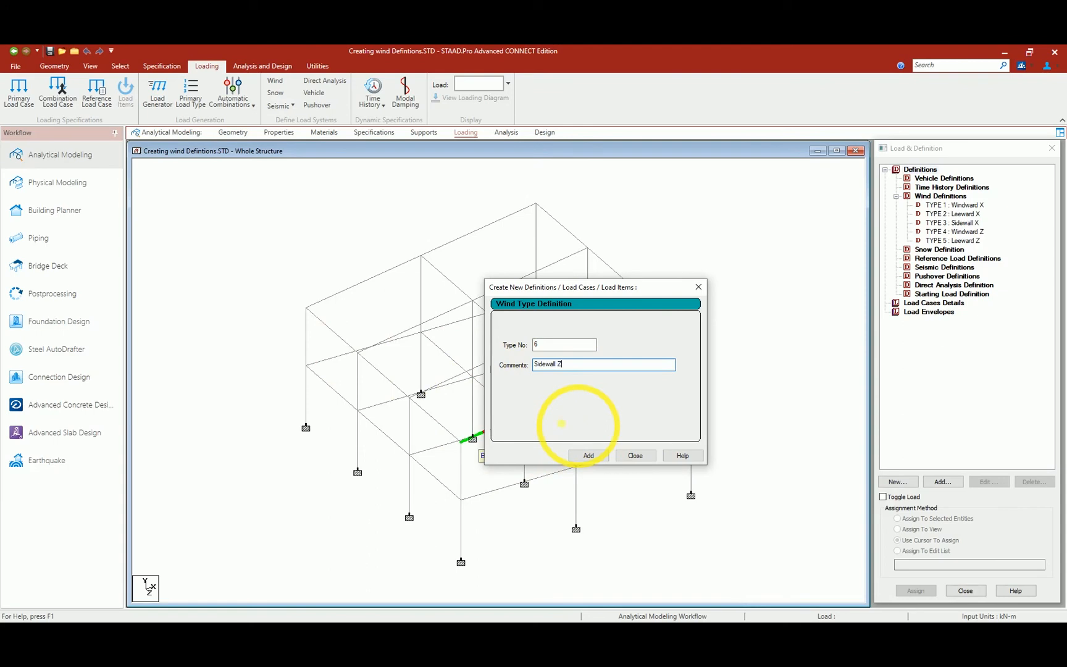
{"action": "left_click", "coordinate": [579, 457]}
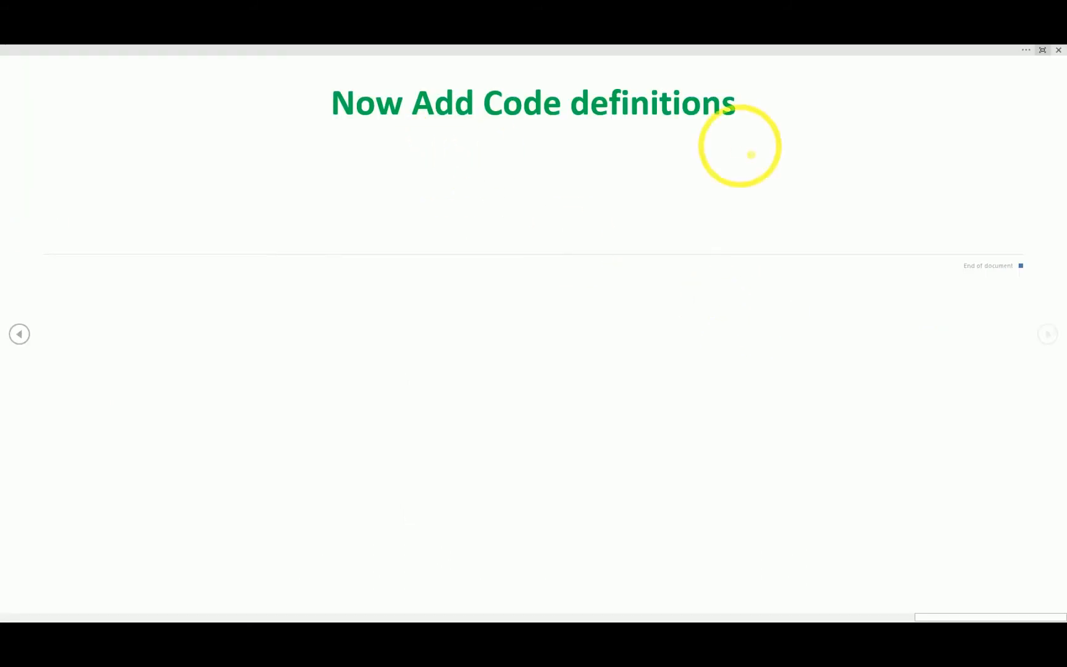
{"action": "key", "text": "alt+Tab"}
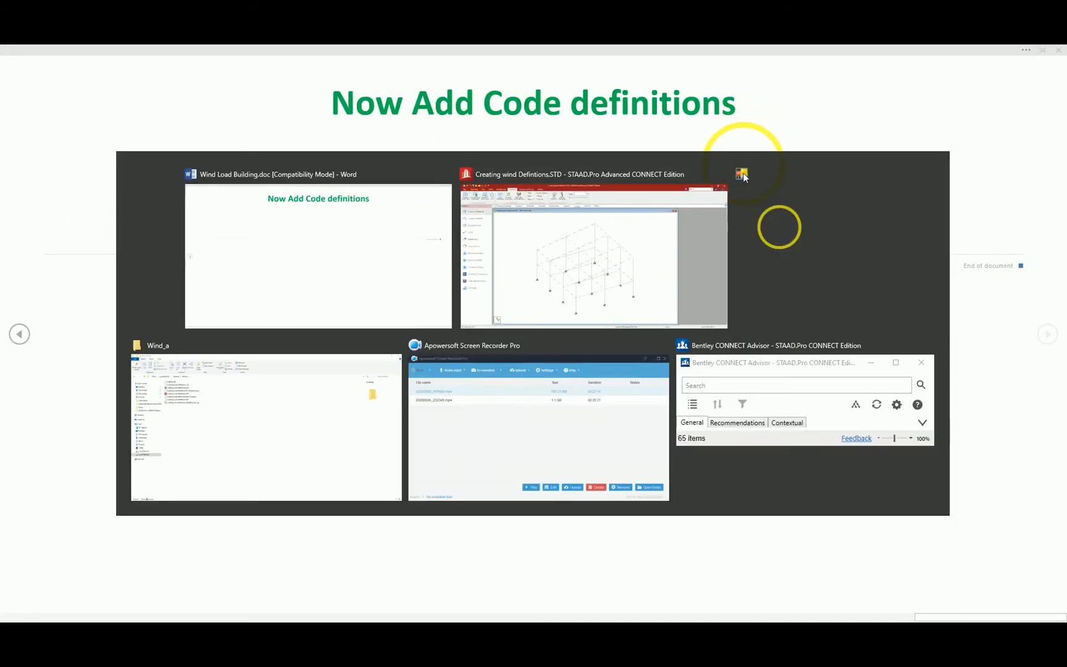
{"action": "left_click", "coordinate": [629, 451]}
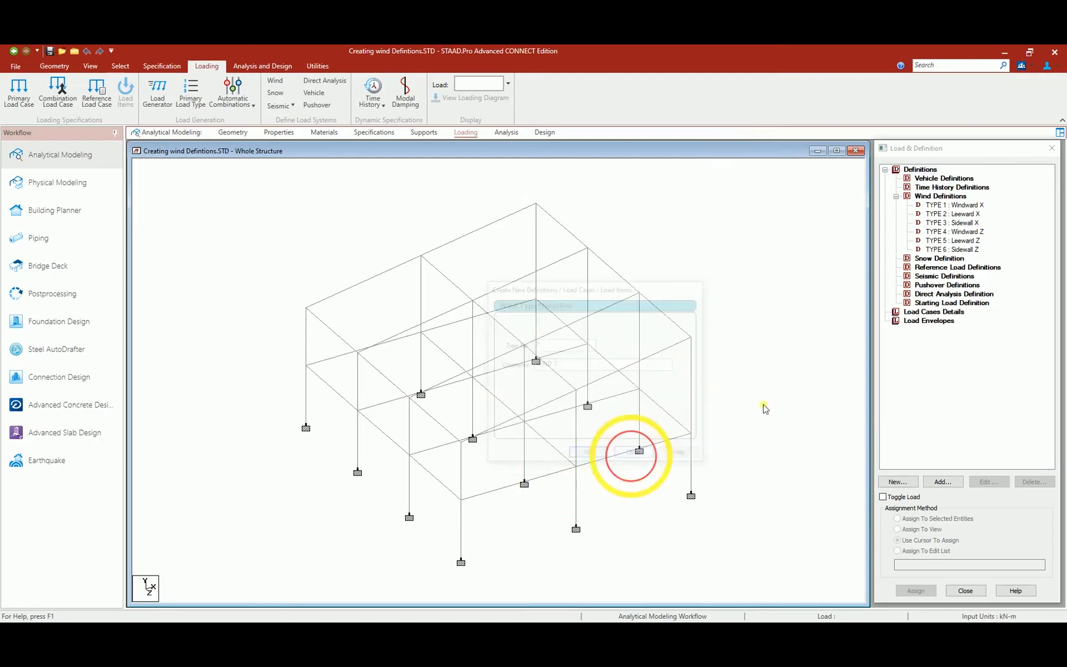
Start adding intensity data to the Windward X type and outline the intensity table, ASCE-7 calculation and type selection with rectangles.
{"action": "left_click", "coordinate": [940, 205]}
{"action": "left_click", "coordinate": [943, 482]}
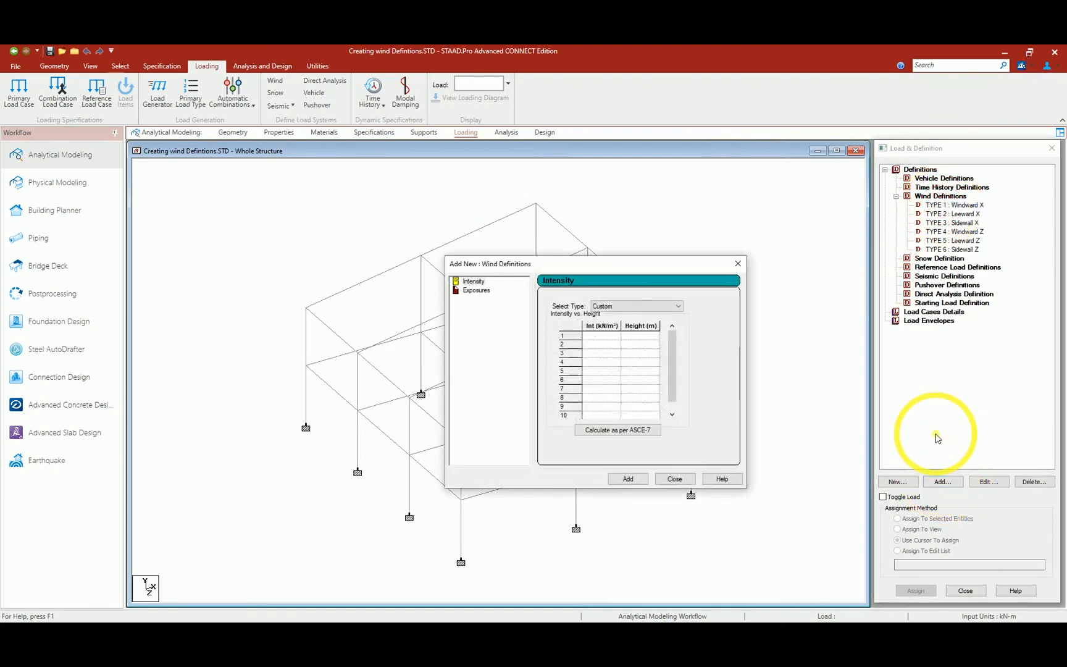
{"action": "mouse_move", "coordinate": [537, 319]}
{"action": "left_mouse_down"}
{"action": "mouse_move", "coordinate": [657, 383]}
{"action": "mouse_move", "coordinate": [714, 446]}
{"action": "left_mouse_up"}
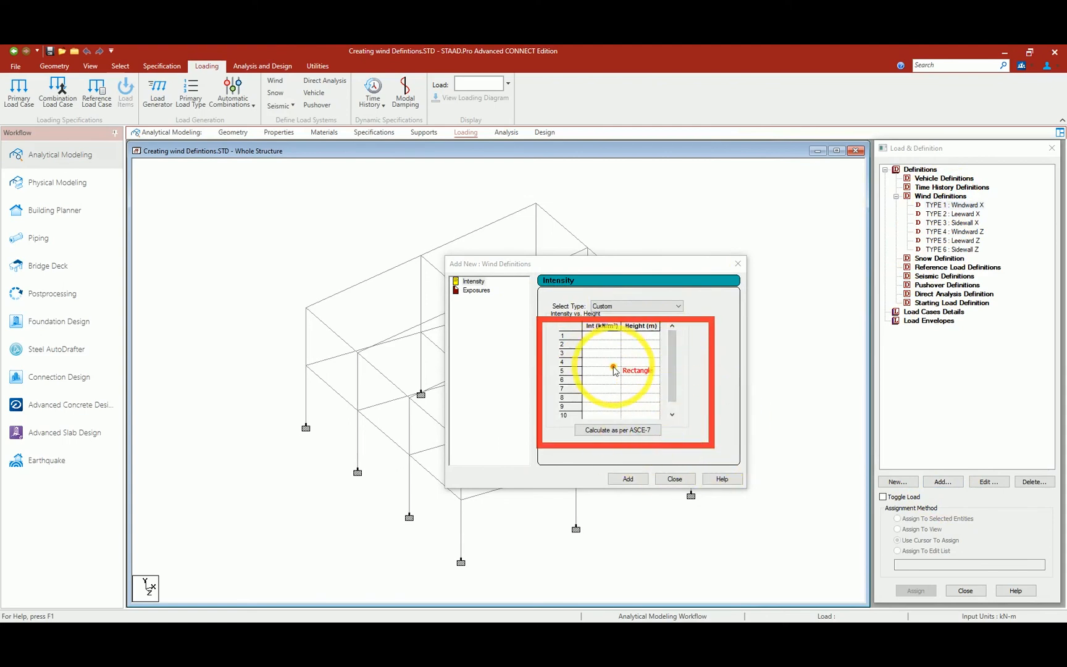
{"action": "key", "text": "Escape"}
{"action": "key", "text": "ctrl+shift+d"}
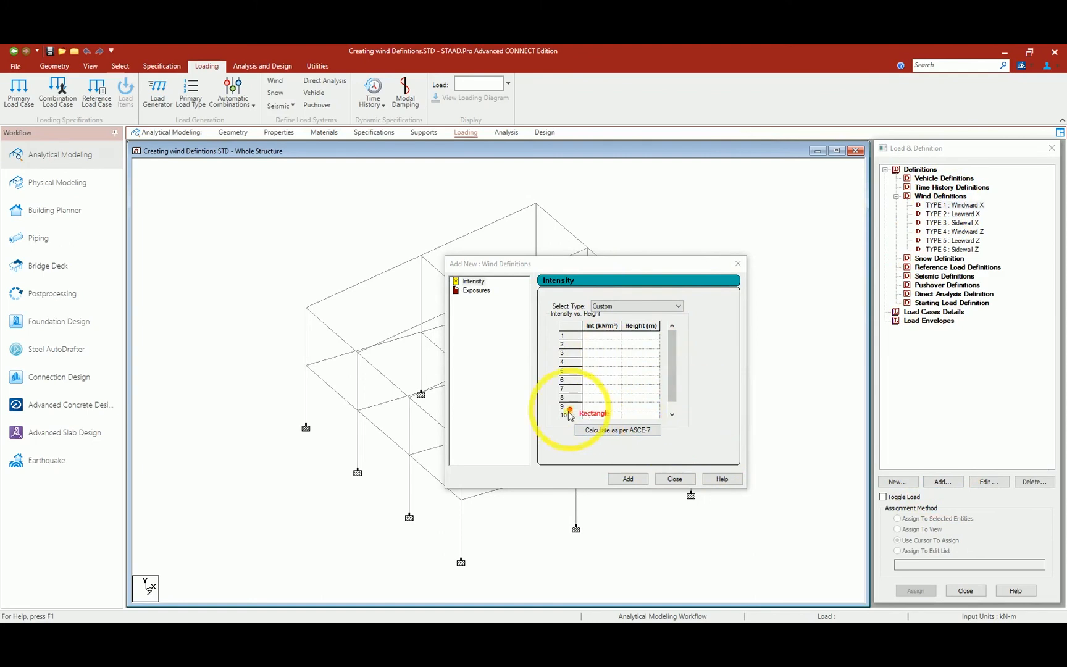
{"action": "left_click_drag", "start_coordinate": [548, 418], "coordinate": [674, 449]}
{"action": "left_click_drag", "start_coordinate": [544, 292], "coordinate": [717, 321]}
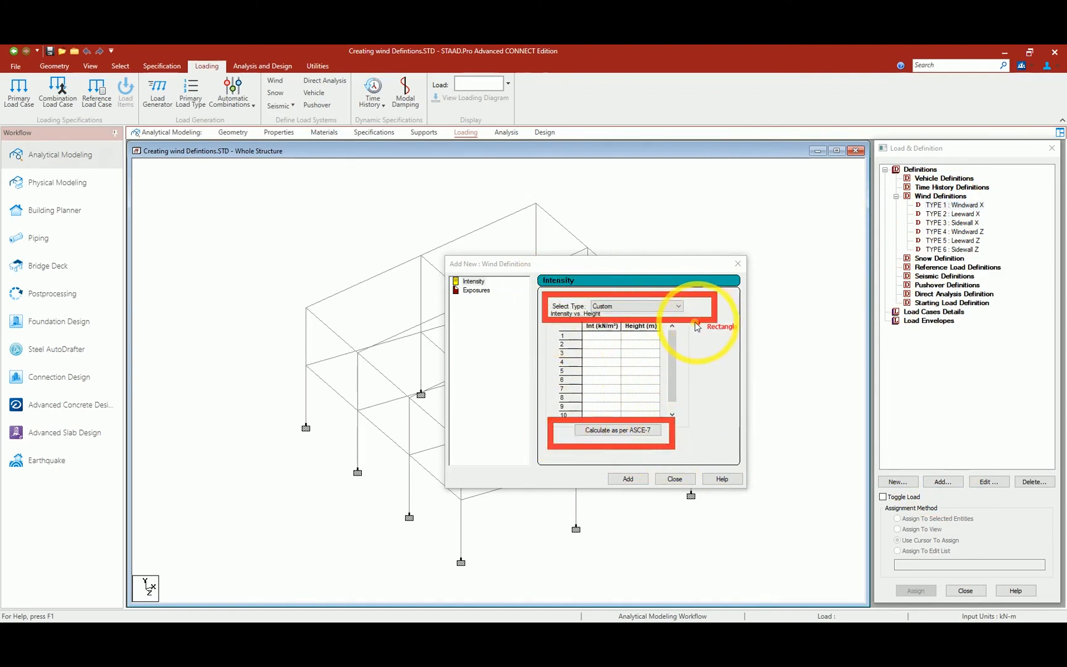
Examine the intensity parameters of the SP 20.13330.2016 and SNiP 2.01.07-85 types and return to the Custom type.
{"action": "left_click", "coordinate": [678, 305]}
{"action": "left_click", "coordinate": [639, 323]}
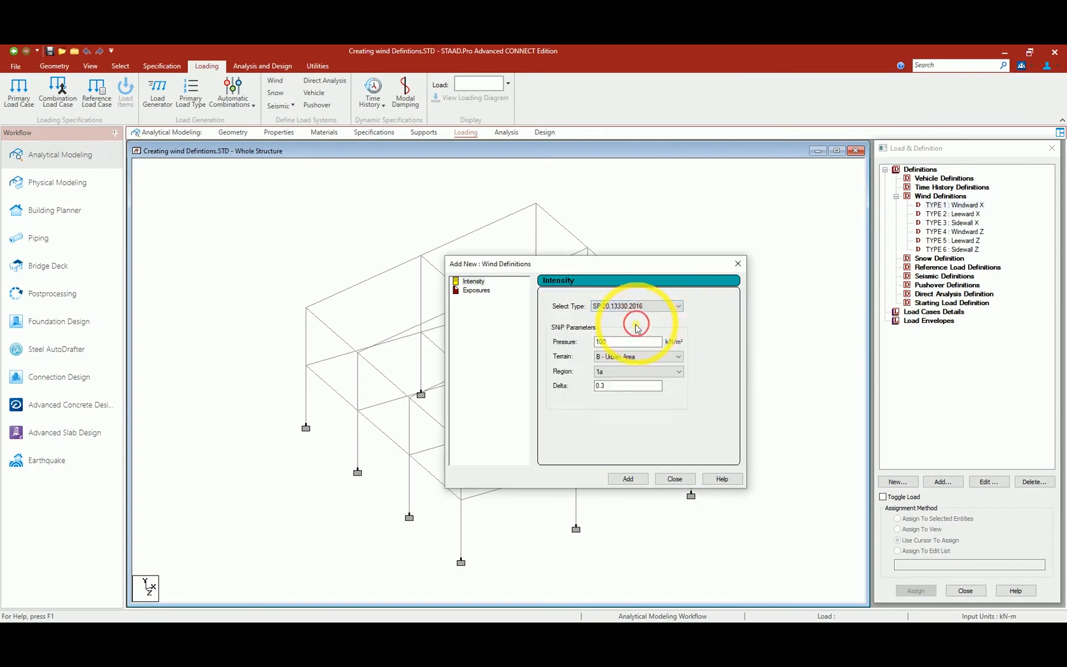
{"action": "left_click", "coordinate": [651, 306]}
{"action": "left_click", "coordinate": [639, 330]}
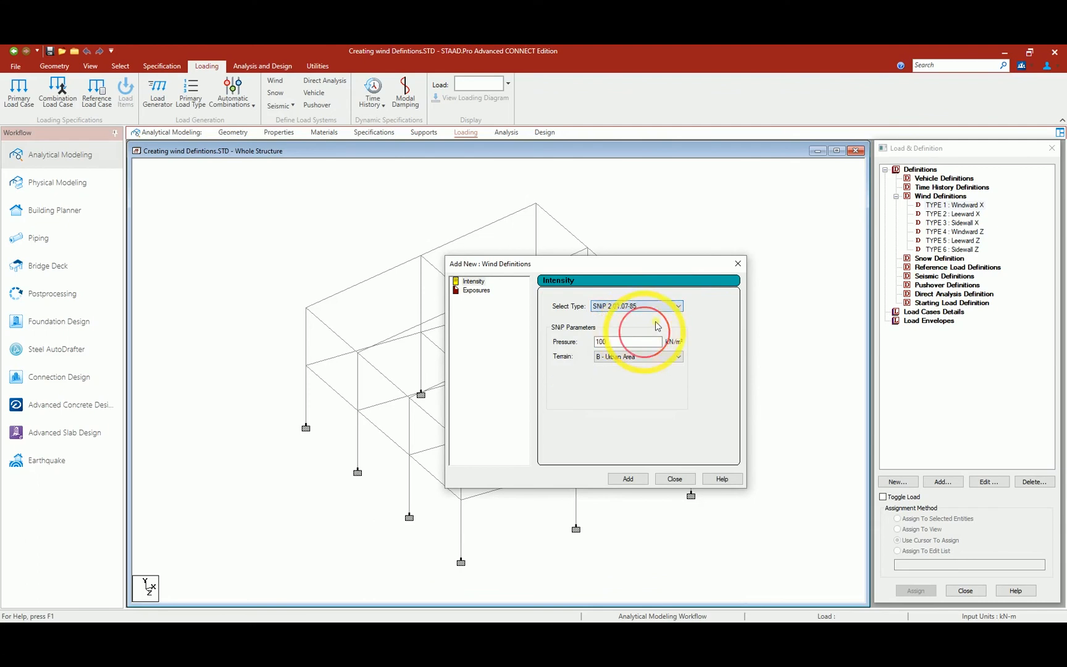
{"action": "left_click", "coordinate": [678, 305]}
{"action": "left_click", "coordinate": [618, 315]}
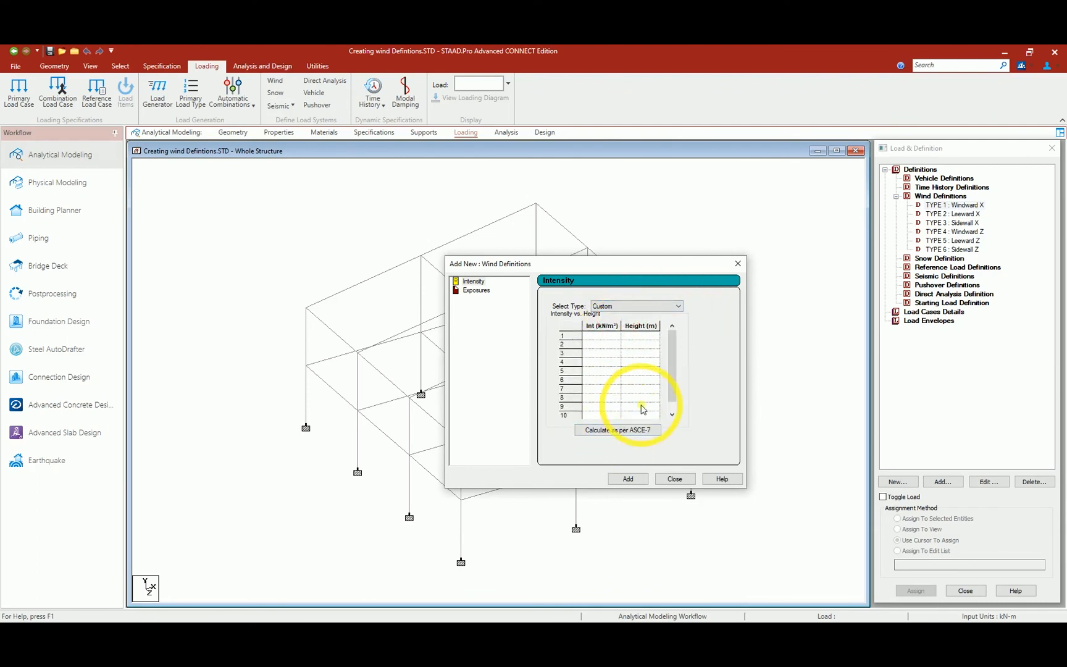
Open the ASCE-7 wind load calculation and review the options for building category, wind speed unit, exposure category and structure type.
{"action": "left_click", "coordinate": [618, 429]}
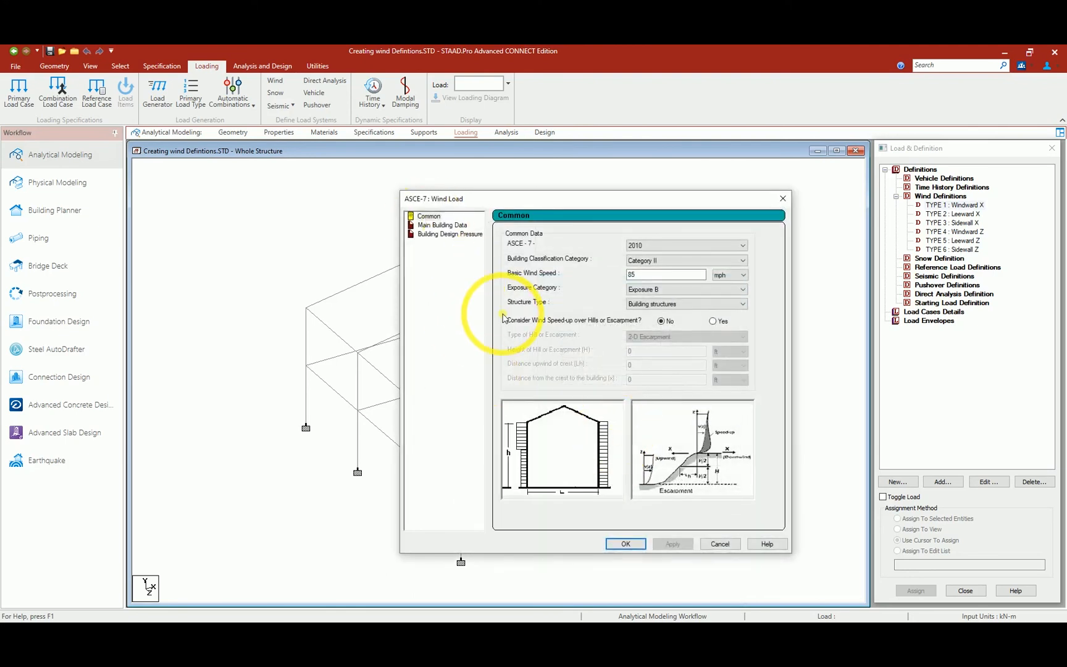
{"action": "left_click", "coordinate": [692, 261]}
{"action": "left_click", "coordinate": [689, 278]}
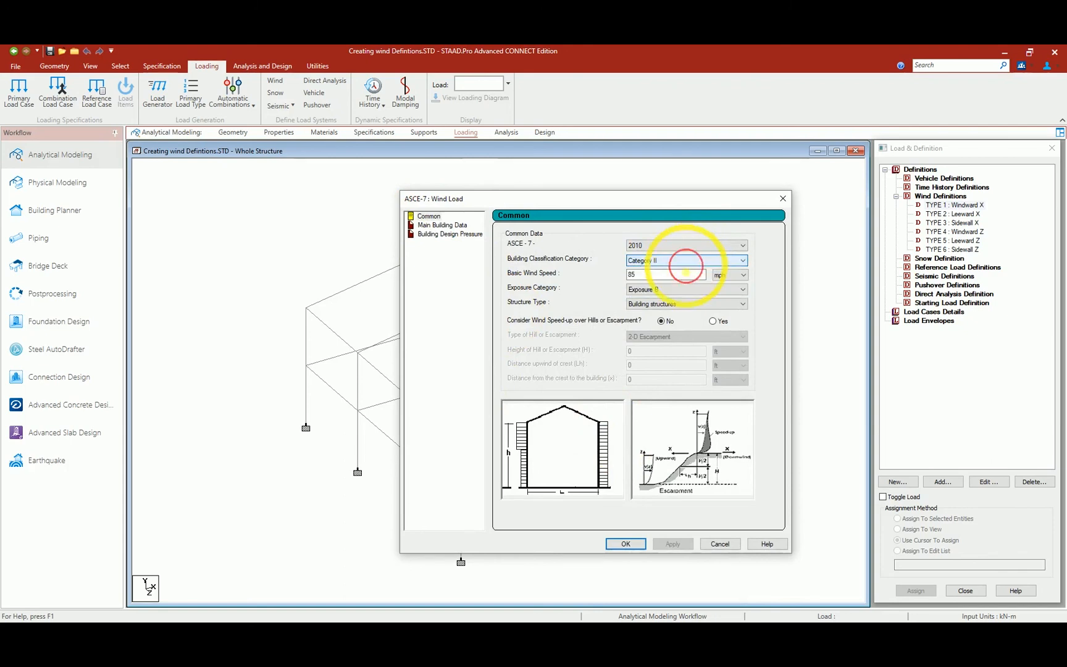
{"action": "left_click", "coordinate": [742, 274]}
{"action": "left_click", "coordinate": [728, 283]}
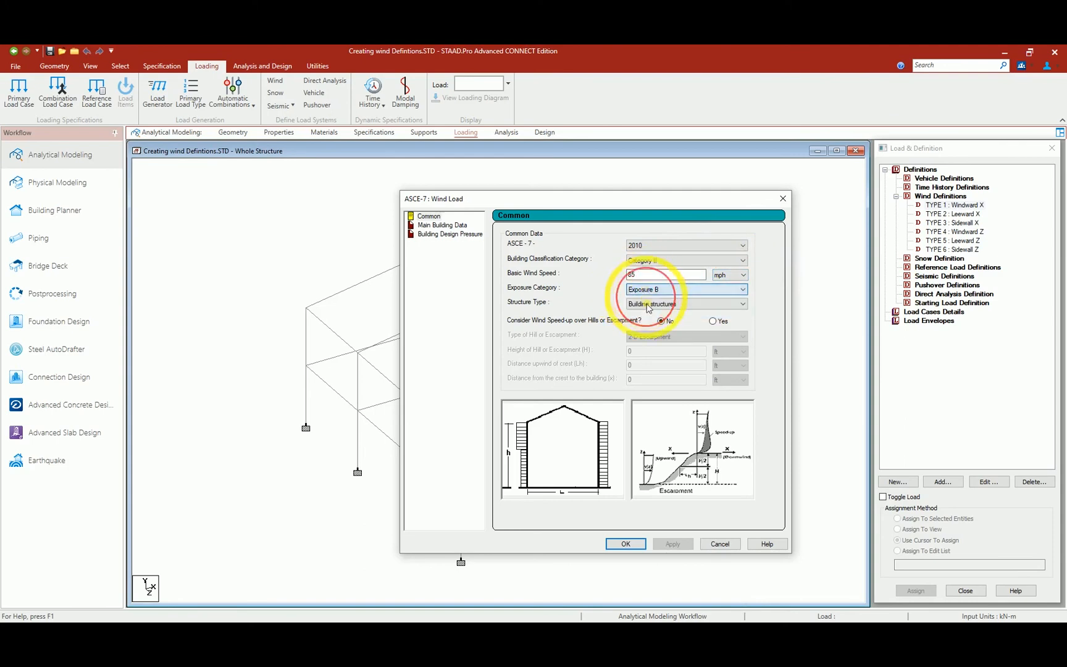
{"action": "left_click", "coordinate": [647, 303]}
{"action": "left_click", "coordinate": [647, 305]}
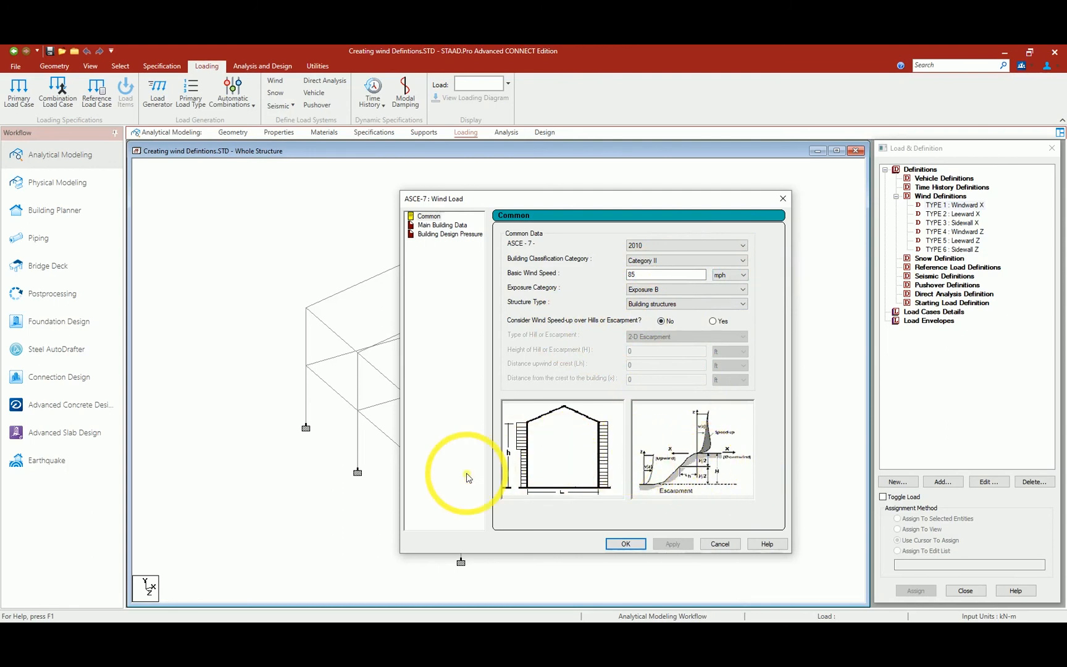
{"action": "left_click", "coordinate": [744, 260]}
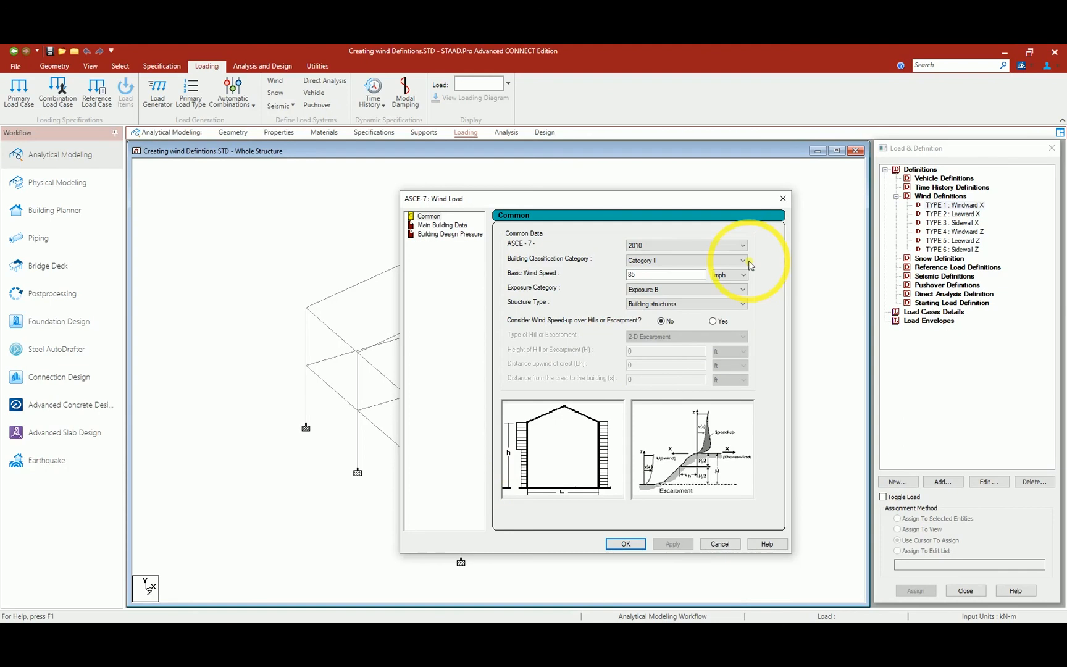
Switch to the Word document, examine ASCE 7-10 Equation 27.3-1, leave the reading view and return to STAAD.Pro.
{"action": "key", "text": "alt+Tab"}
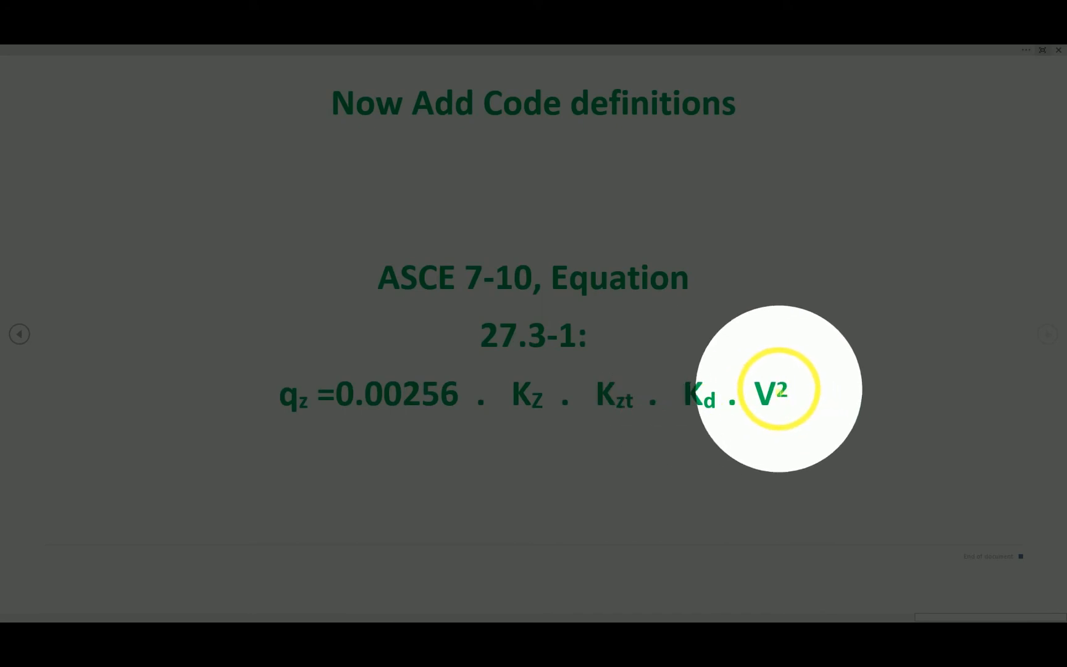
{"action": "key", "text": "Escape"}
{"action": "key", "text": "alt"}
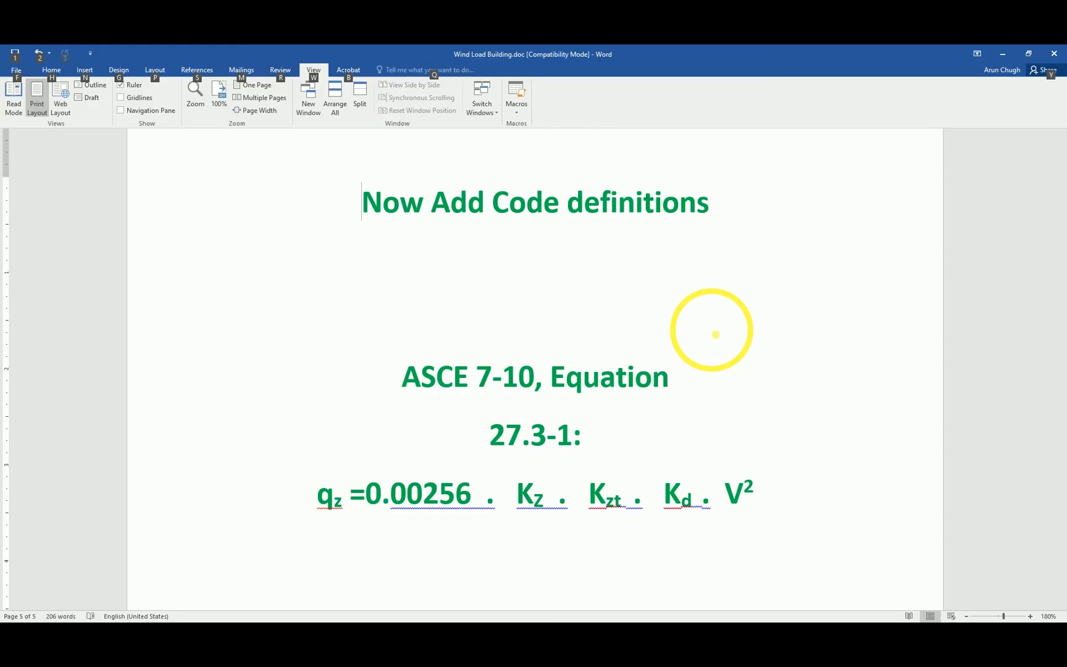
{"action": "left_click", "coordinate": [1003, 53]}
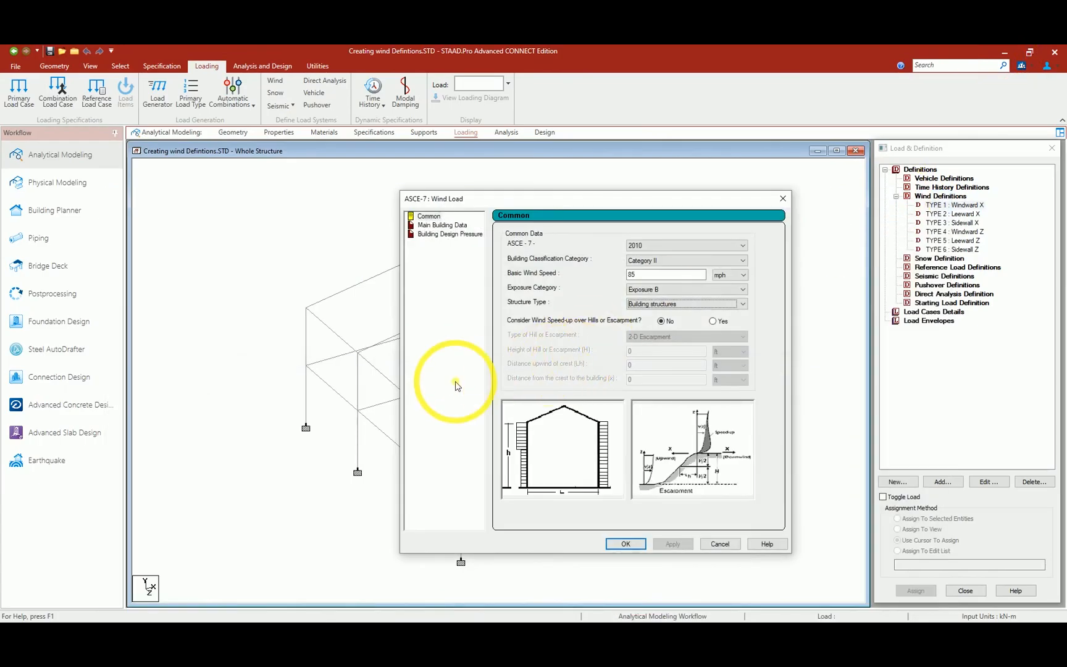
Apply Exposure C as the exposure category and outline the Common, Main Building Data and Building Design Pressure entries with a rectangle.
{"action": "left_click", "coordinate": [709, 289]}
{"action": "left_click", "coordinate": [679, 307]}
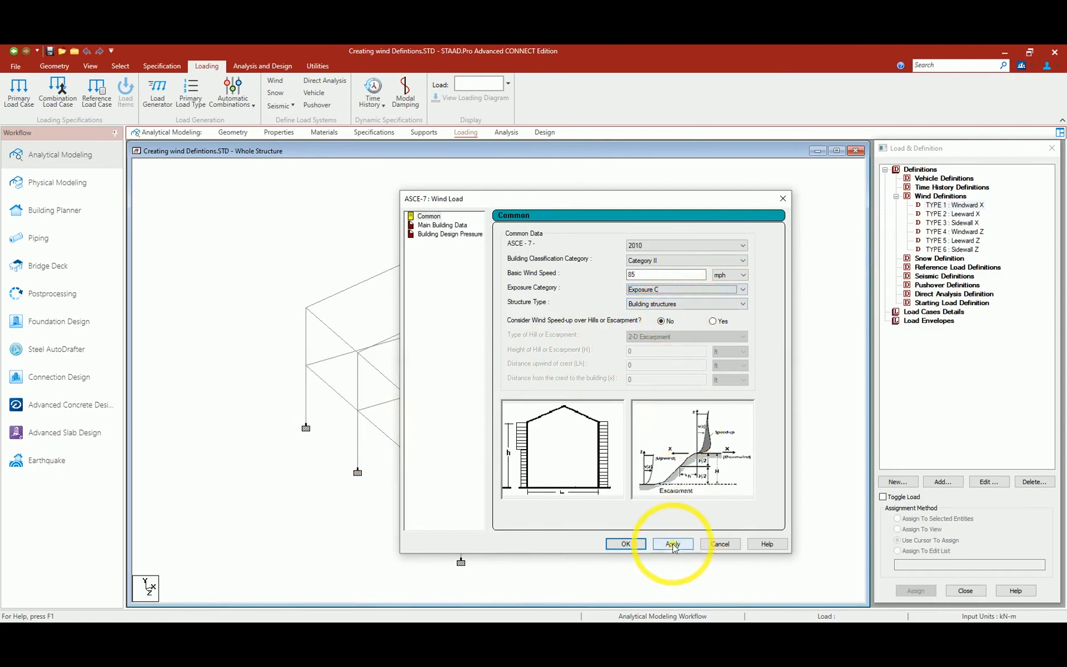
{"action": "left_click", "coordinate": [673, 545]}
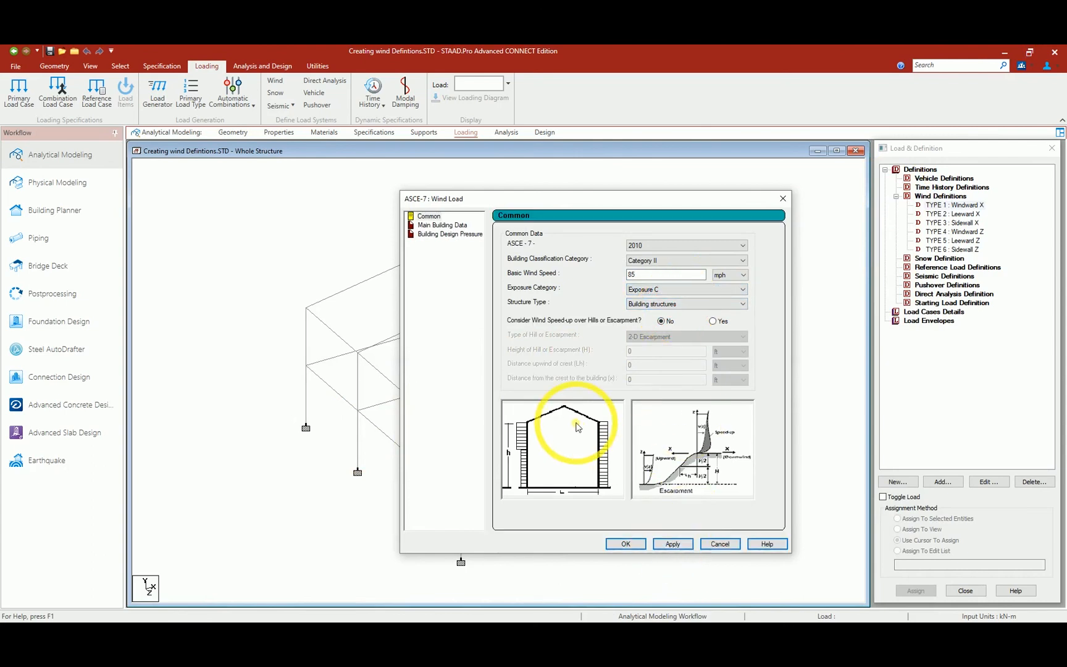
{"action": "left_click", "coordinate": [447, 331]}
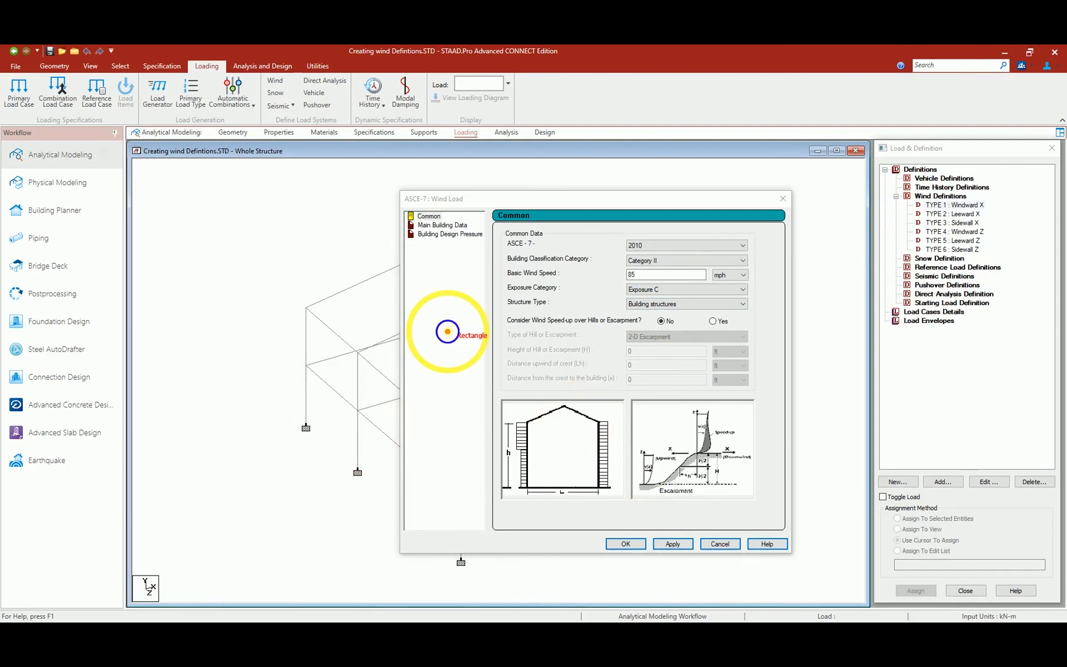
{"action": "mouse_move", "coordinate": [360, 198]}
{"action": "left_mouse_down"}
{"action": "mouse_move", "coordinate": [380, 224]}
{"action": "mouse_move", "coordinate": [496, 248]}
{"action": "left_mouse_up"}
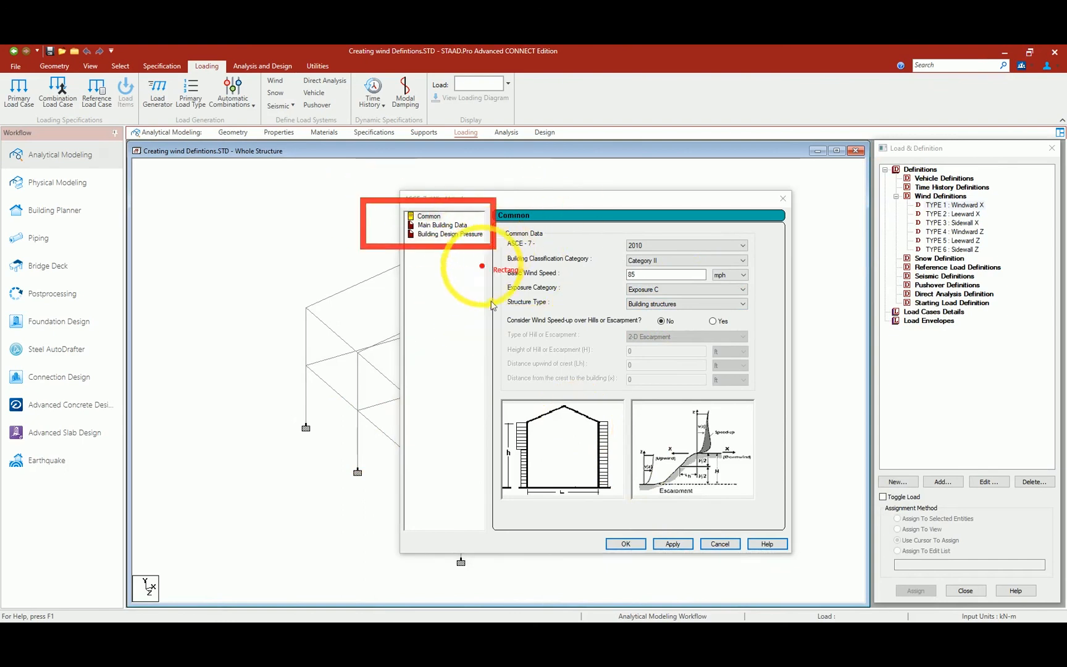
Set the building height in Main Building Data to 10.5 m, consulting the mean roof height calculation in the Word document.
{"action": "left_click", "coordinate": [440, 225]}
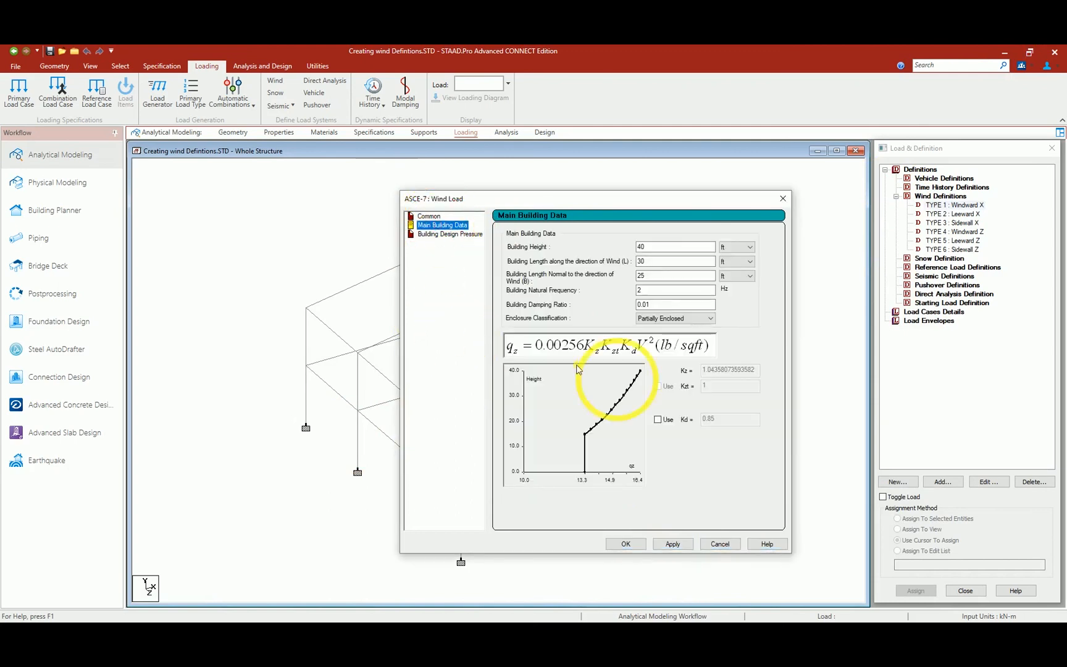
{"action": "left_click", "coordinate": [675, 363]}
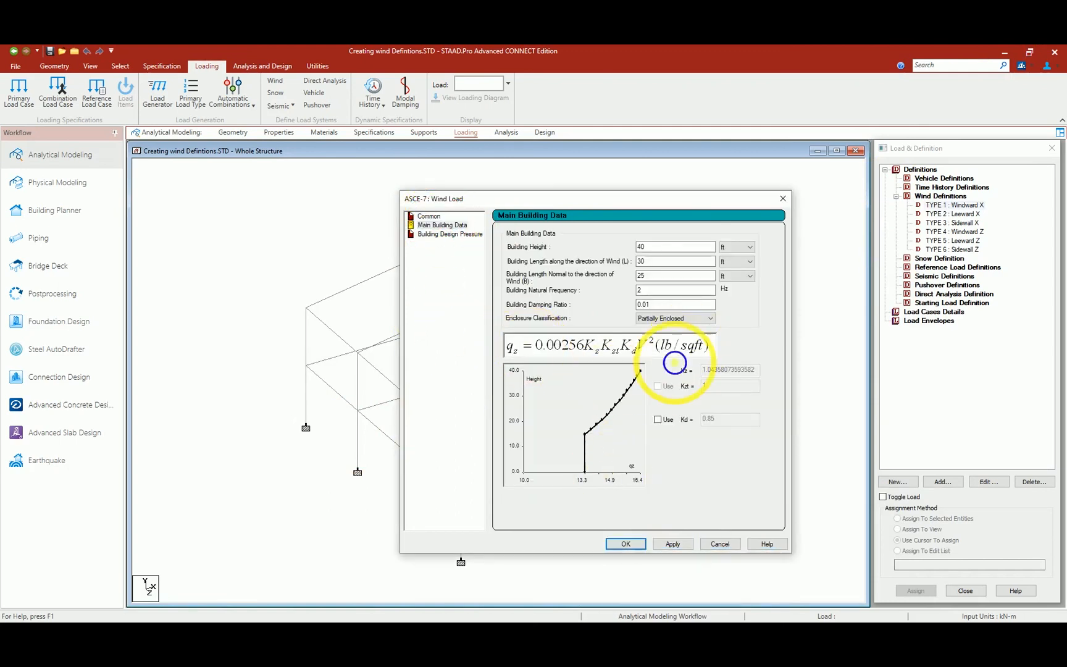
{"action": "left_click", "coordinate": [747, 247]}
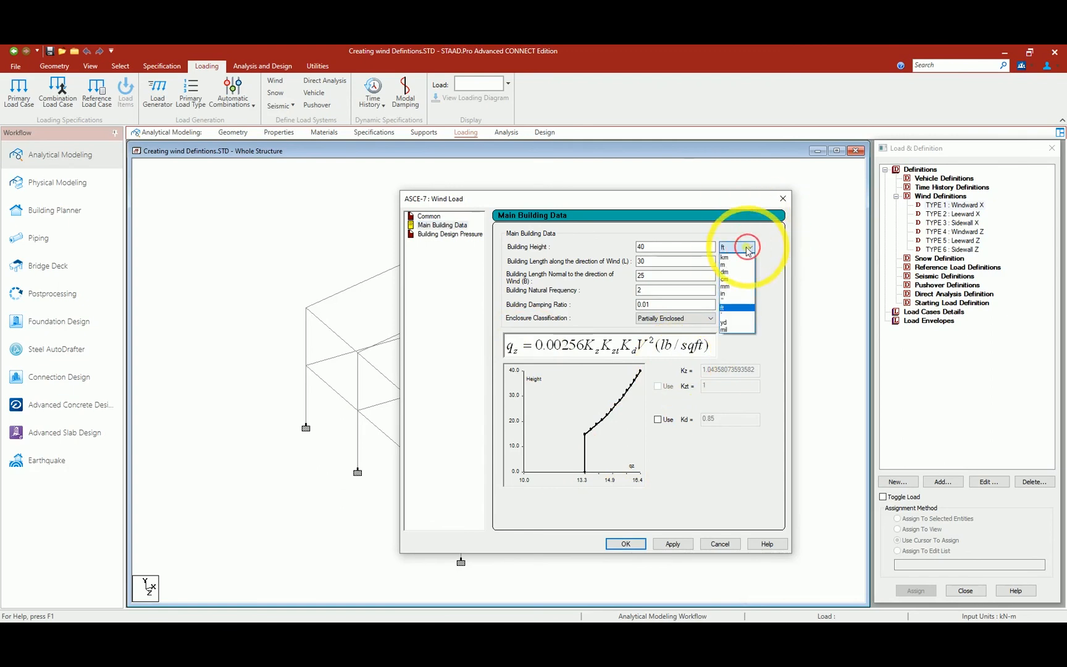
{"action": "left_click", "coordinate": [734, 264]}
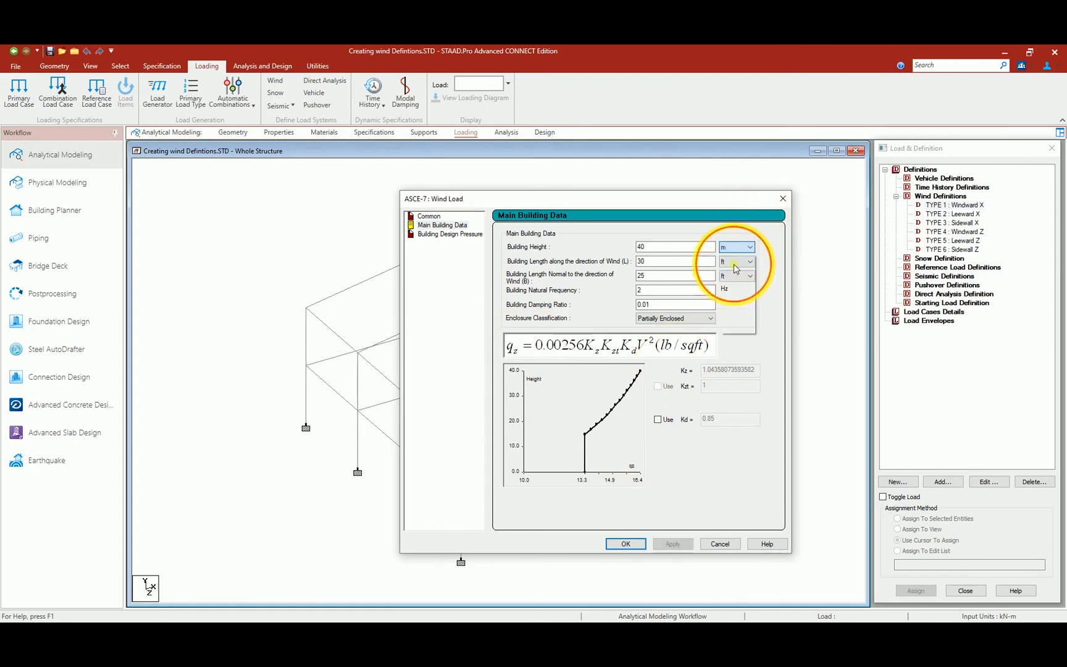
{"action": "double_click", "coordinate": [672, 254]}
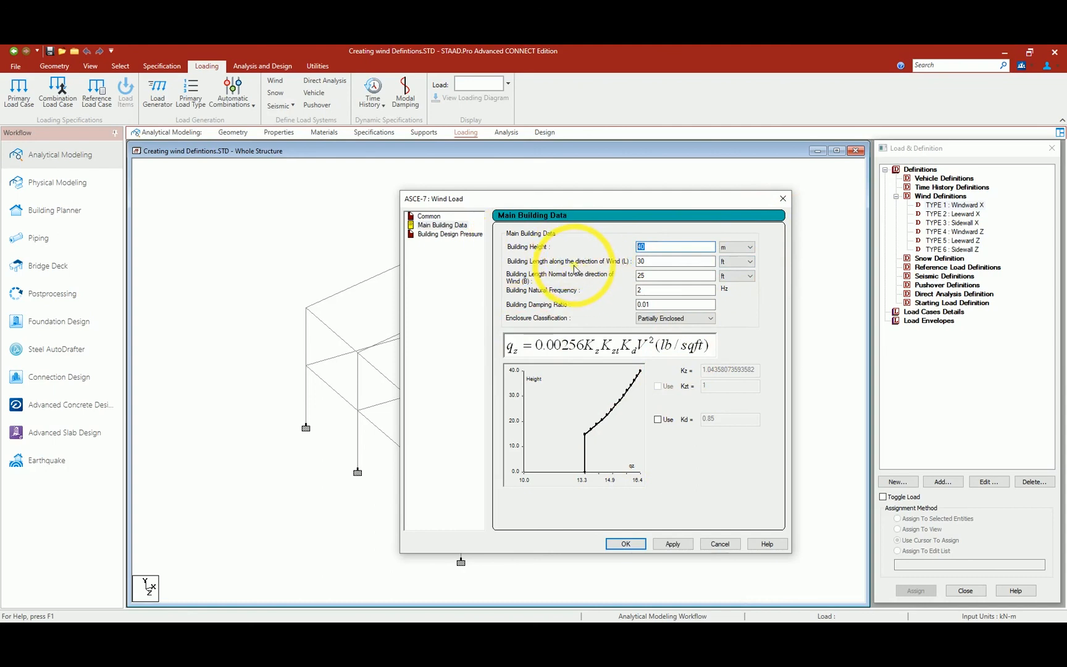
{"action": "key", "text": "alt+Tab"}
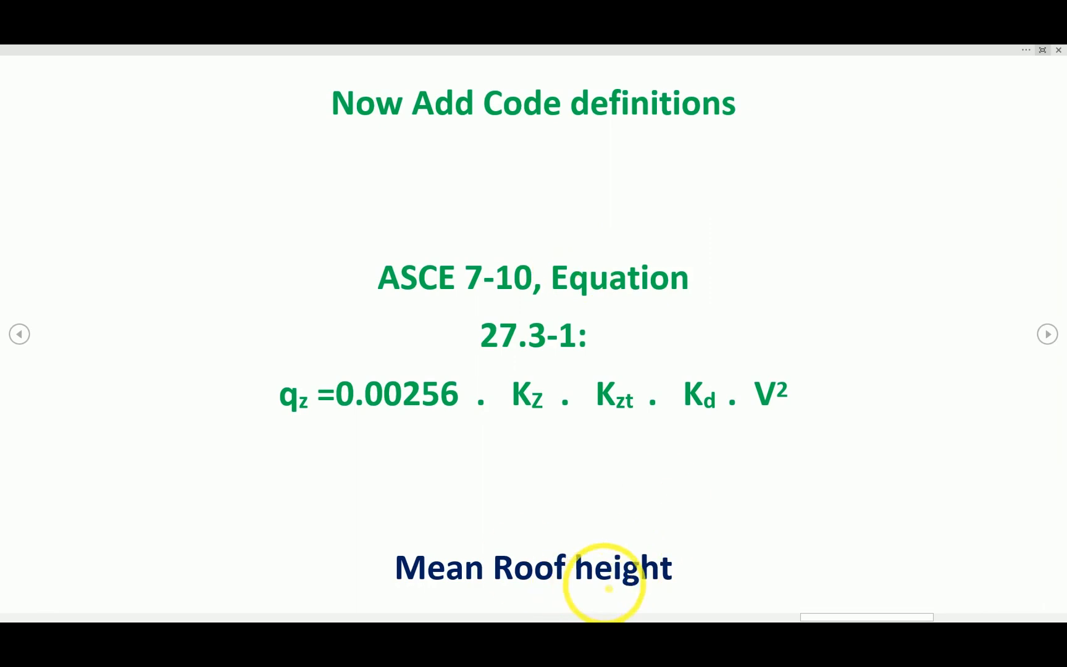
{"action": "key", "text": "alt+Tab"}
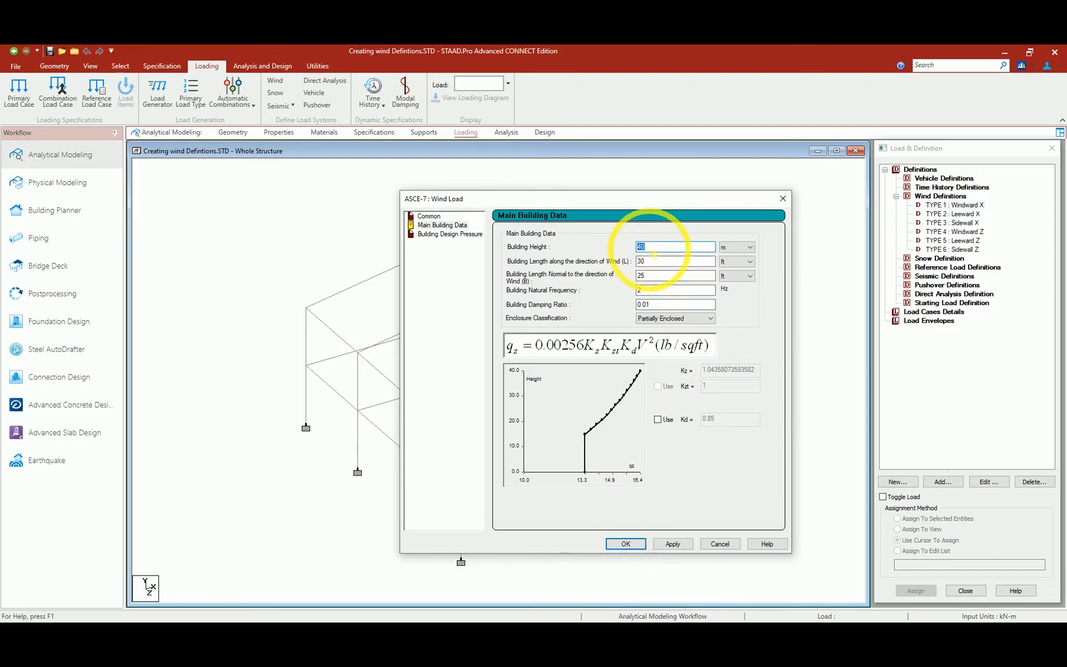
{"action": "key", "text": "alt+Tab"}
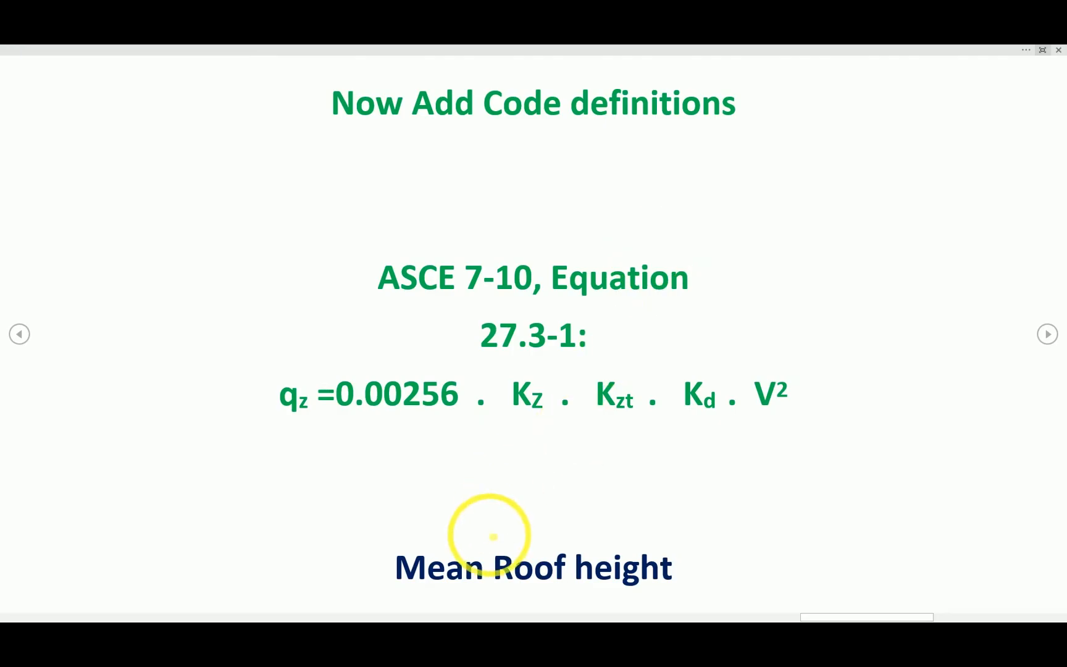
{"action": "scroll", "coordinate": [492, 536], "scroll_direction": "down", "scroll_amount": 1}
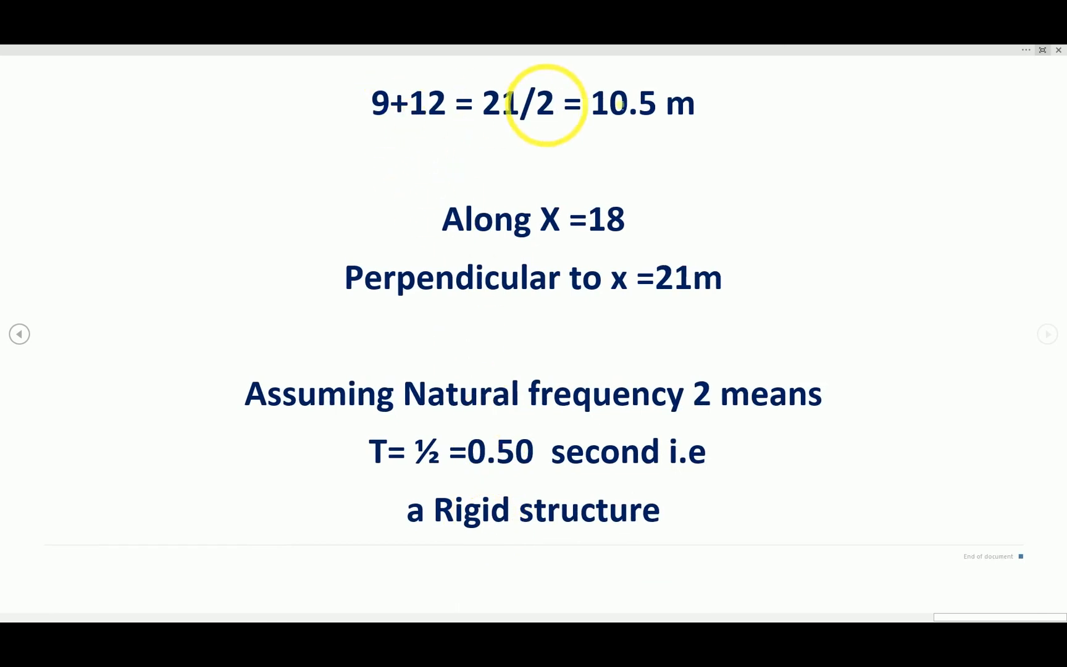
{"action": "key", "text": "alt+Tab"}
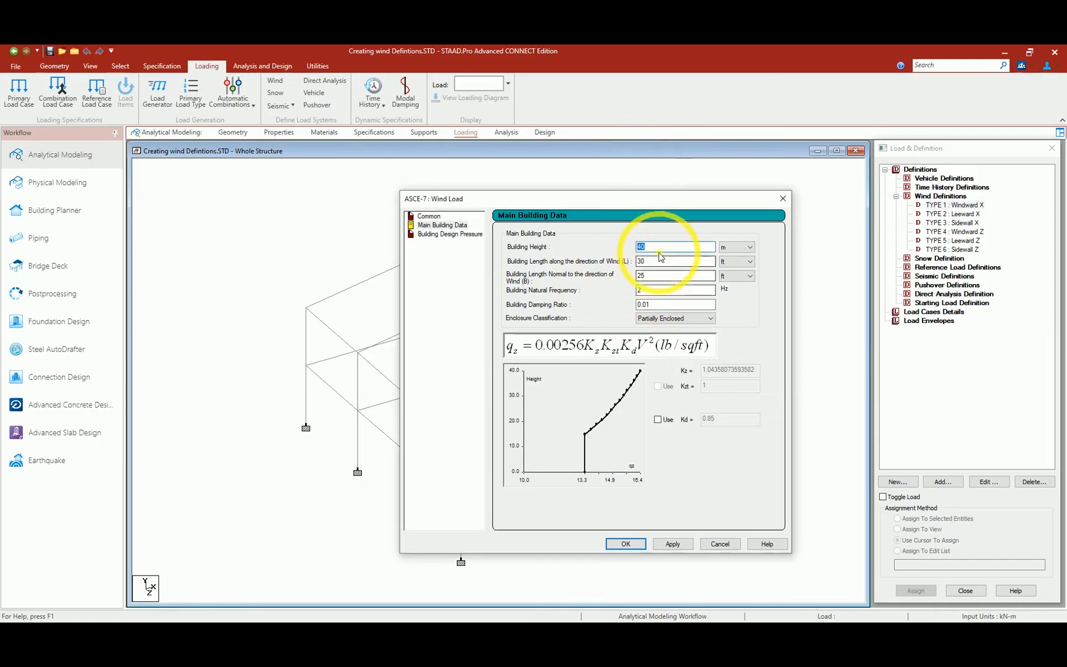
{"action": "type", "text": "10.5"}
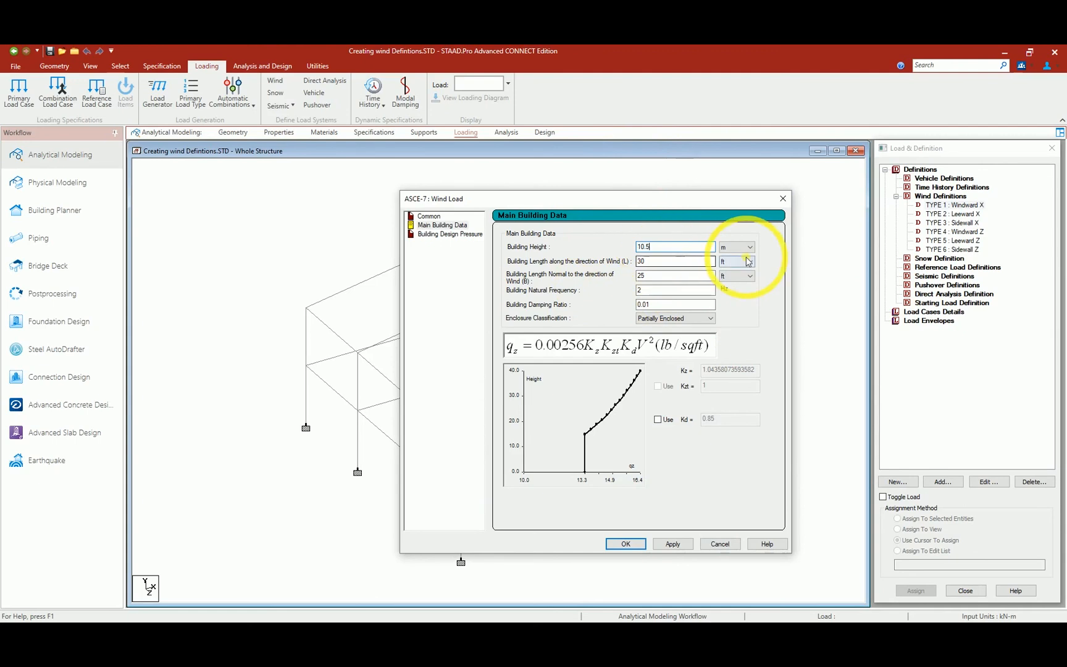
Set the building length along the direction of wind to 18 m, checking the dimension in the Word document.
{"action": "double_click", "coordinate": [650, 260]}
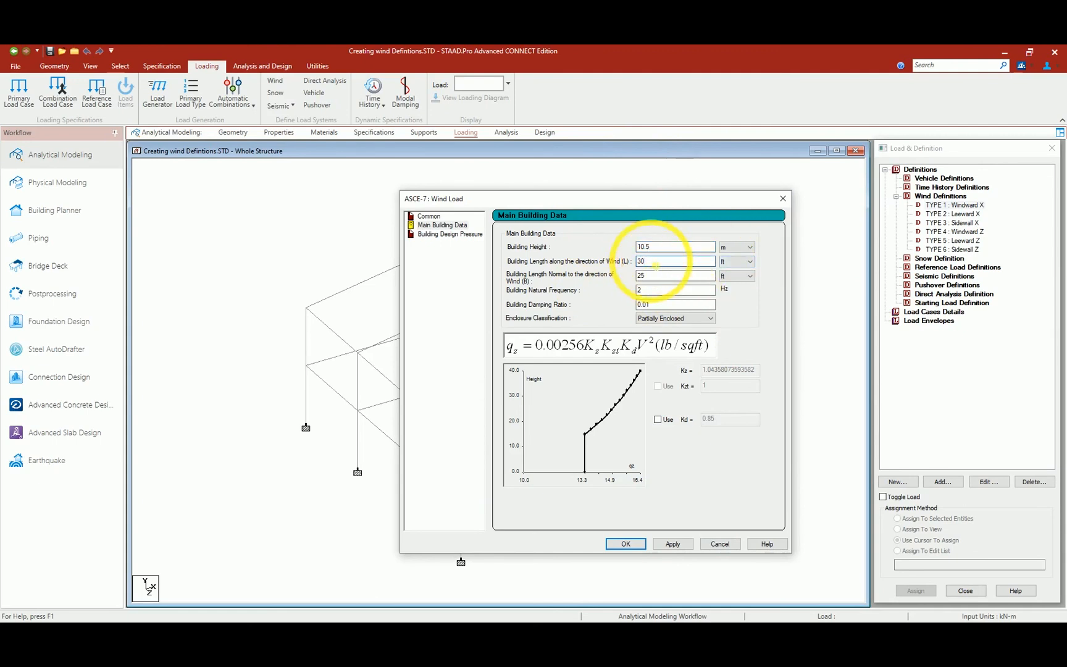
{"action": "key", "text": "alt+Tab"}
{"action": "key", "text": "alt+Tab"}
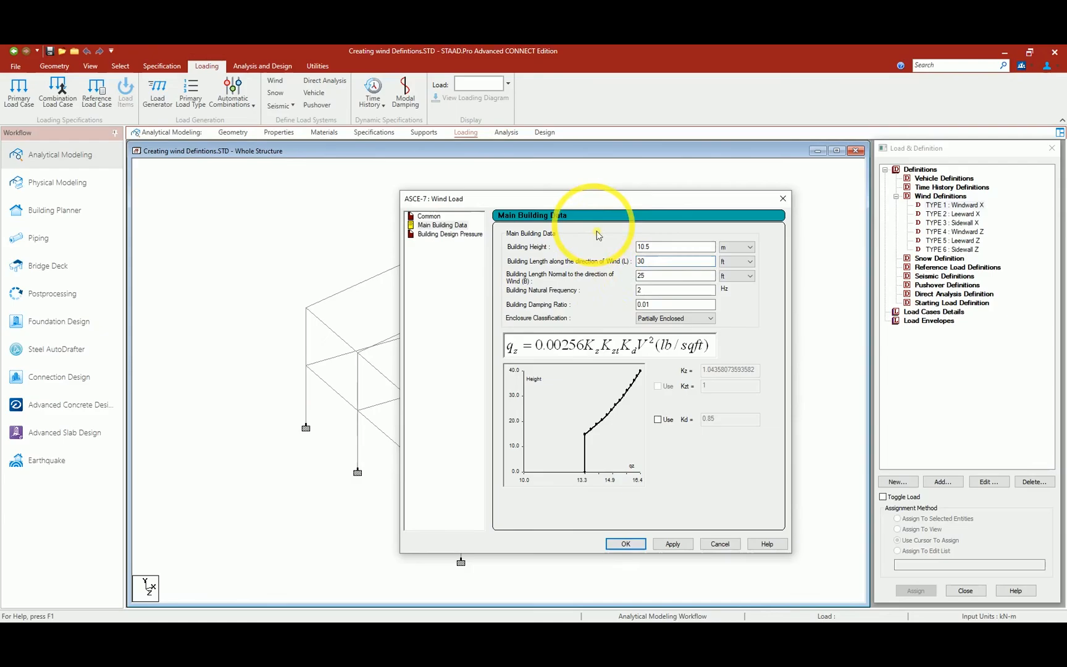
{"action": "left_click_drag", "start_coordinate": [666, 262], "coordinate": [632, 262]}
{"action": "type", "text": "18"}
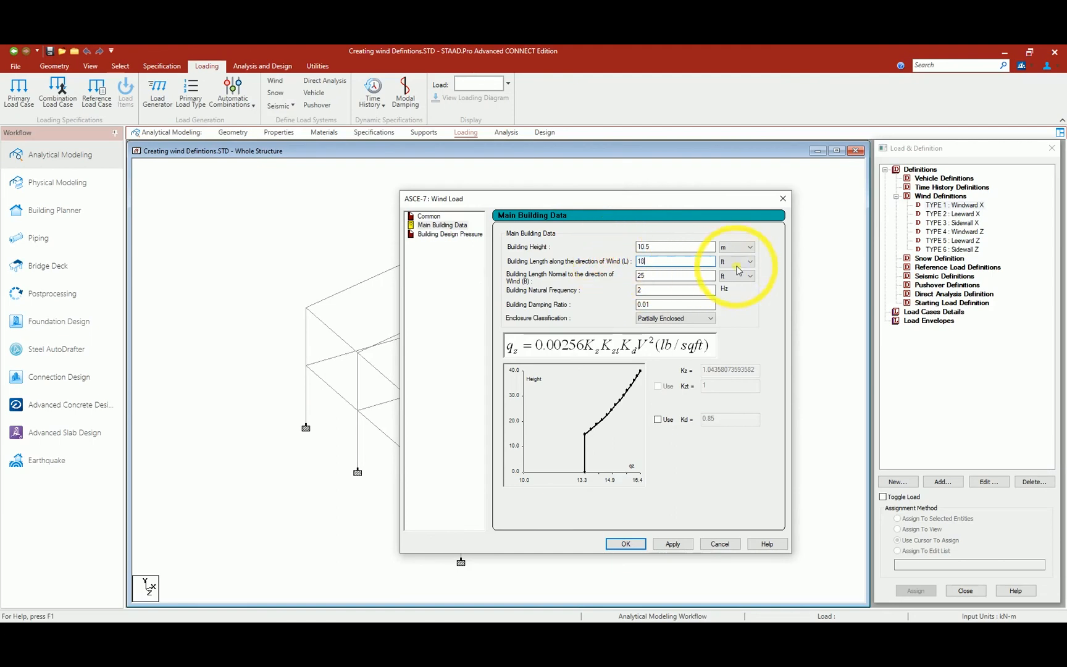
{"action": "left_click", "coordinate": [738, 263]}
{"action": "left_click", "coordinate": [741, 278]}
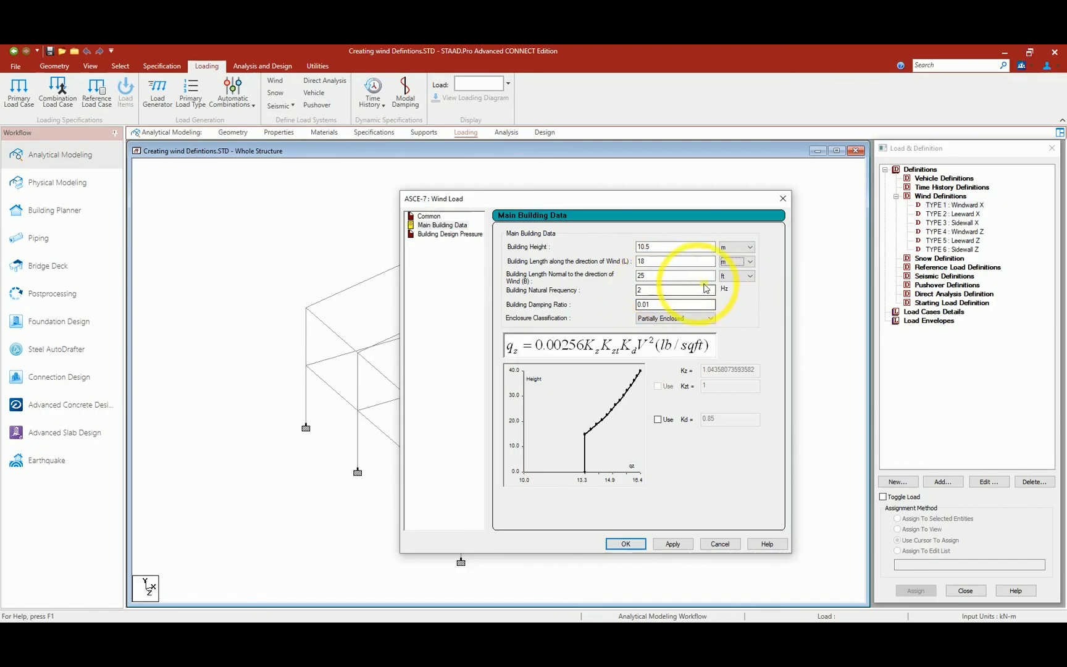
Set the building length normal to the direction of wind to 21 m.
{"action": "left_click", "coordinate": [738, 276]}
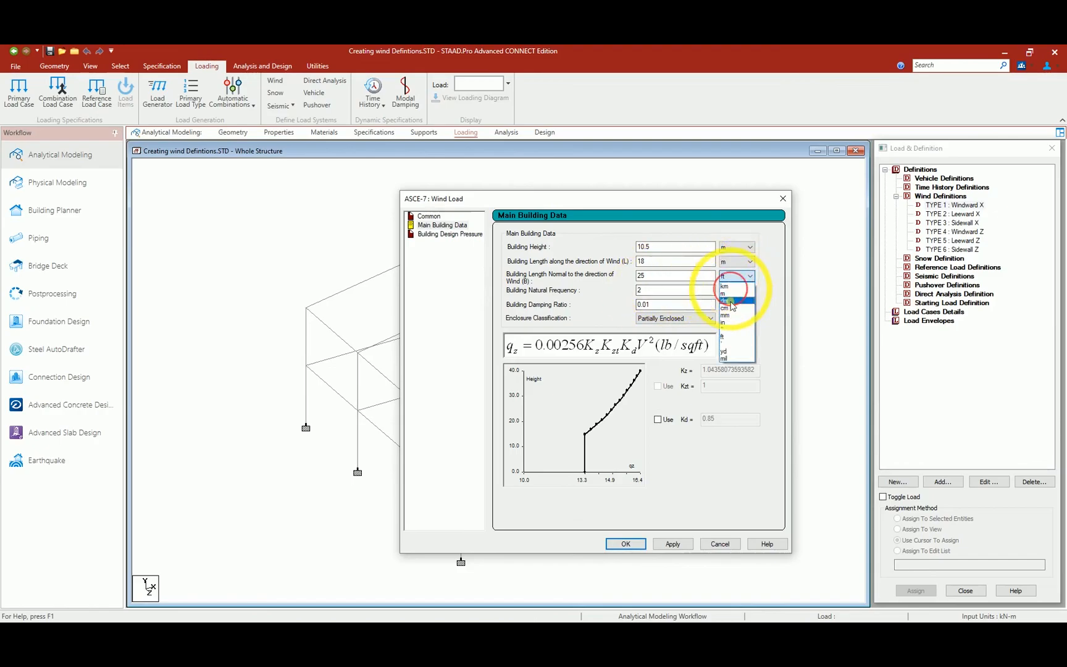
{"action": "left_click", "coordinate": [734, 292]}
{"action": "left_click", "coordinate": [666, 281]}
{"action": "left_click_drag", "start_coordinate": [666, 283], "coordinate": [571, 281]}
{"action": "type", "text": "2"}
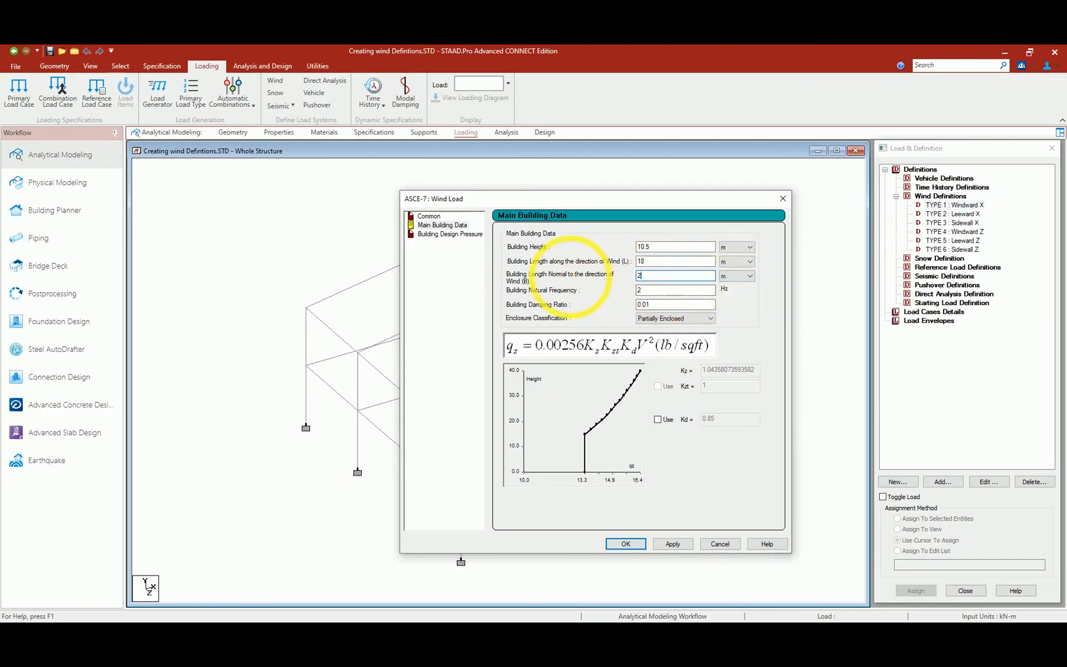
{"action": "type", "text": "1"}
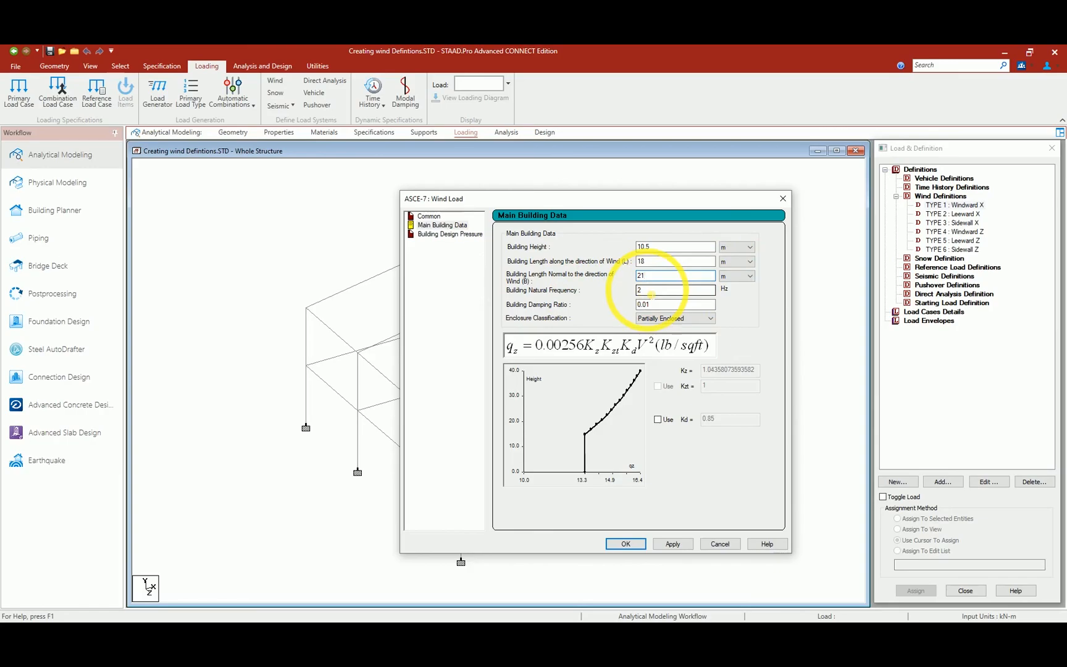
Examine the natural frequency assumption and the design wind pressure equation in the Word document and return to STAAD.Pro.
{"action": "key", "text": "alt+Tab"}
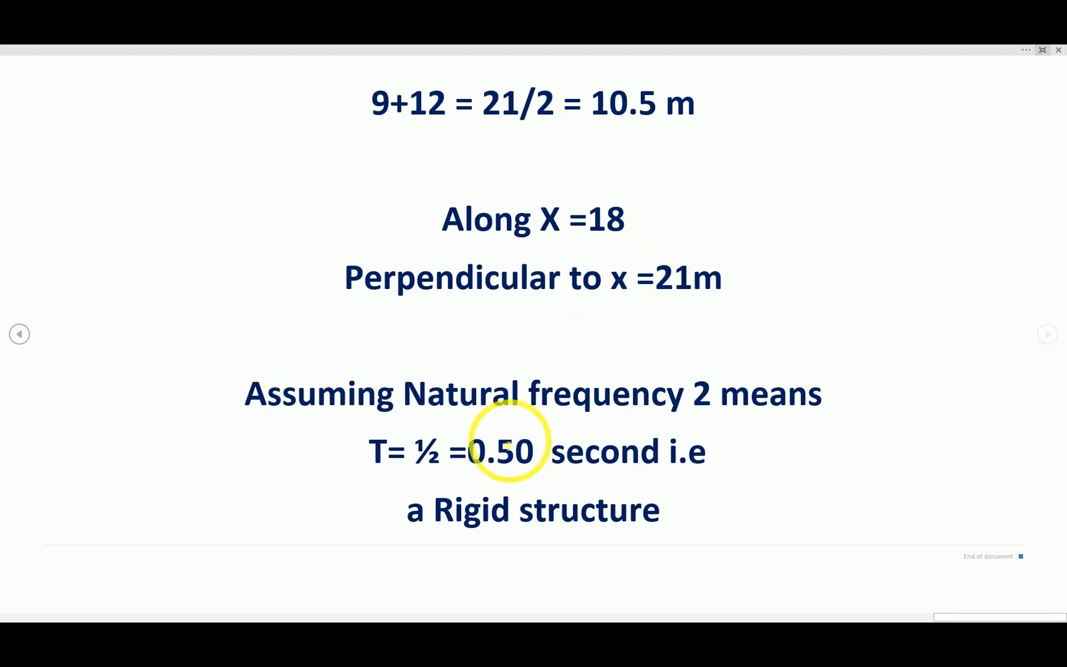
{"action": "key", "text": "alt+Tab"}
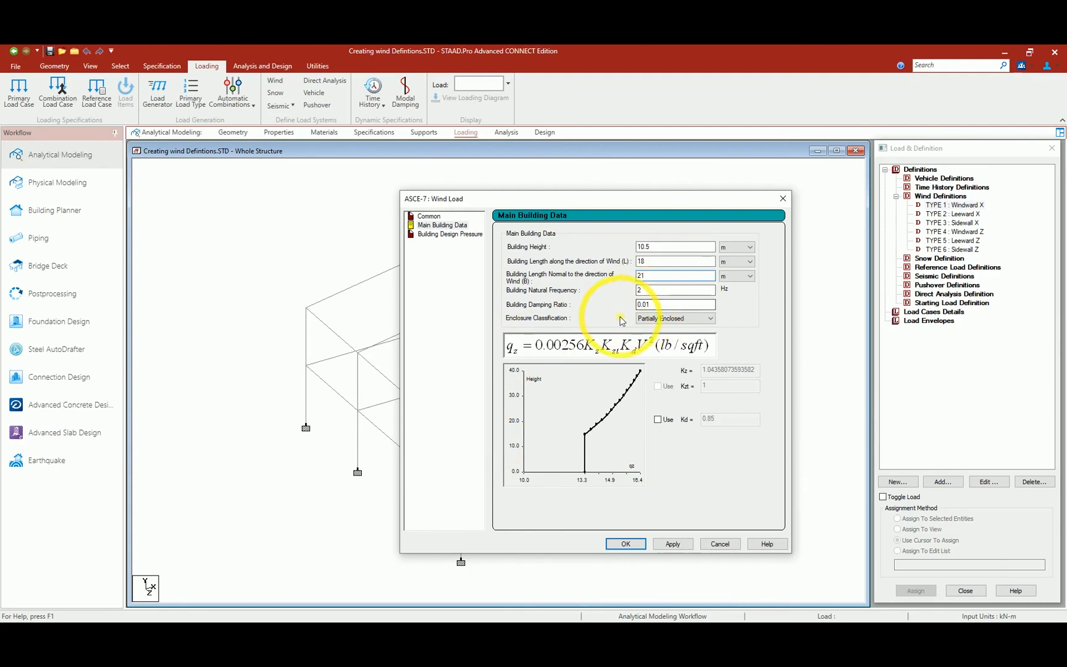
{"action": "left_click", "coordinate": [679, 304]}
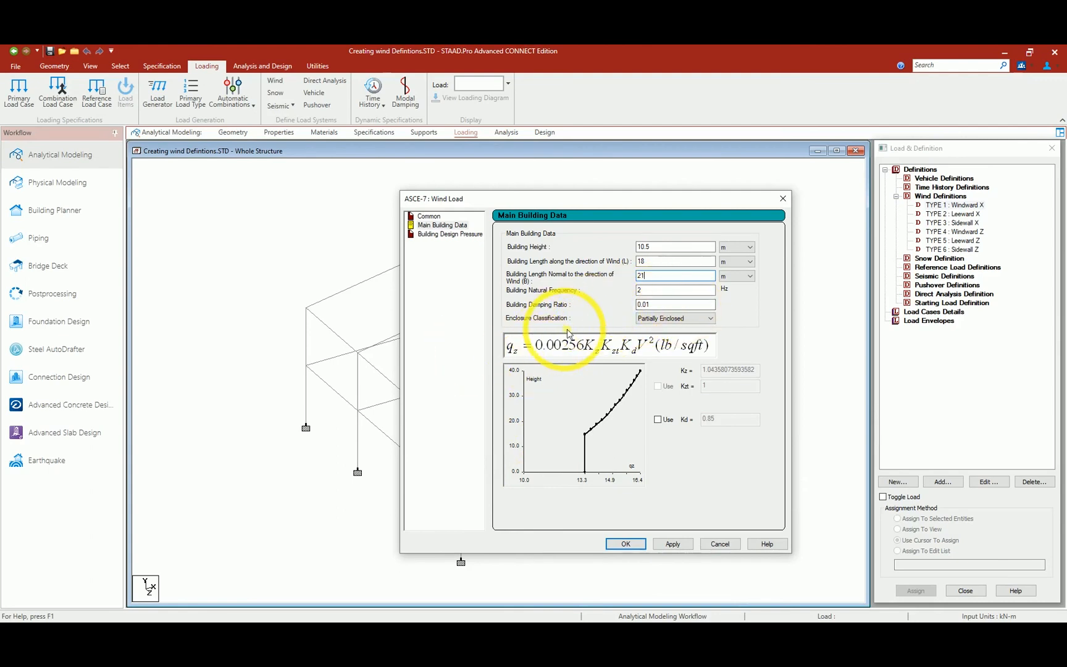
{"action": "key", "text": "alt+Tab"}
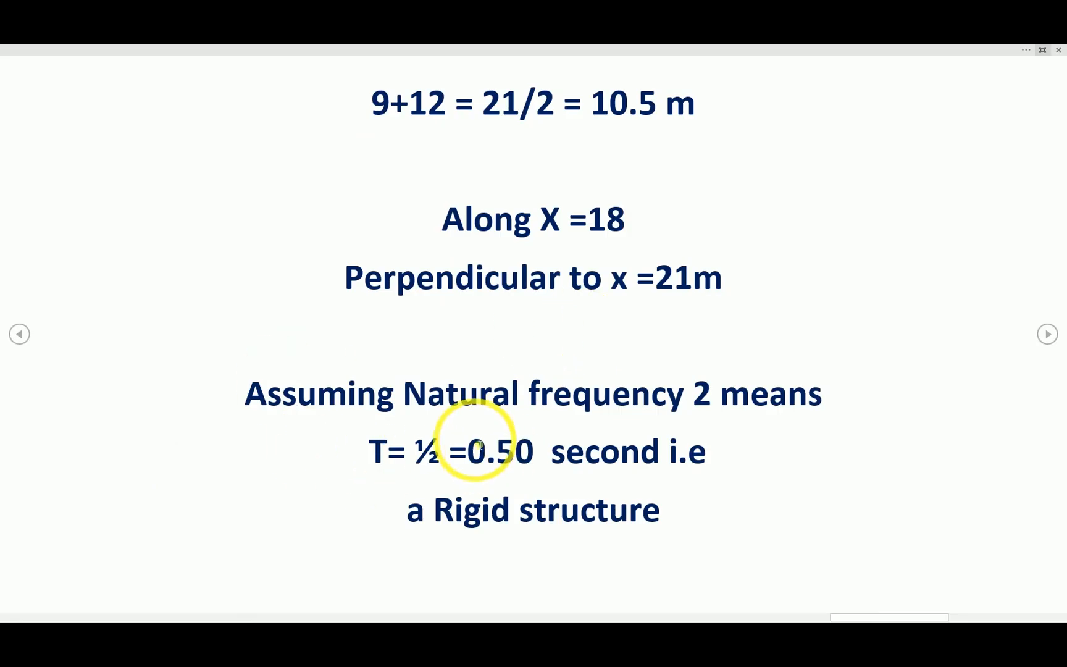
{"action": "key", "text": "Right"}
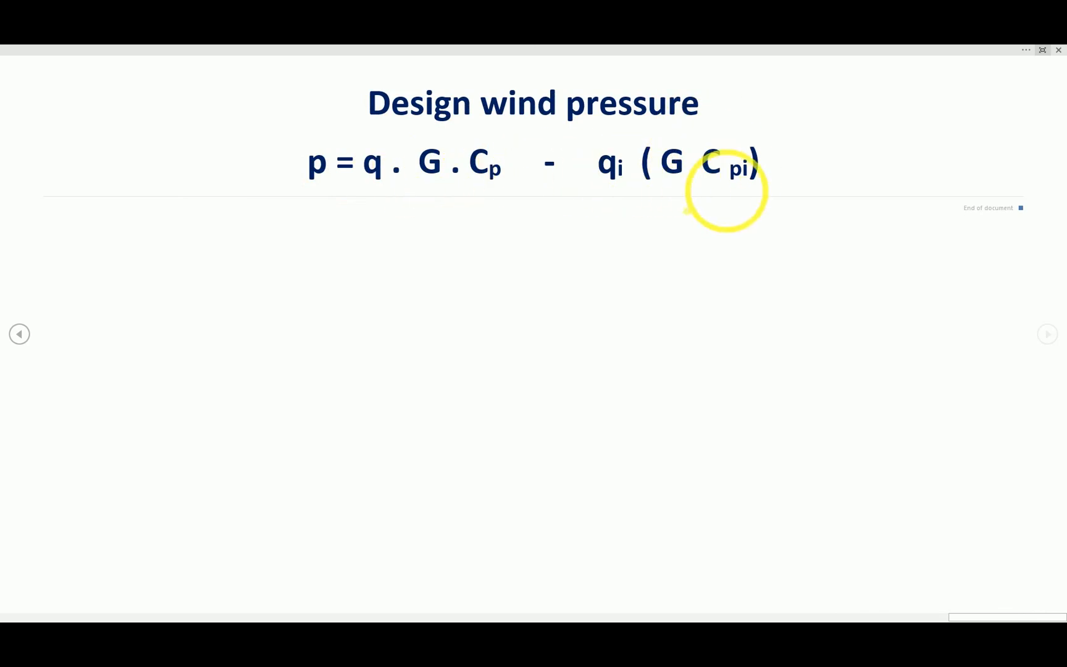
{"action": "key", "text": "alt+Tab"}
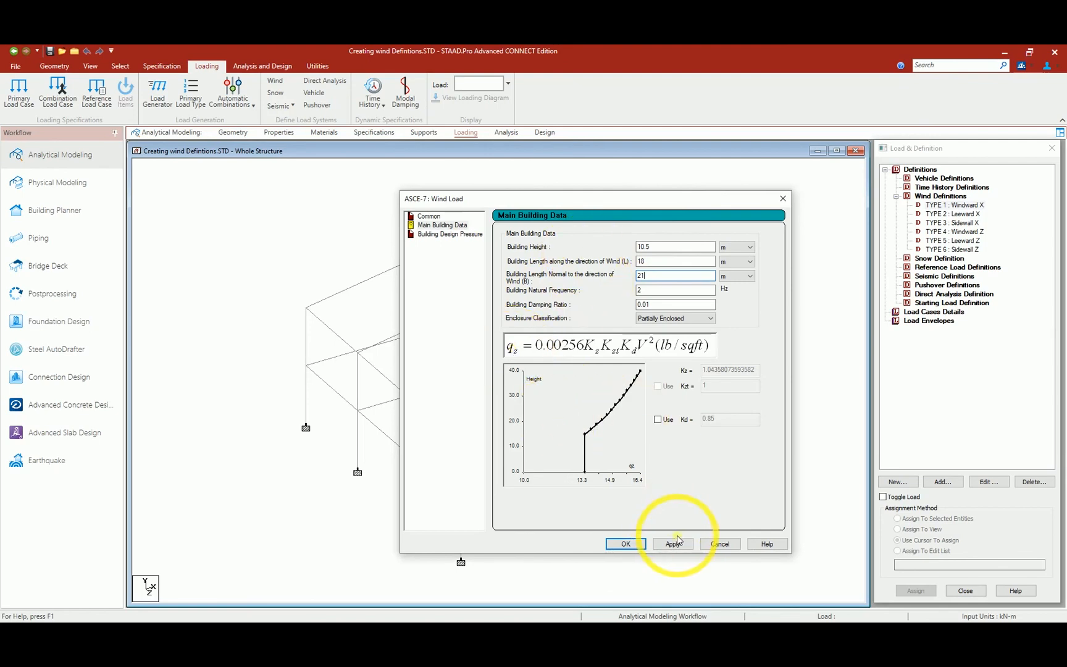
Set the enclosure classification to Enclosed Building and apply the main building data.
{"action": "left_click", "coordinate": [681, 324]}
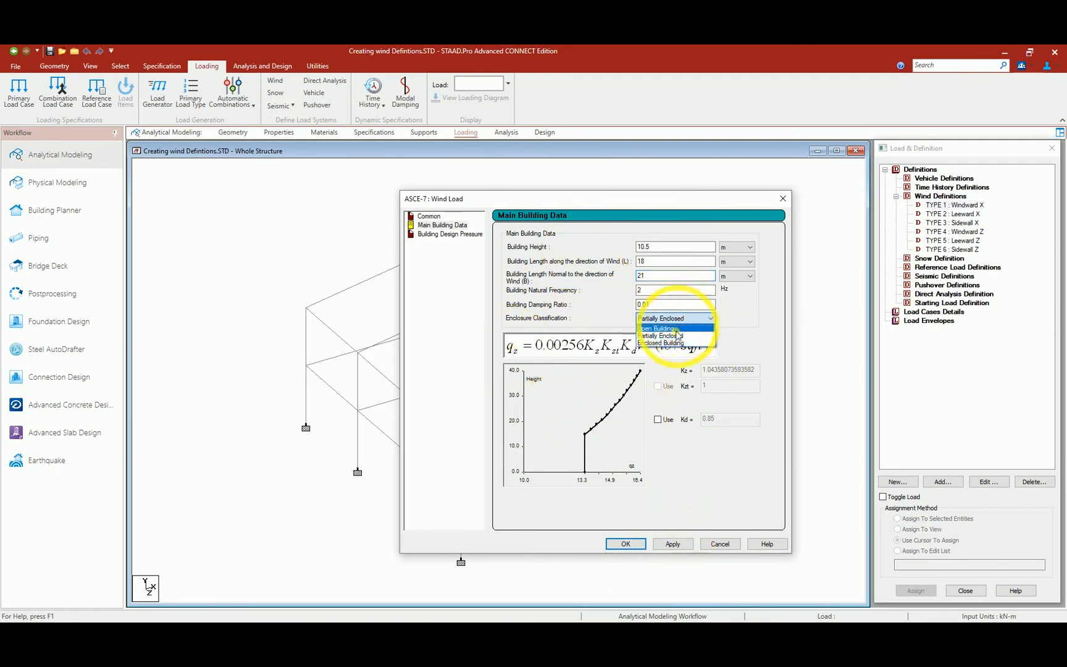
{"action": "left_click", "coordinate": [667, 338]}
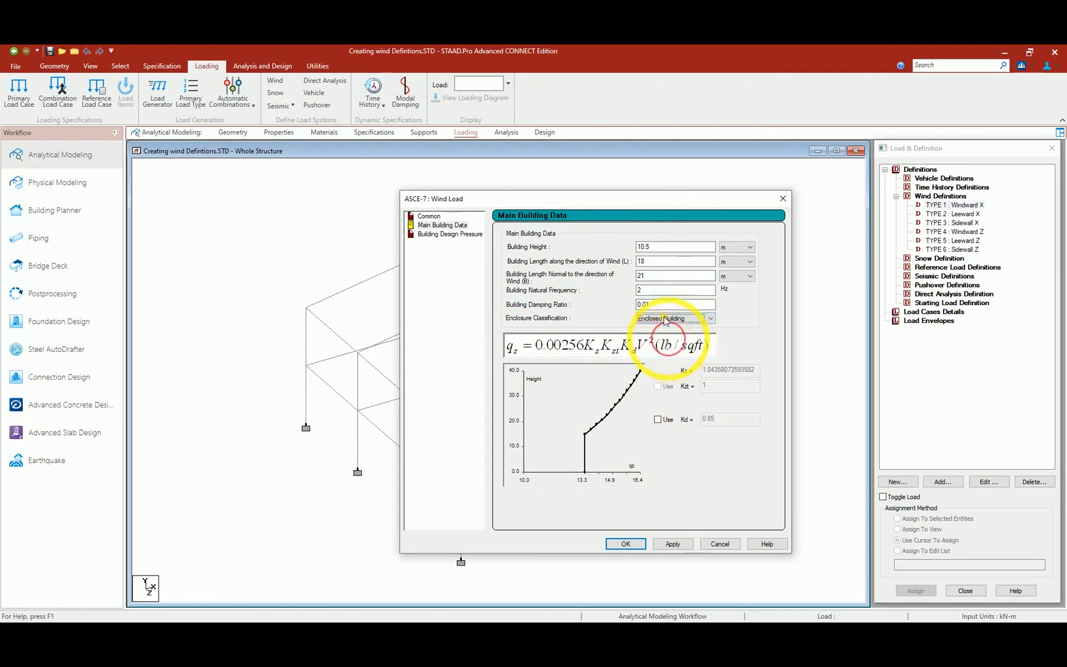
{"action": "left_click", "coordinate": [672, 543]}
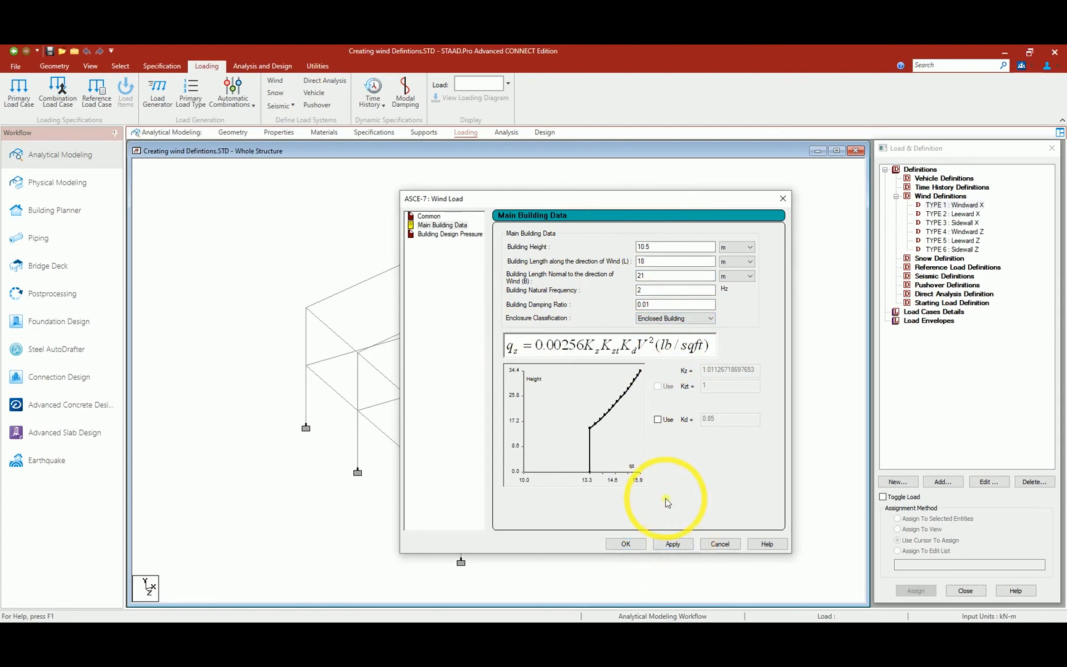
Examine Building Design Pressure, outlining the Windward wall option, coefficient values and Use checkboxes with rectangles, and clear the outlines.
{"action": "left_click", "coordinate": [439, 236]}
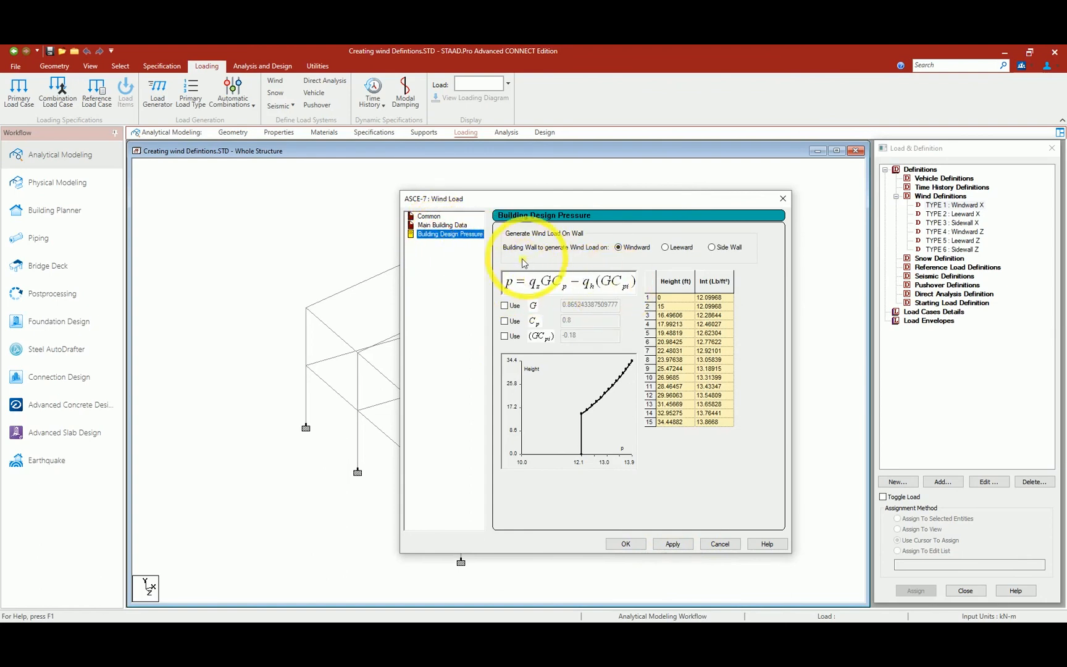
{"action": "key", "text": "ctrl+2"}
{"action": "mouse_move", "coordinate": [497, 233]}
{"action": "left_mouse_down"}
{"action": "mouse_move", "coordinate": [611, 266]}
{"action": "mouse_move", "coordinate": [636, 246]}
{"action": "mouse_move", "coordinate": [659, 264]}
{"action": "left_mouse_up"}
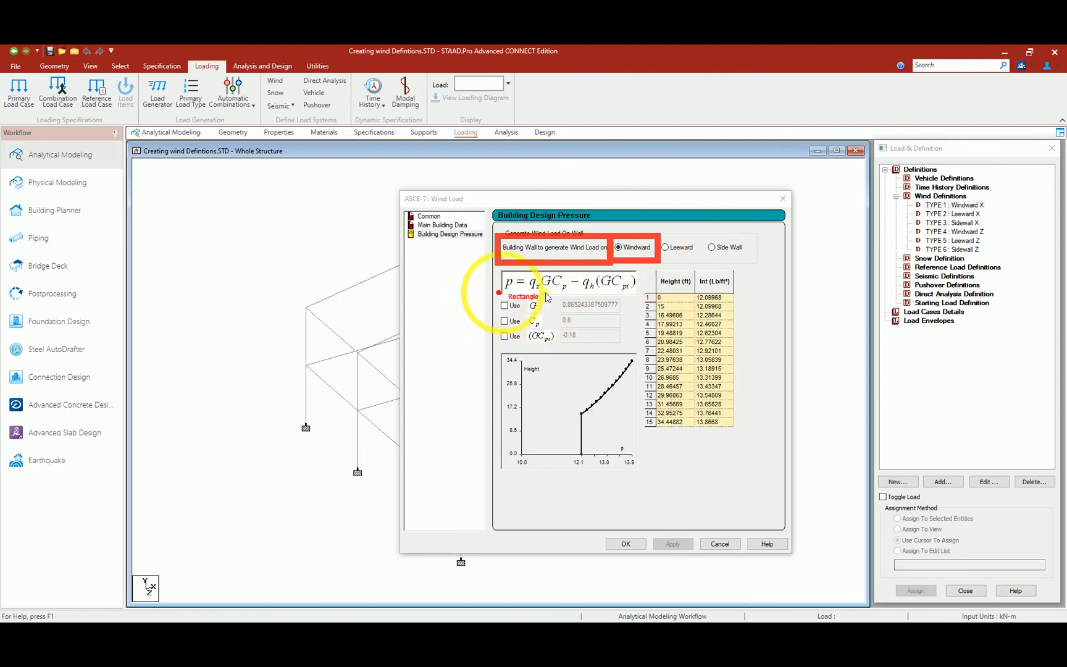
{"action": "mouse_move", "coordinate": [557, 296]}
{"action": "left_mouse_down"}
{"action": "mouse_move", "coordinate": [602, 315]}
{"action": "mouse_move", "coordinate": [636, 350]}
{"action": "left_mouse_up"}
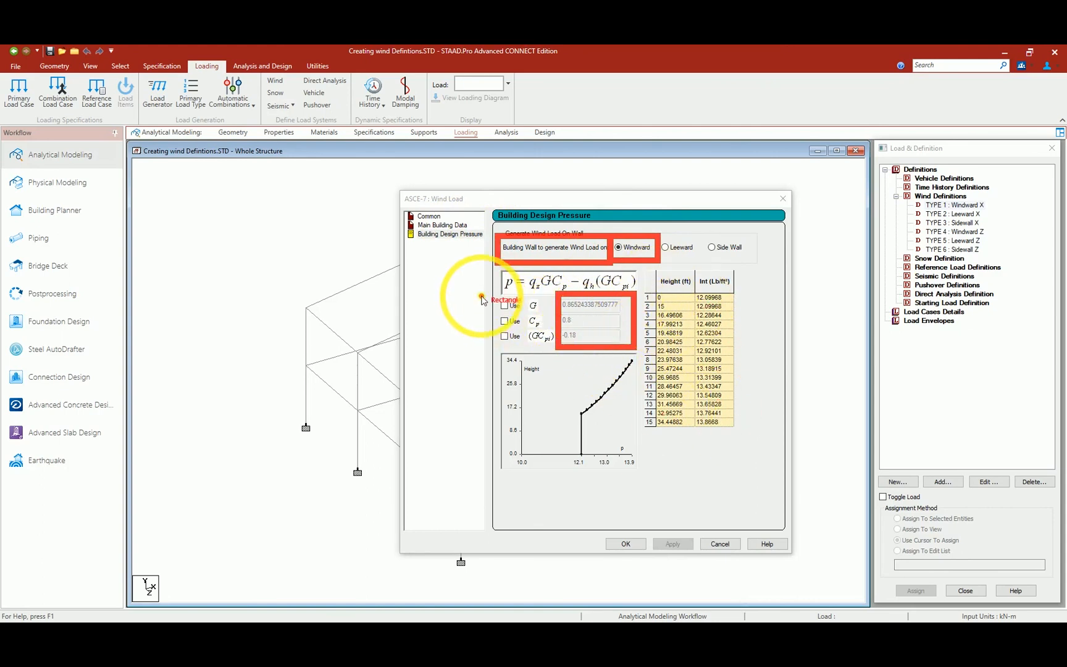
{"action": "mouse_move", "coordinate": [481, 294]}
{"action": "left_mouse_down"}
{"action": "mouse_move", "coordinate": [509, 343]}
{"action": "mouse_move", "coordinate": [535, 353]}
{"action": "left_mouse_up"}
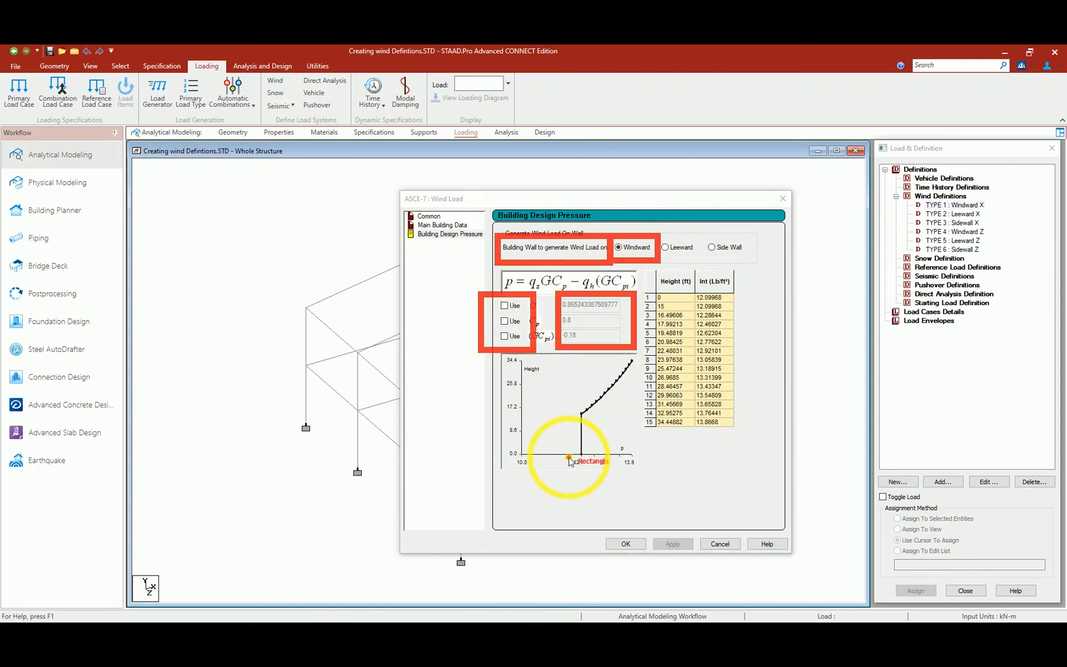
{"action": "key", "text": "Escape"}
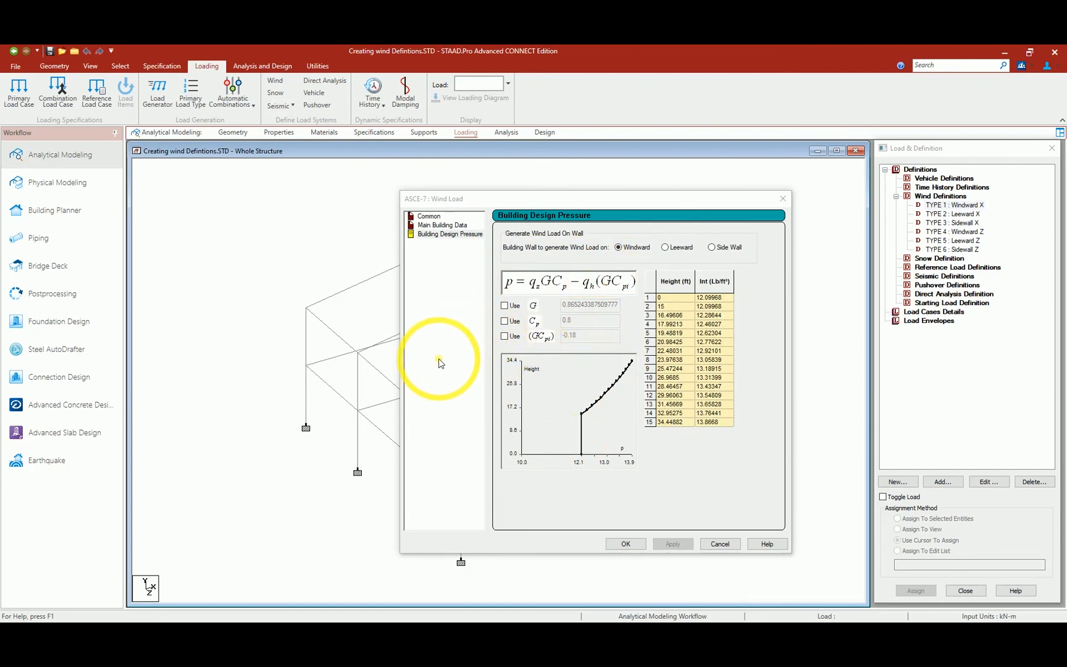
Accept the ASCE-7 calculation for the windward wall and add its intensities to the Type 1 Windward X definition.
{"action": "left_click", "coordinate": [621, 545]}
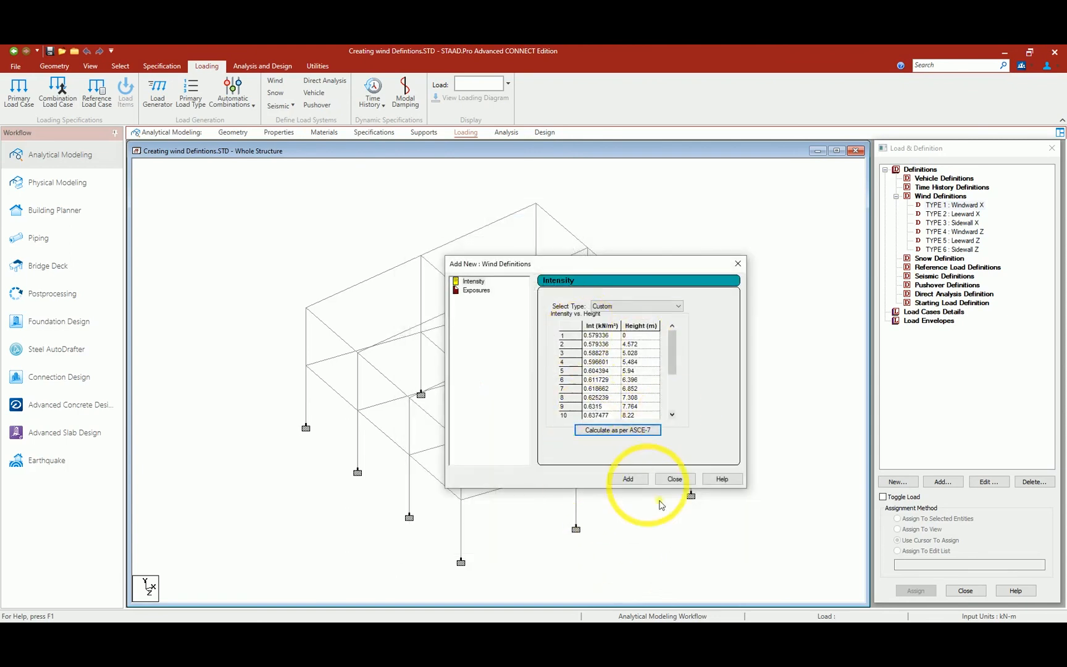
{"action": "left_click", "coordinate": [627, 480]}
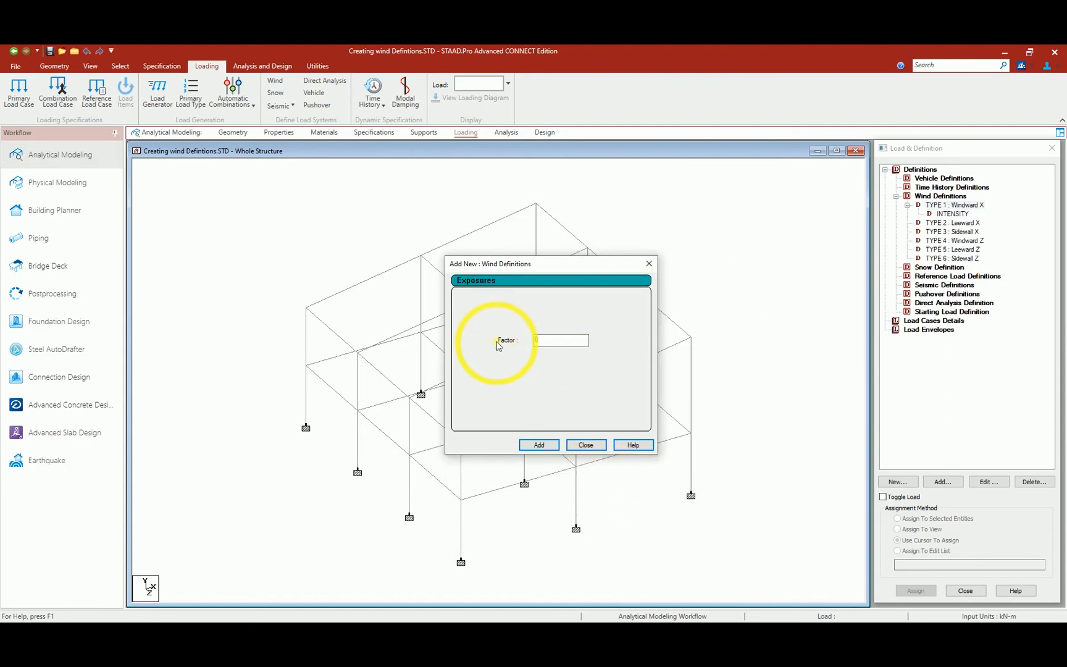
Add an exposure with factor 0 to the Type 1 Windward X wind definition and close the exposure settings.
{"action": "left_click", "coordinate": [537, 343]}
{"action": "key", "text": "BackSpace"}
{"action": "type", "text": "1"}
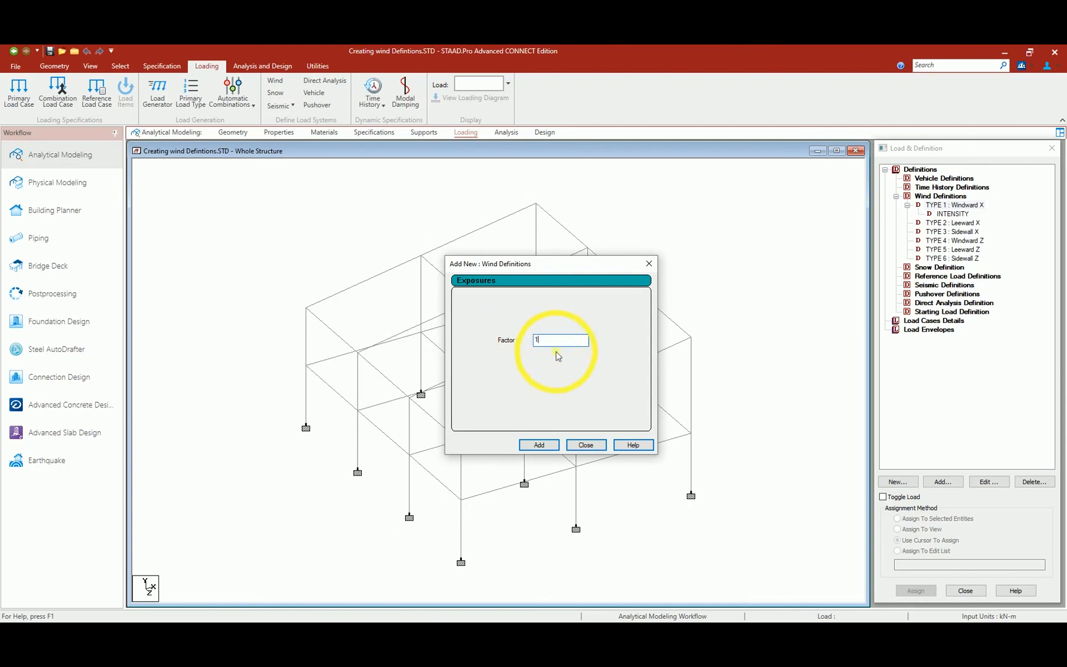
{"action": "left_click", "coordinate": [535, 344]}
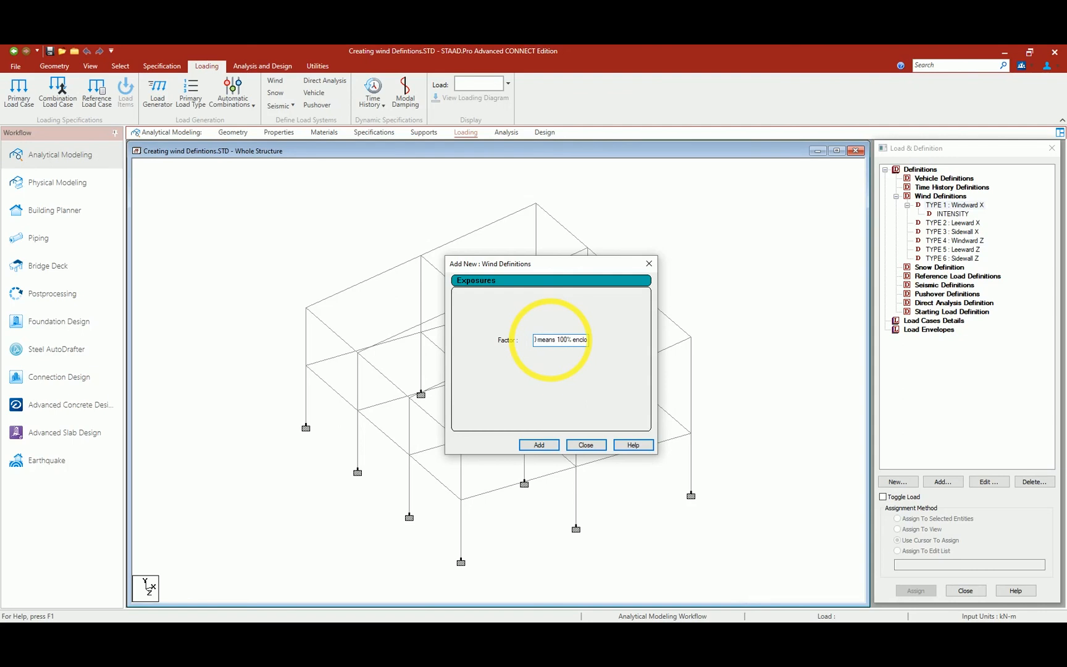
{"action": "type", "text": "0"}
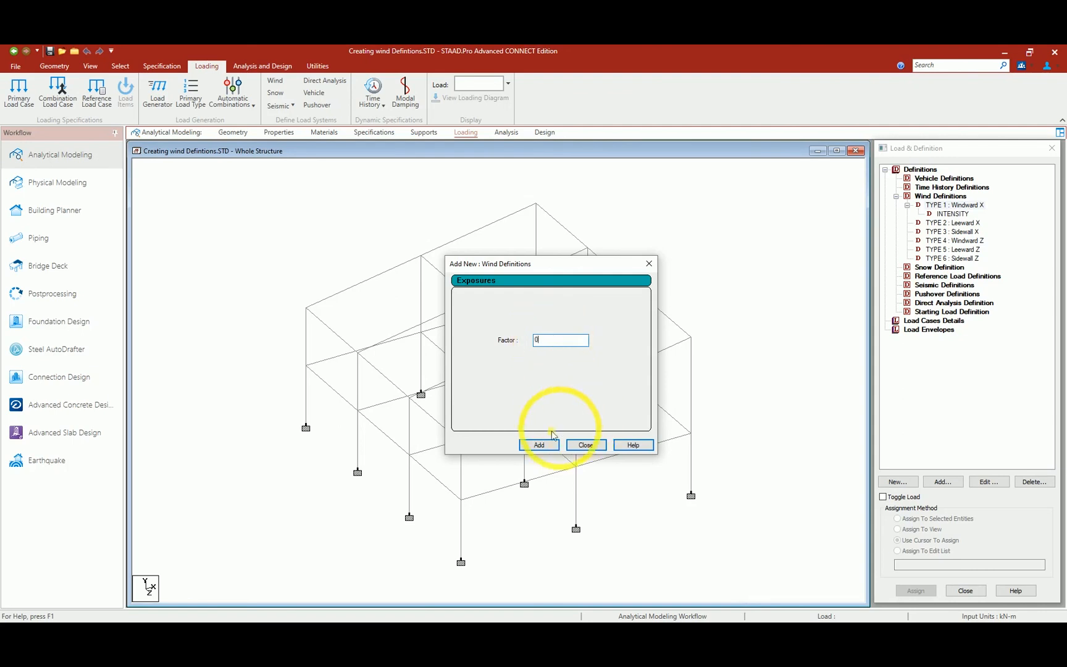
{"action": "left_click", "coordinate": [539, 445]}
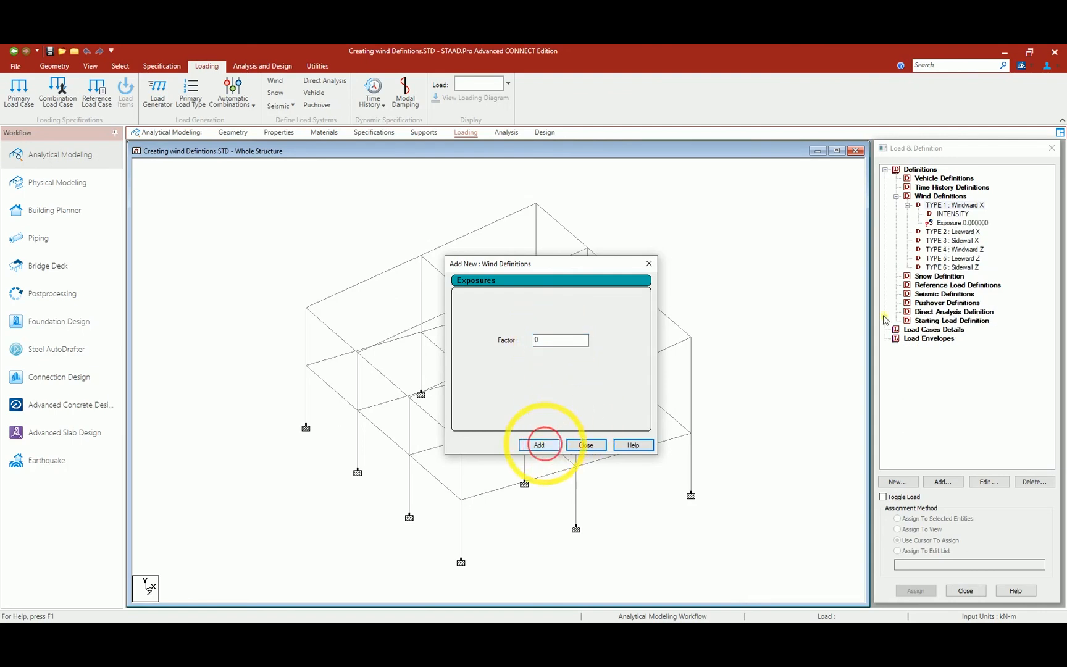
{"action": "left_click", "coordinate": [586, 445]}
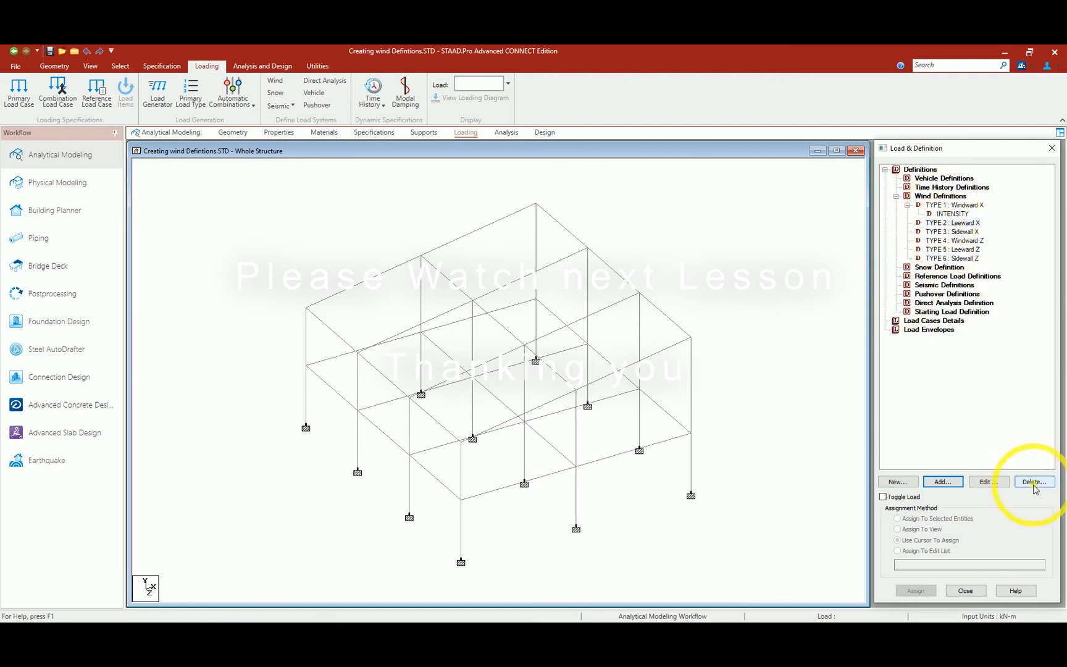
Review the intensity-versus-height table and the ASCE-7 calculation option of the Type 1 Windward X definition, leaving the intensity settings without modifying them.
{"action": "left_click", "coordinate": [941, 216]}
{"action": "left_click", "coordinate": [939, 216]}
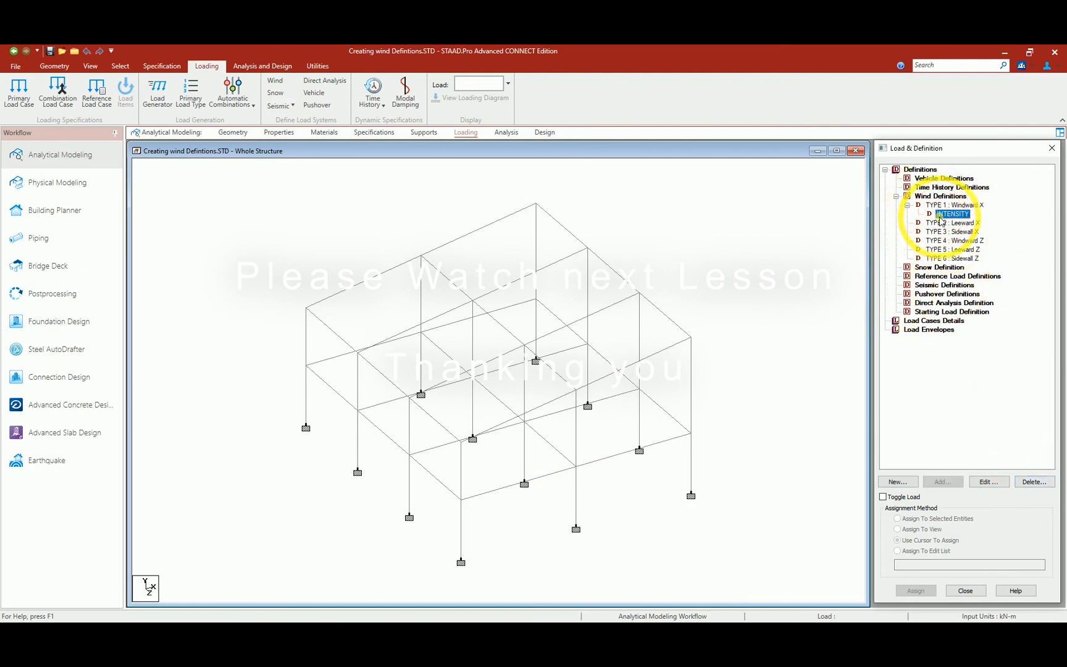
{"action": "left_click", "coordinate": [988, 480]}
{"action": "left_click", "coordinate": [586, 430]}
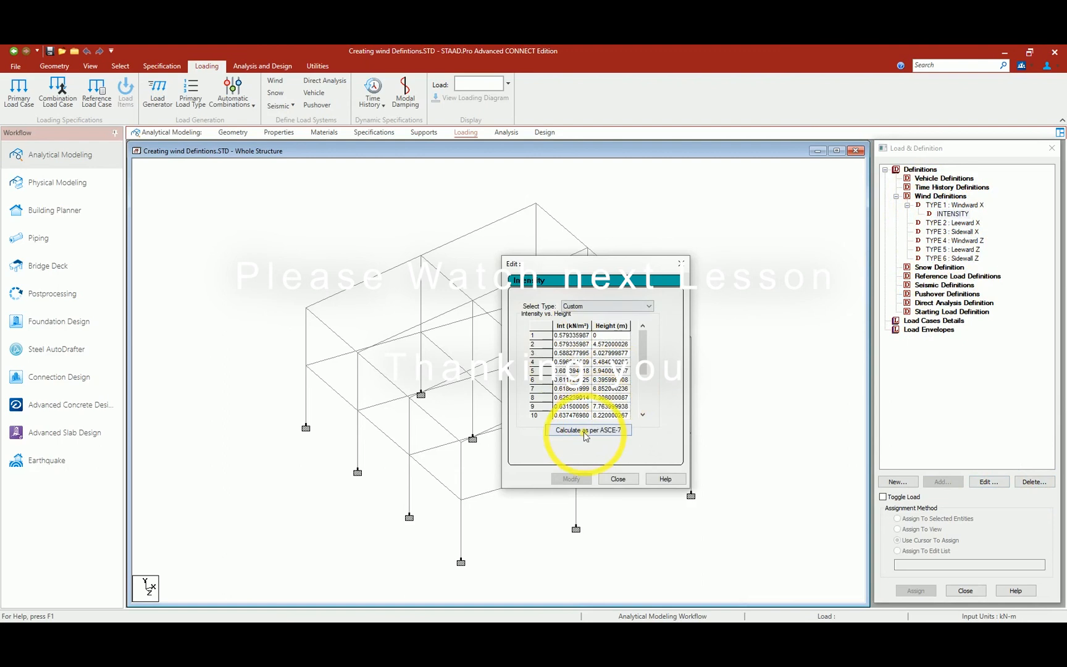
{"action": "left_click", "coordinate": [618, 479]}
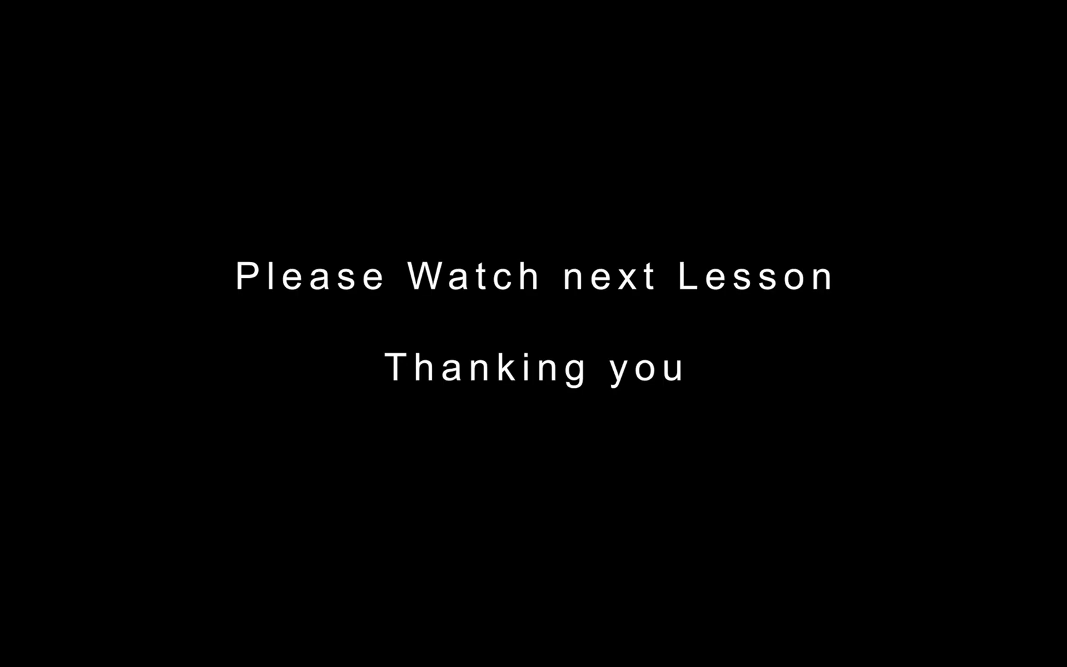